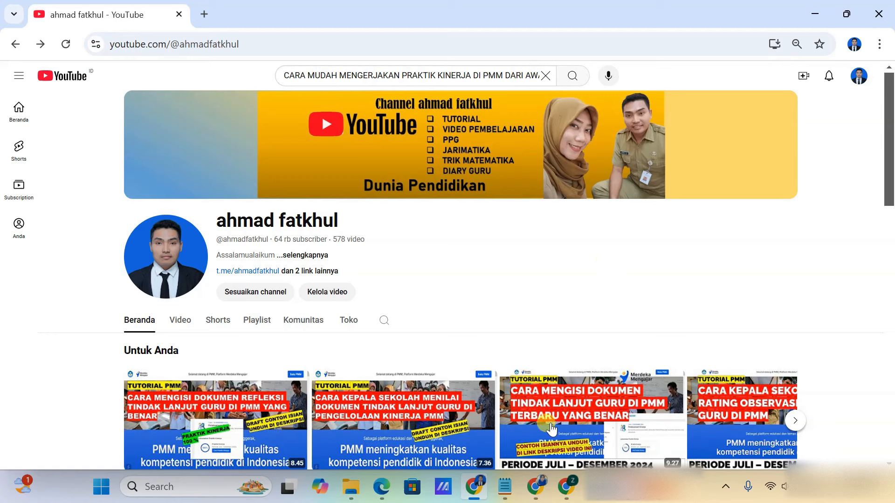
- Review the performance-practice steps listed in Notepad, then look through the Keteraturan Suasana Kelas sample document in Word
click(503, 492)
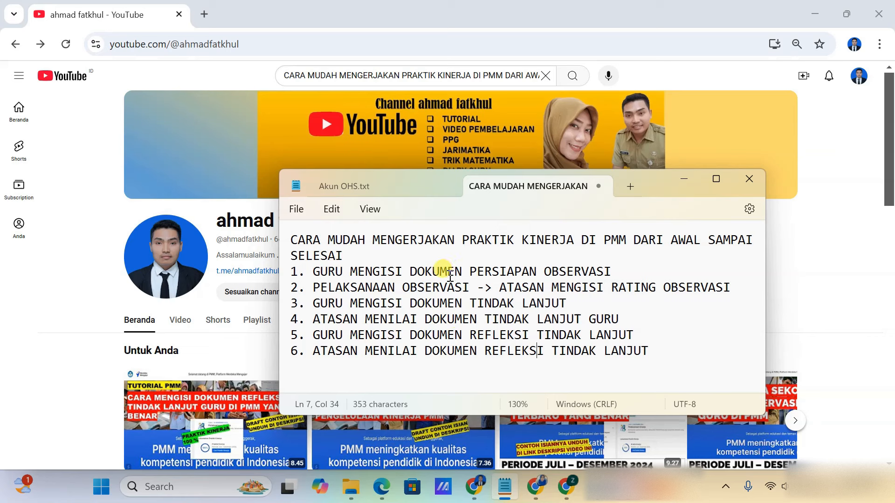
drag(313, 273, 612, 276)
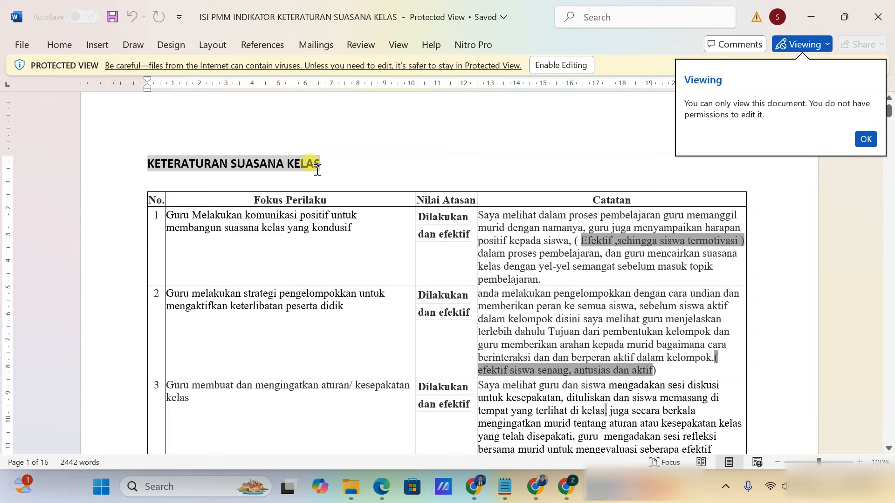
drag(309, 163, 169, 167)
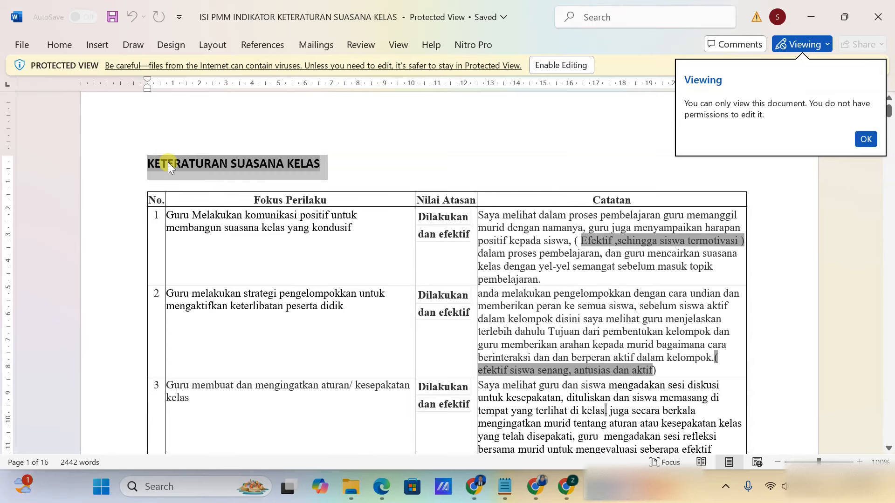
scroll(433, 321, down, 15)
scroll(433, 325, down, 20)
scroll(434, 328, up, 20)
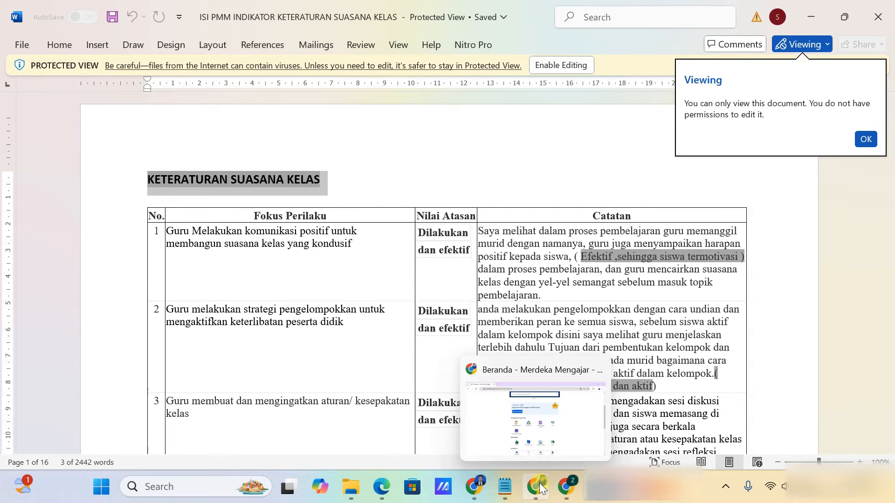
- Switch to the Merdeka Mengajar window in Chrome and open the Sebagai Pegawai page for teachers in Pengelolaan Kinerja
click(541, 488)
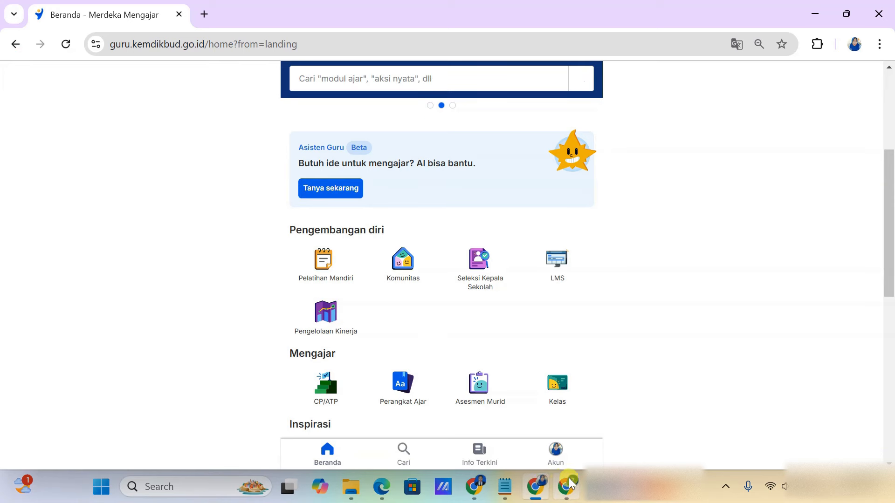
click(503, 490)
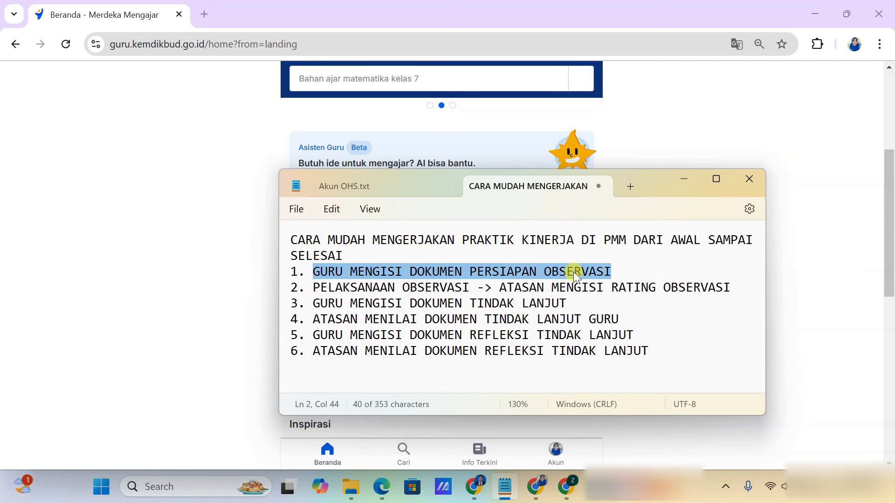
click(186, 197)
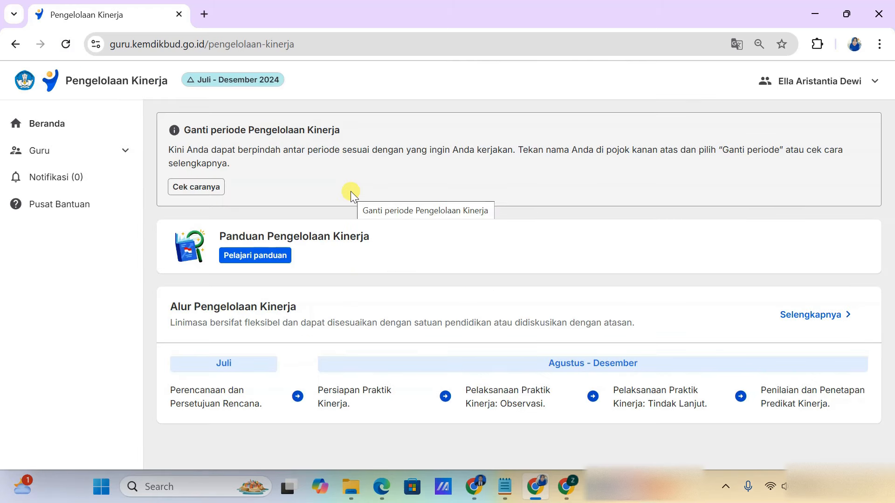
click(87, 159)
click(88, 186)
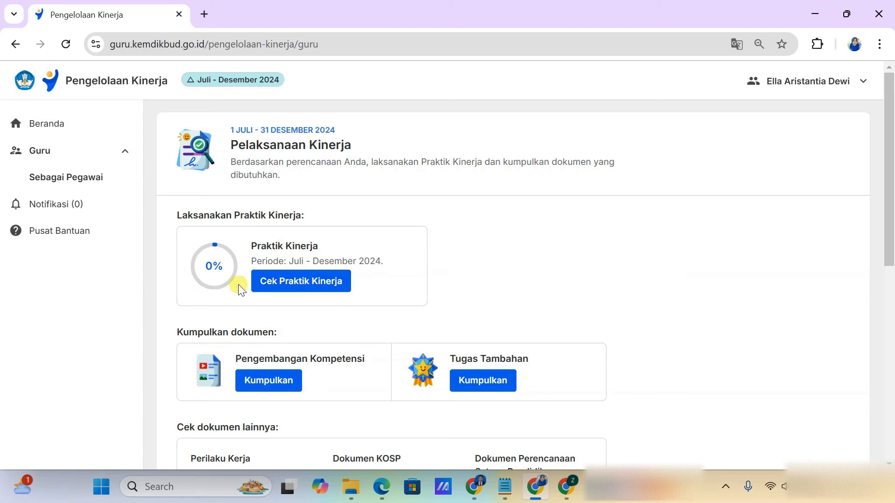
- Open the Praktik Kinerja details and start filling in the Dokumen Persiapan under Pelaksanaan Observasi
click(264, 289)
click(265, 289)
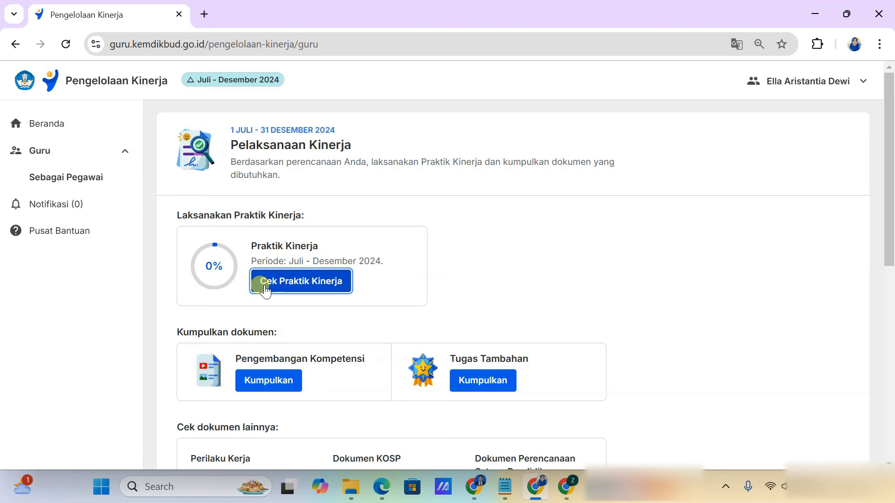
scroll(264, 284, down, 1)
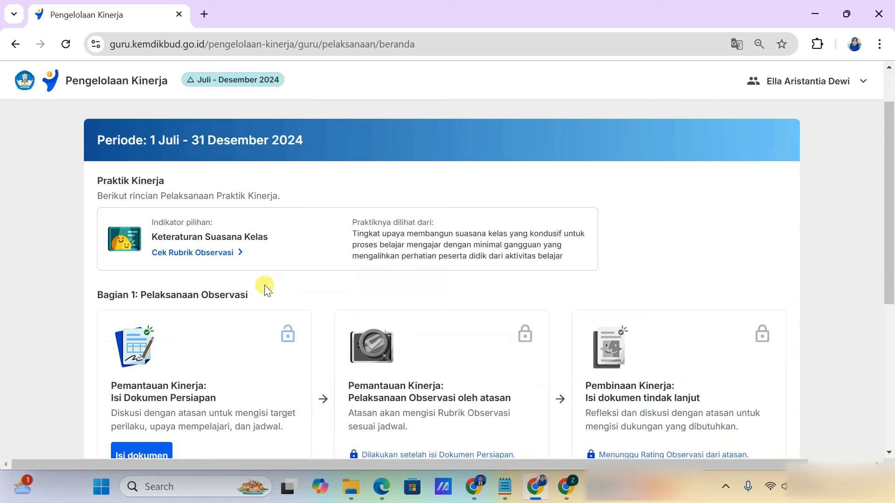
scroll(202, 250, down, 3)
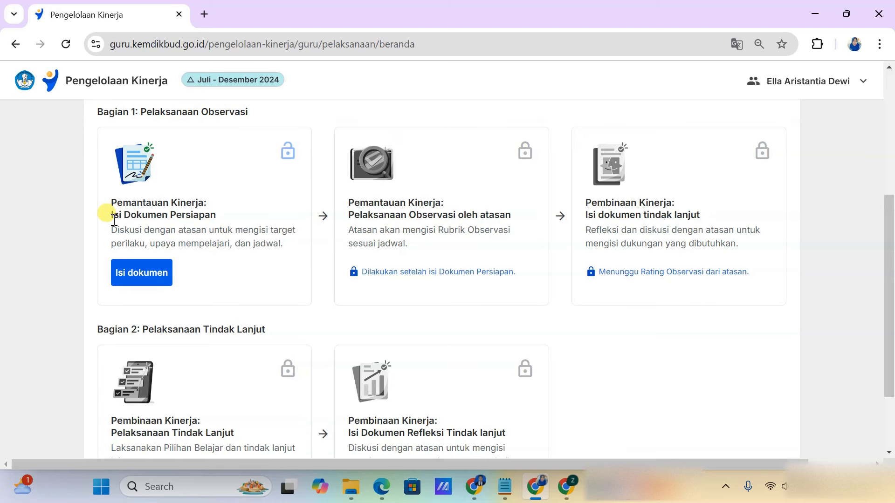
click(504, 487)
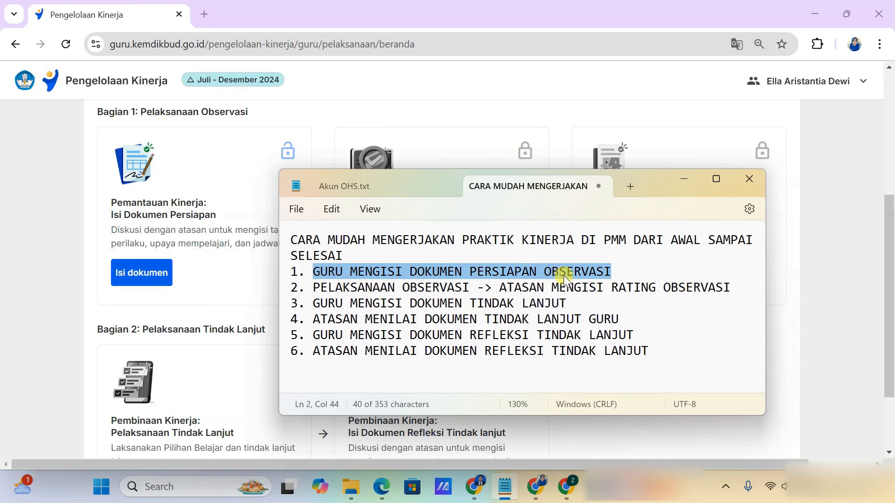
click(151, 280)
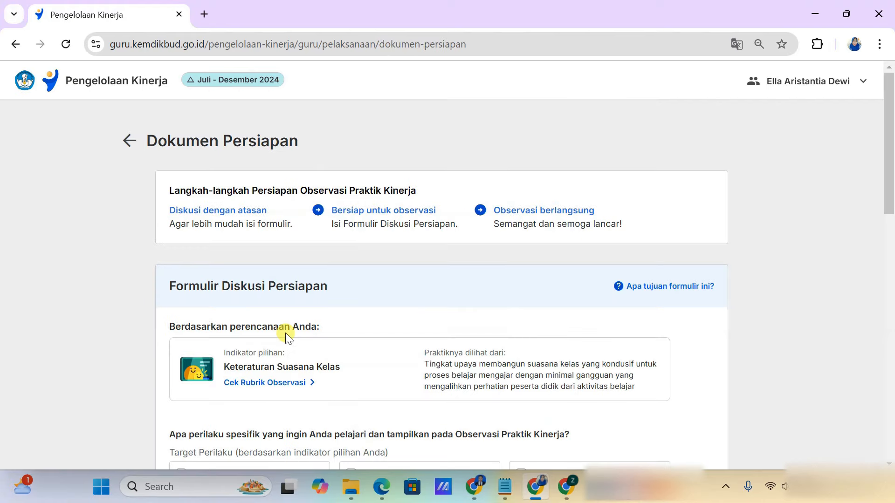
- Select "Guru melakukan komunikasi positif untuk membangun suasana kelas yang kondusif" as the target behaviour in the Formulir Diskusi Persiapan
drag(167, 186, 696, 227)
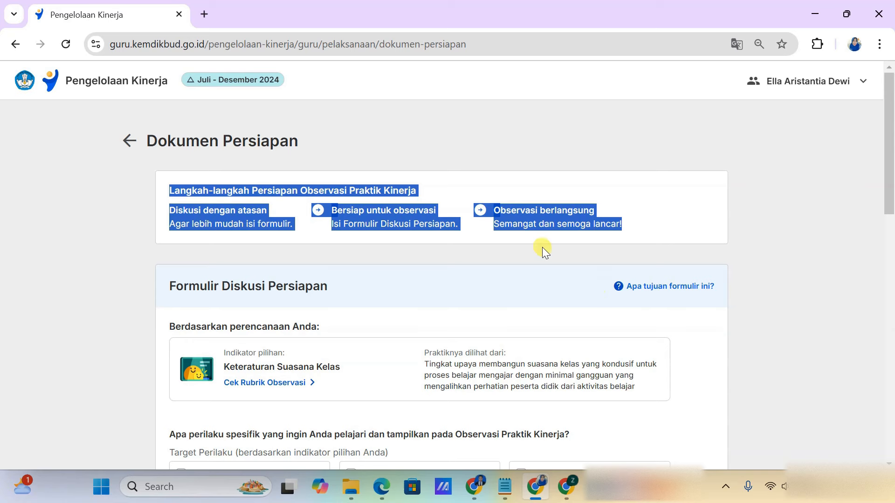
scroll(542, 247, down, 3)
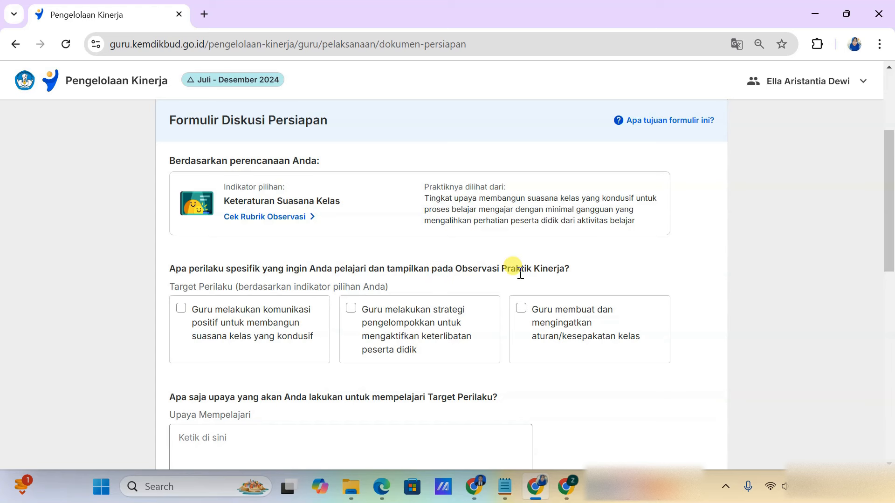
scroll(520, 274, down, 1)
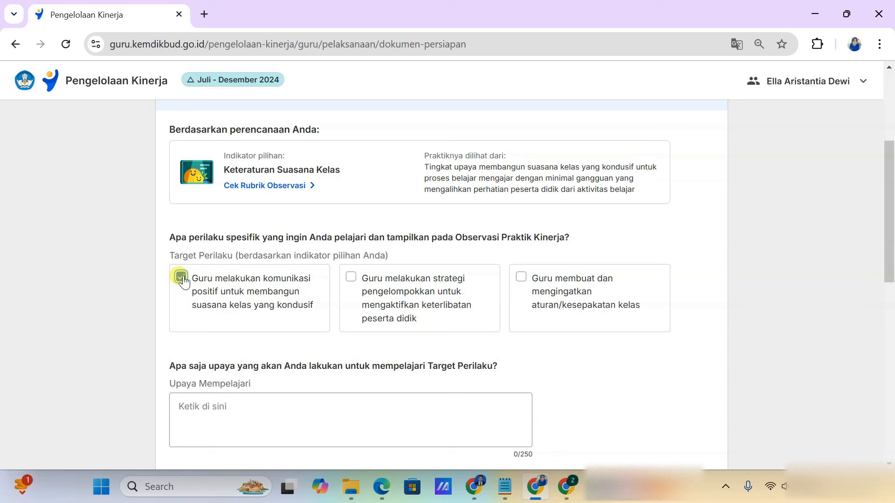
scroll(320, 341, down, 1)
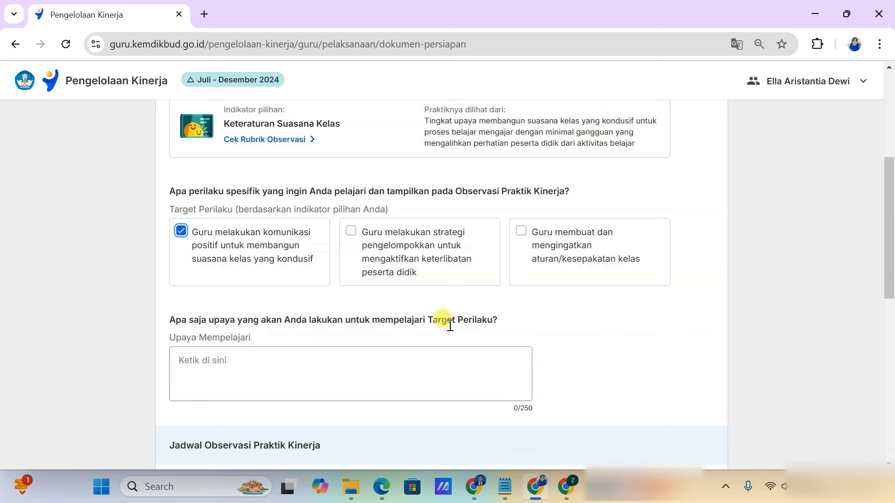
- Copy the three recommended behaviours for the first target behaviour from the Rubrik Observasi and close the rubric
scroll(443, 332, up, 2)
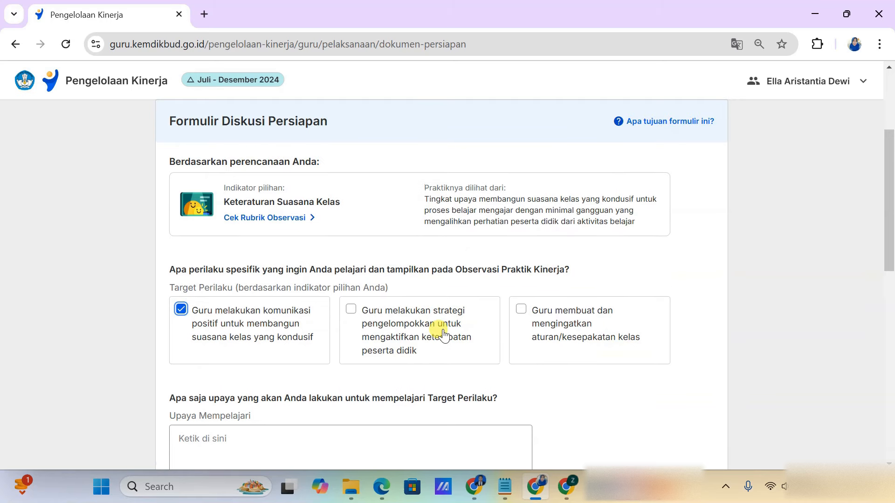
click(292, 219)
scroll(373, 327, down, 2)
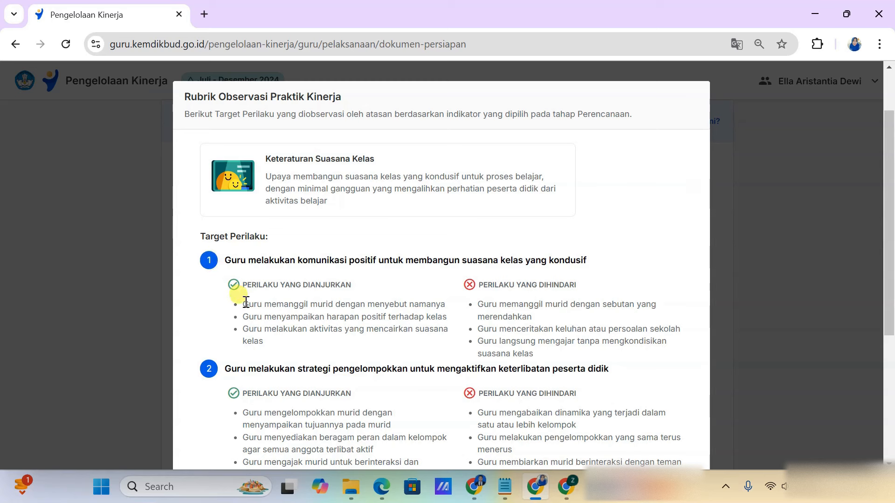
drag(245, 302, 276, 342)
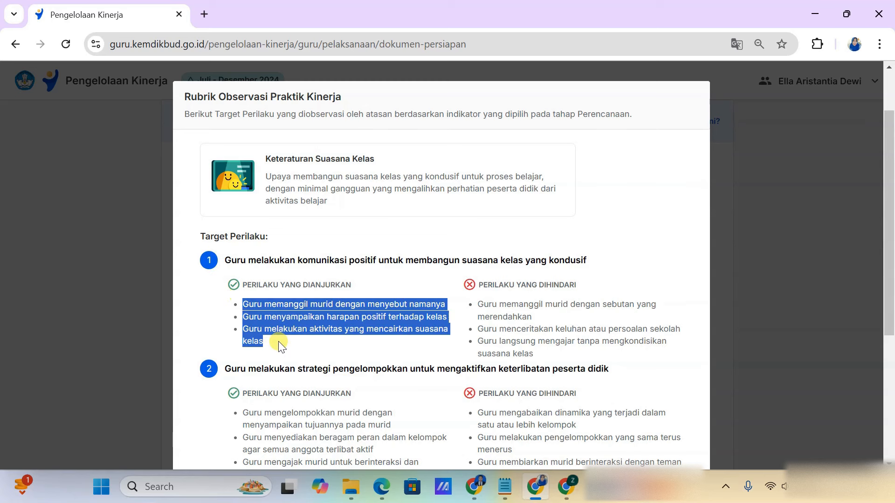
right_click(260, 319)
click(282, 169)
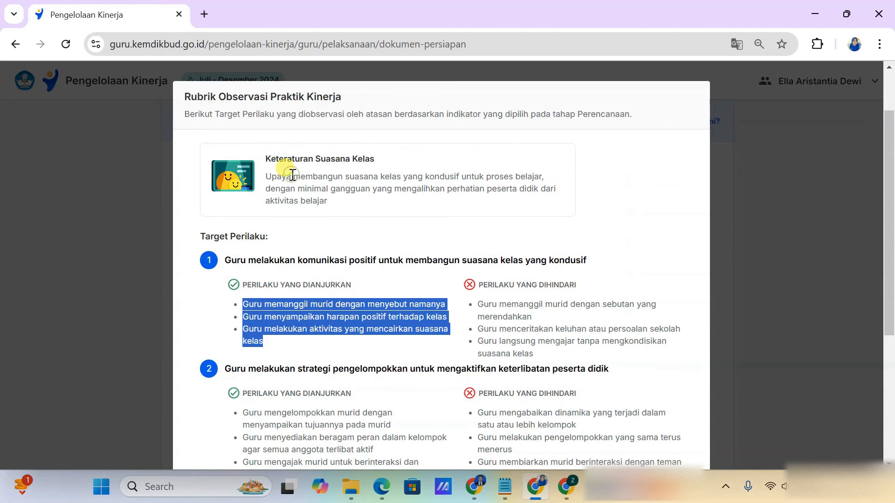
scroll(465, 348, down, 5)
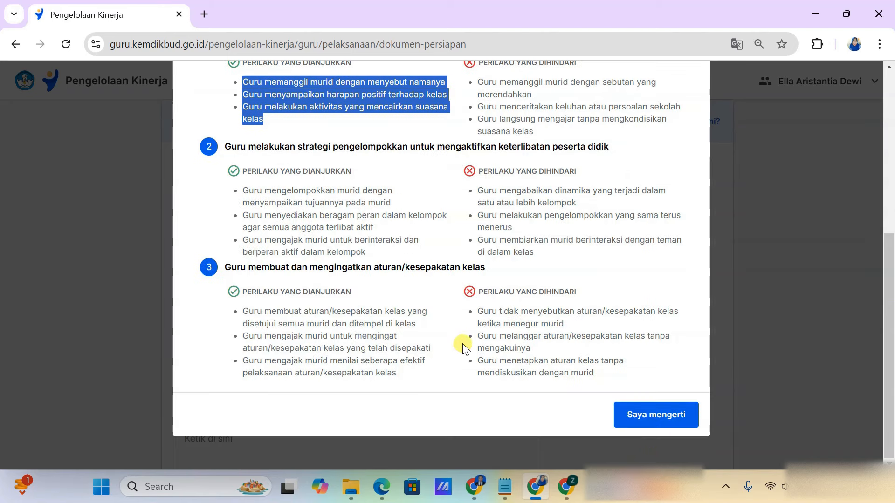
click(667, 423)
- Paste the copied recommended behaviours into Upaya Mempelajari as the efforts to learn the target behaviour
scroll(268, 266, down, 5)
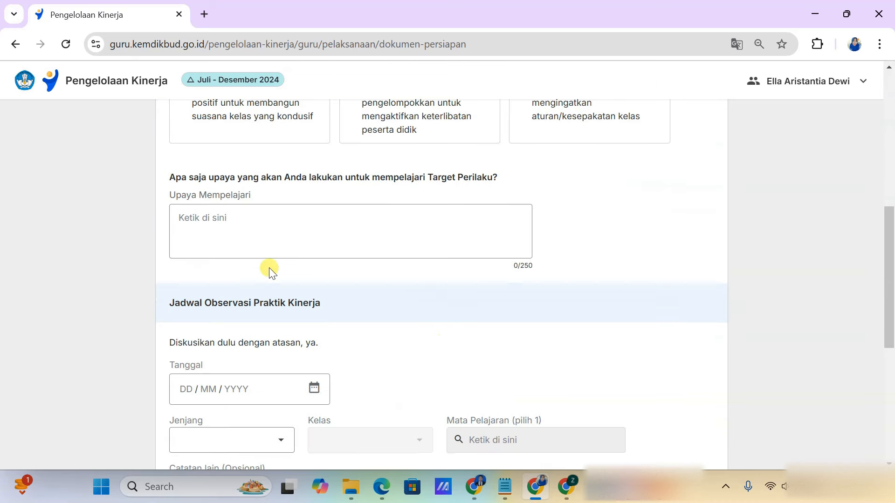
click(226, 230)
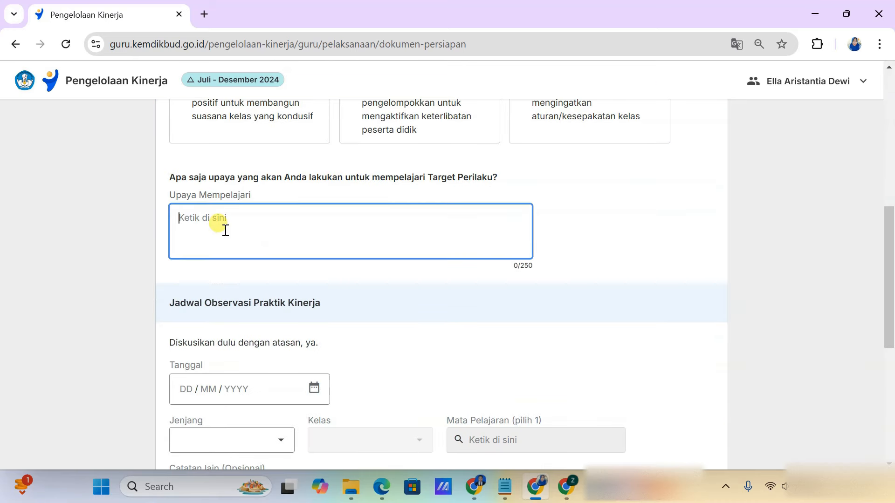
key(ctrl+v)
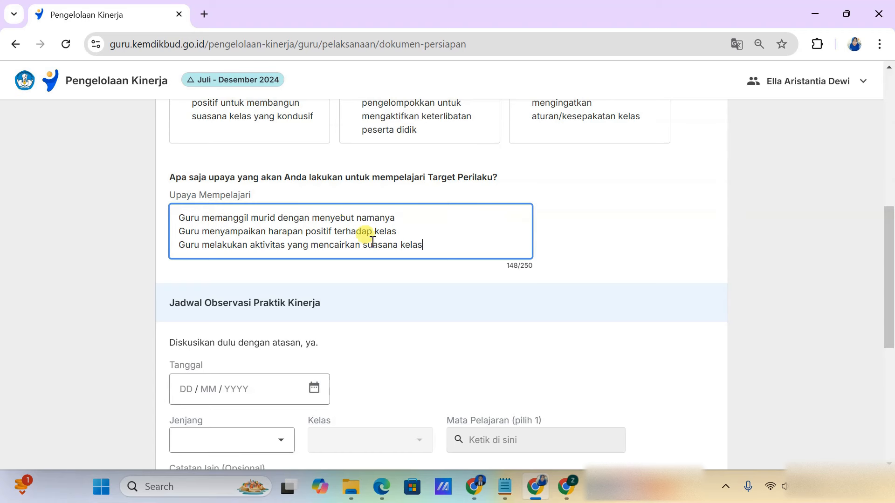
- Set the observation date (Tanggal) to 5/9/2024 in the Jadwal Observasi Praktik Kinerja
scroll(394, 252, down, 1)
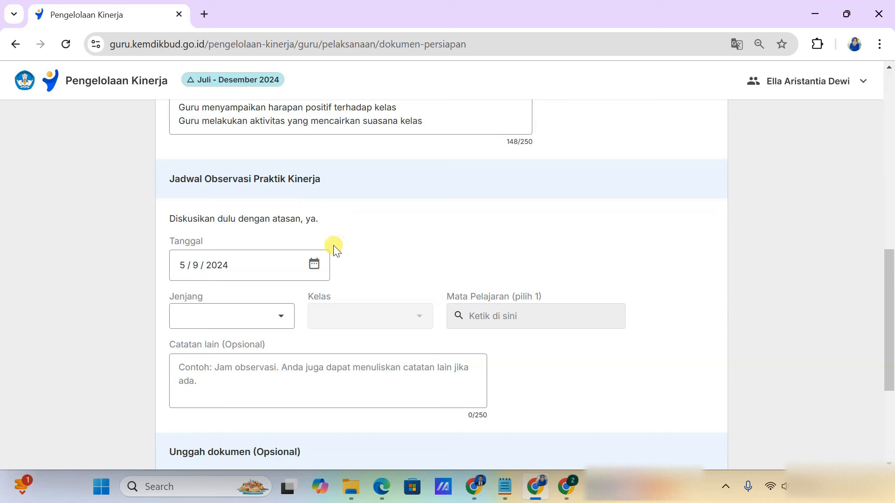
click(318, 267)
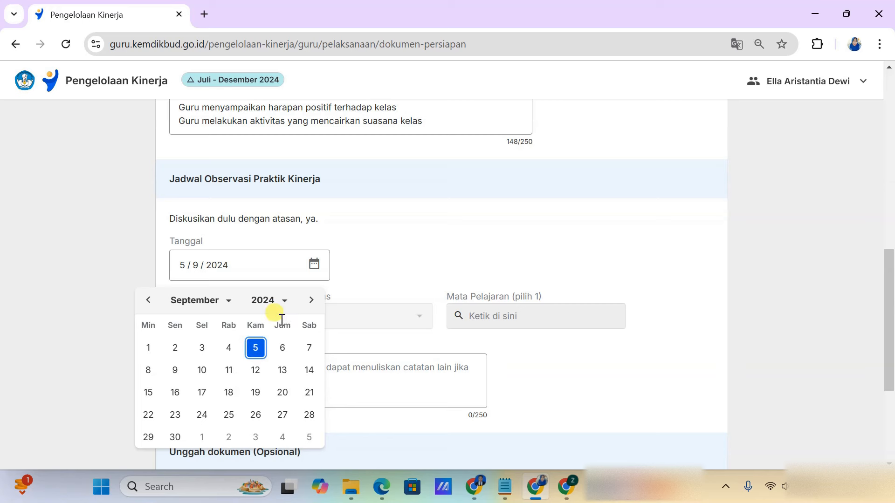
click(393, 261)
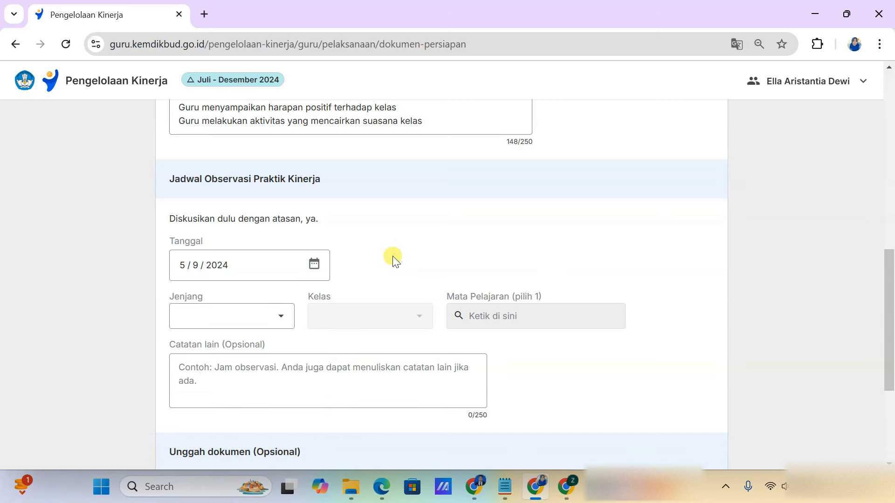
- Set the observation's Jenjang to SD and its Kelas to Kelas 6
scroll(393, 259, down, 2)
click(284, 246)
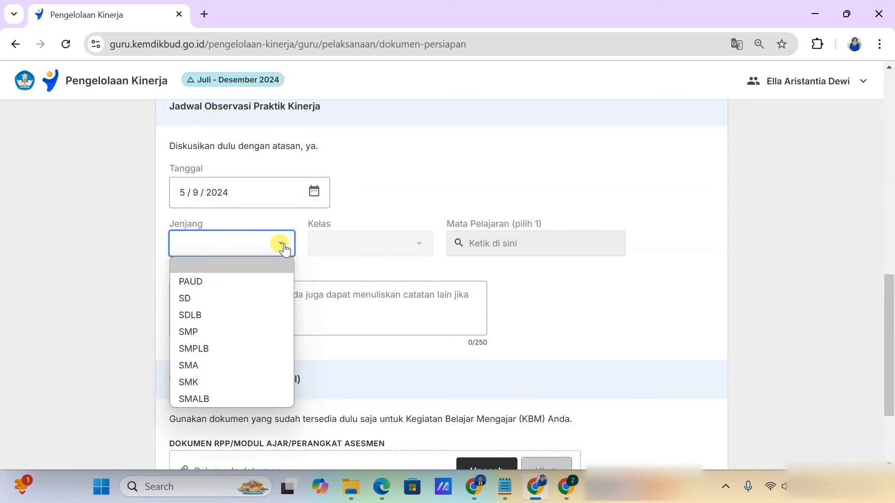
click(227, 299)
click(400, 249)
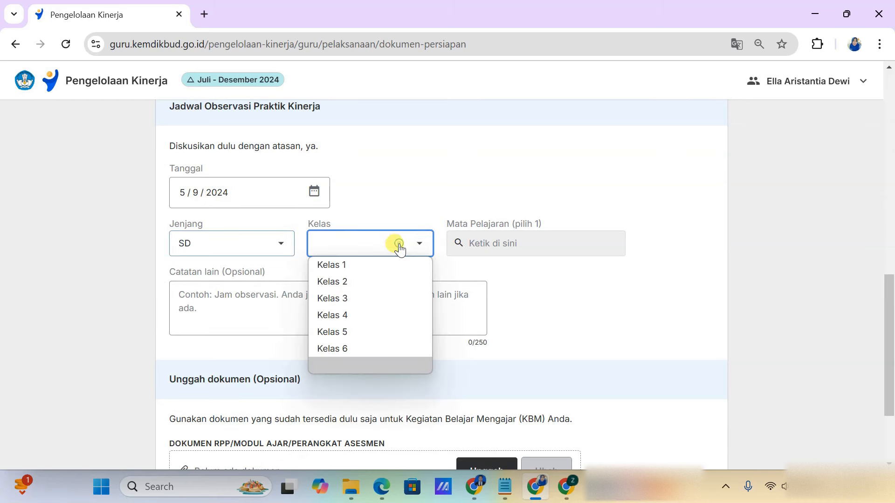
click(351, 351)
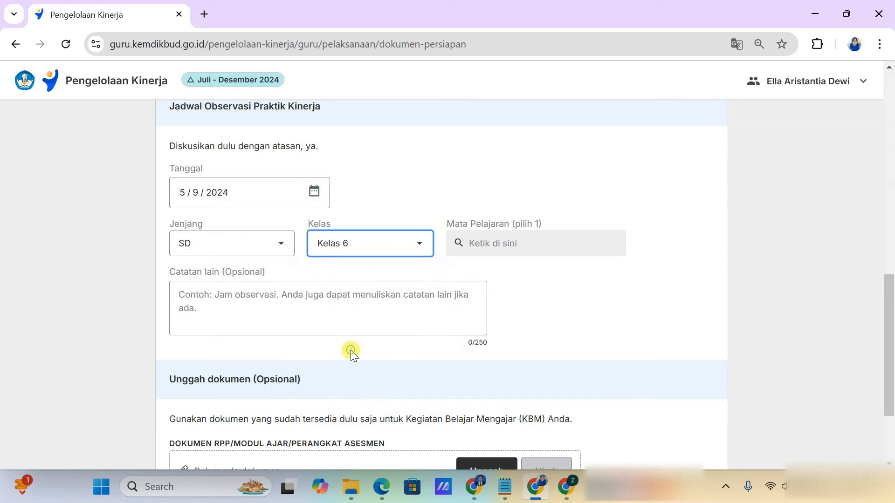
- Search the subjects for "IPAS" and choose Ilmu Pengetahuan Alam dan Sosial (IPAS) as the Mata Pelajaran
click(505, 249)
click(506, 249)
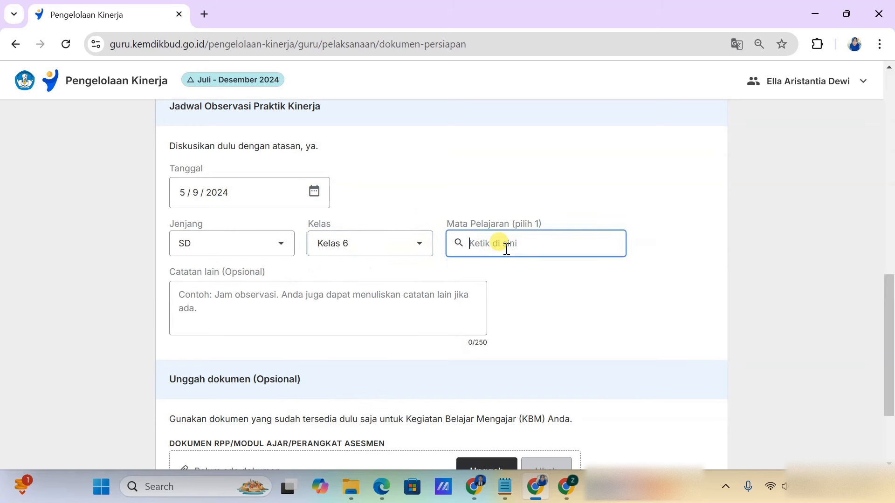
text(IPAS)
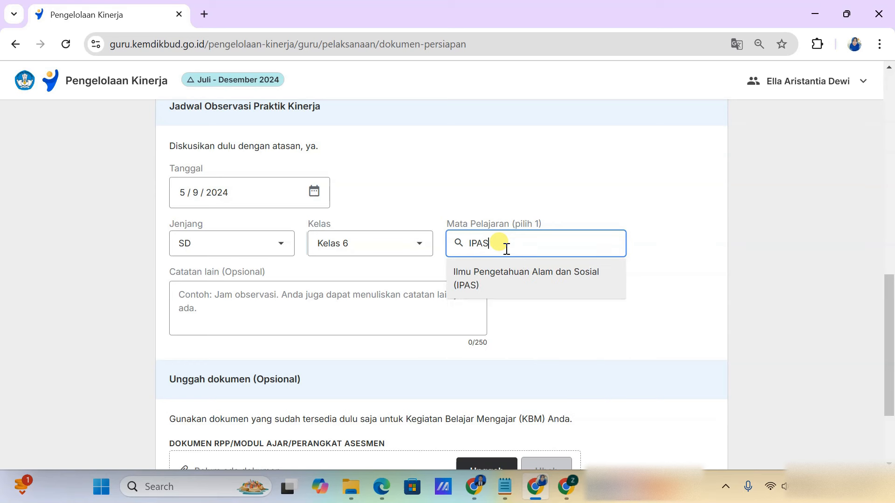
click(517, 286)
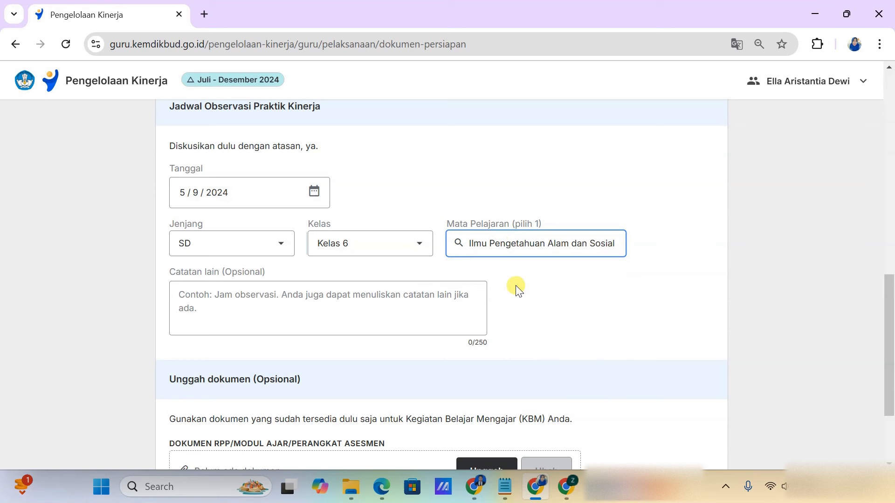
- Fill in Catatan lain with "jam pertama mata pelajaran ipas materi Rangka, Sendi, dan Otot"
click(347, 297)
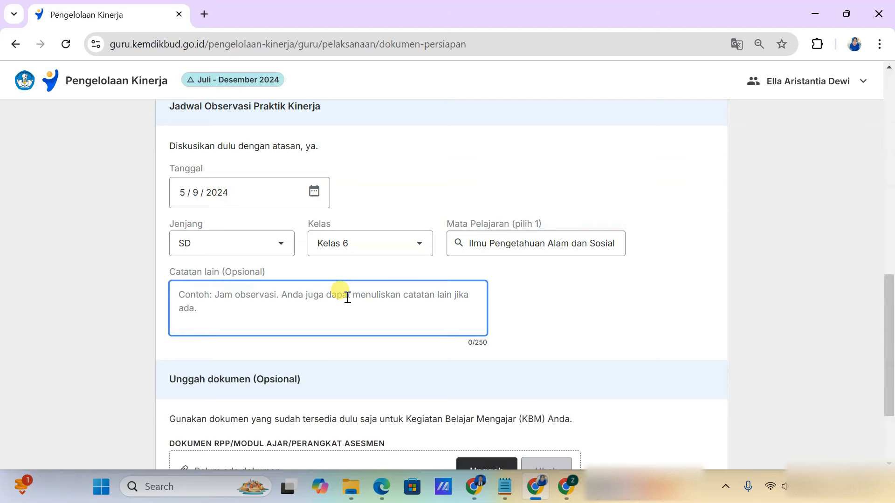
text(jam pertama mata pelajaran ipas materi Rangka, Sendi, dan Otot)
scroll(422, 275, down, 1)
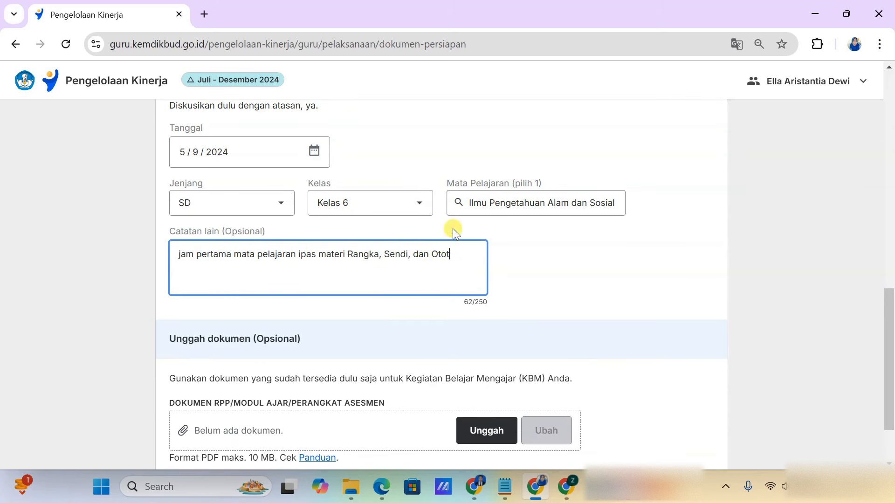
- Upload the MODUL AJAR KELAS 6 IPAS BAB 1 PDF from the PMM folder on DATA (D:) as the RPP/Modul Ajar document
scroll(451, 254, down, 2)
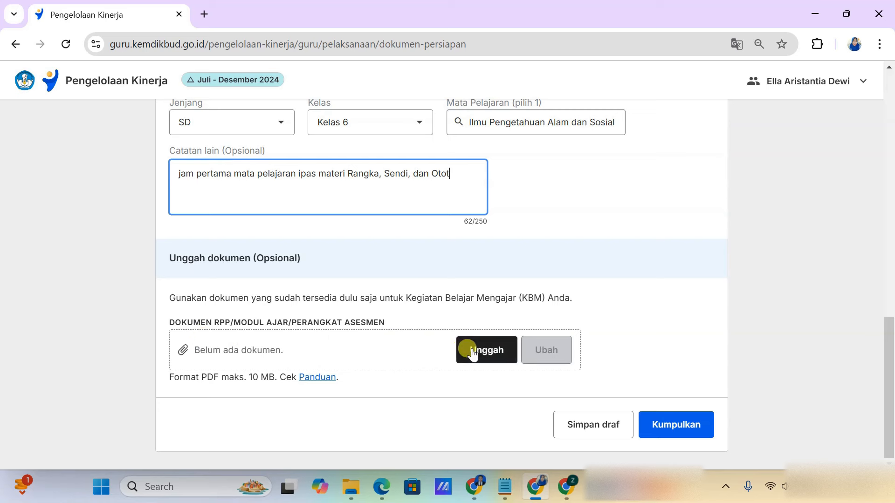
click(472, 353)
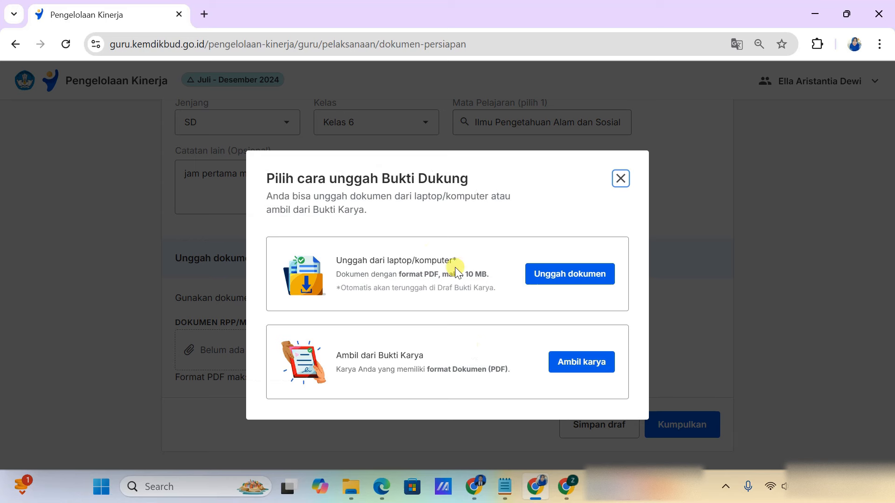
click(539, 282)
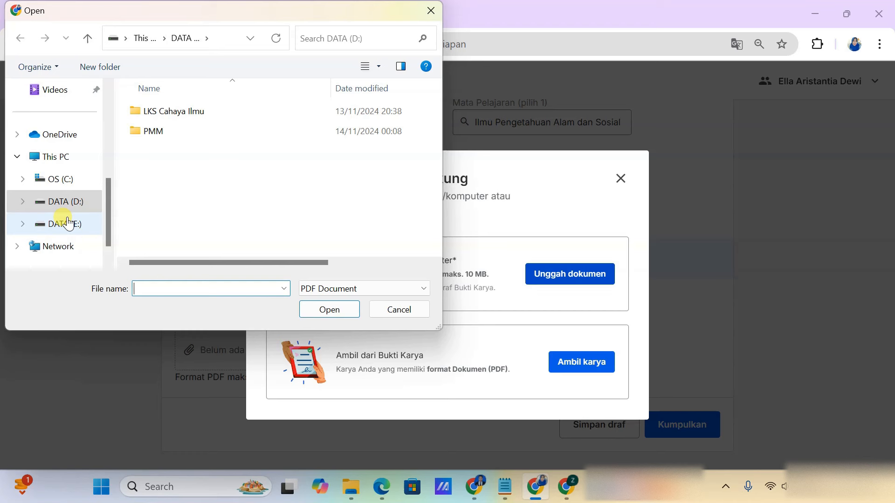
double_click(149, 136)
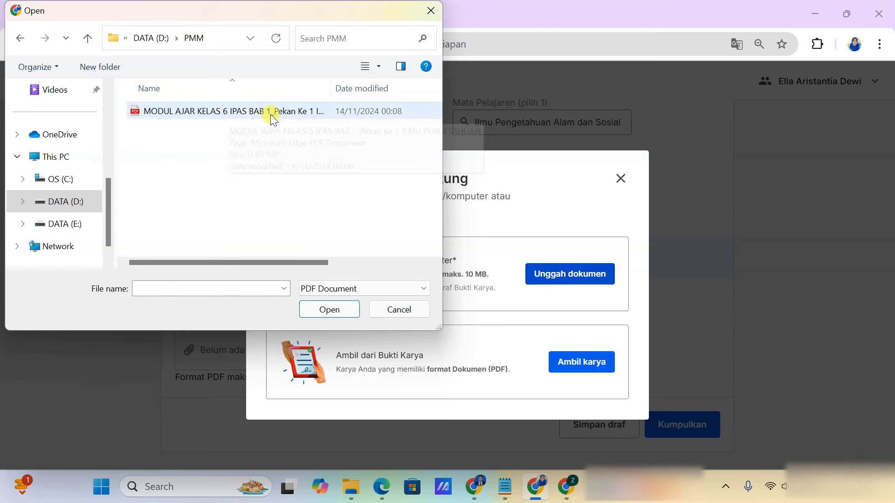
click(306, 116)
double_click(306, 117)
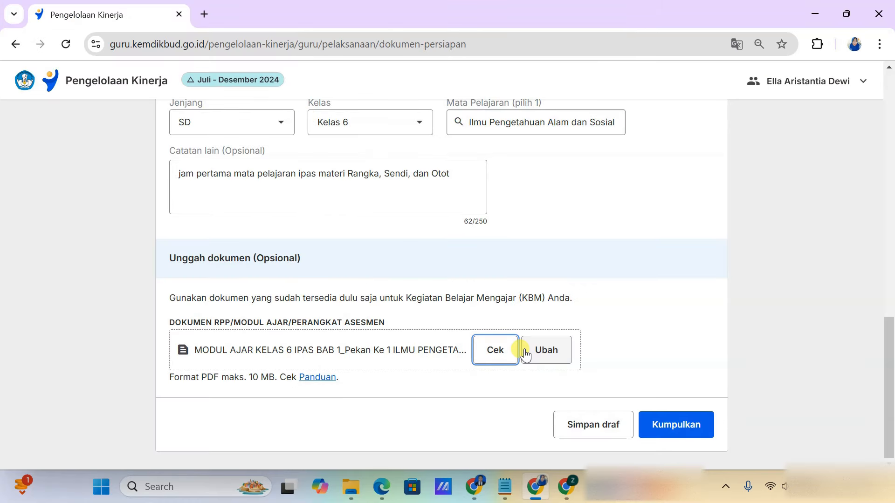
- Open the uploaded teaching module for a check and examine its cover and Informasi Umum section
click(495, 362)
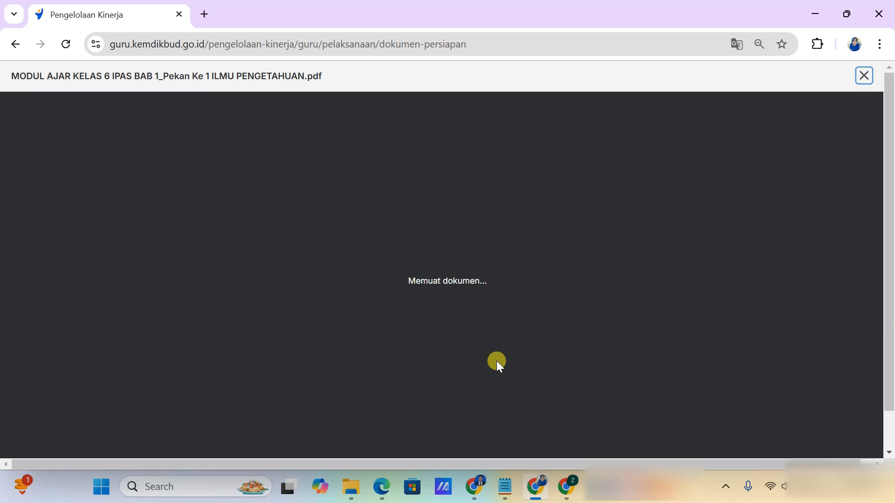
scroll(497, 363, down, 3)
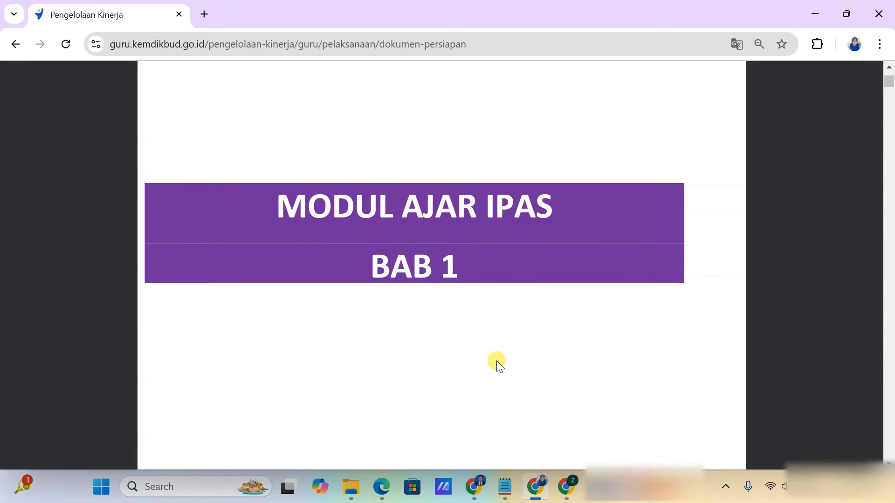
scroll(497, 363, down, 10)
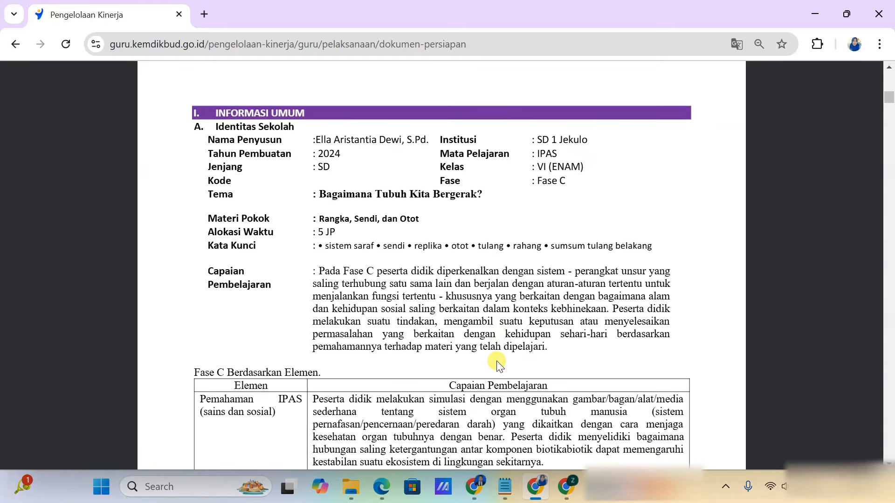
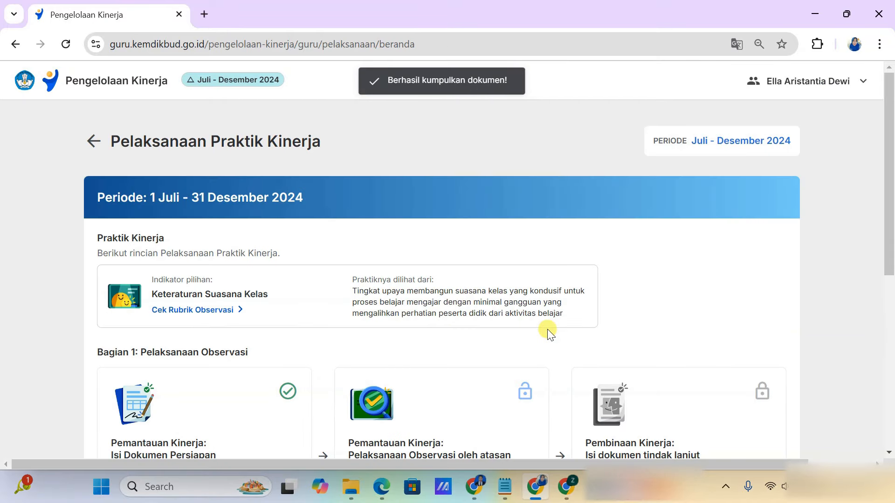
- Look over the Bagian 1 observation stages and switch to the supervisor's Merdeka Mengajar browser window
scroll(547, 329, down, 4)
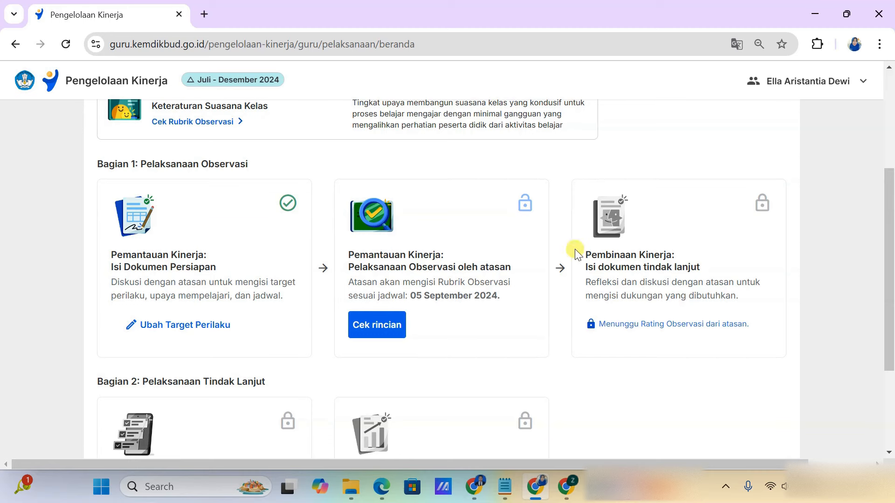
click(574, 492)
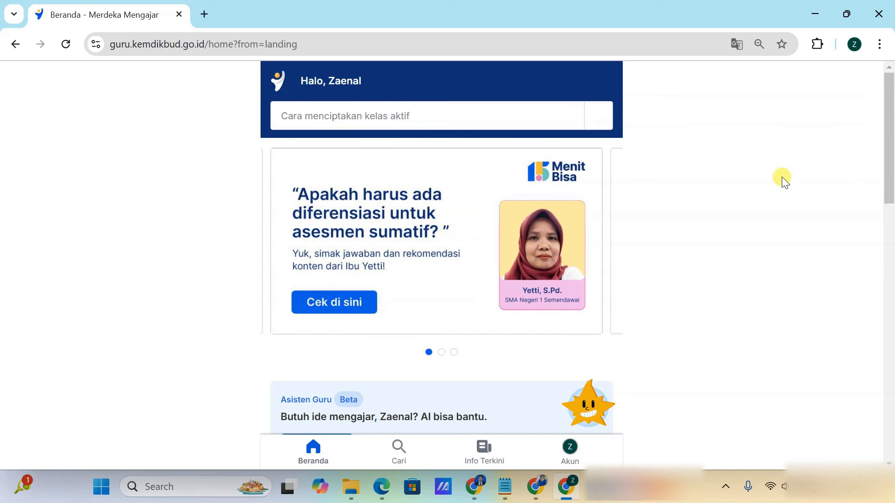
scroll(784, 180, down, 4)
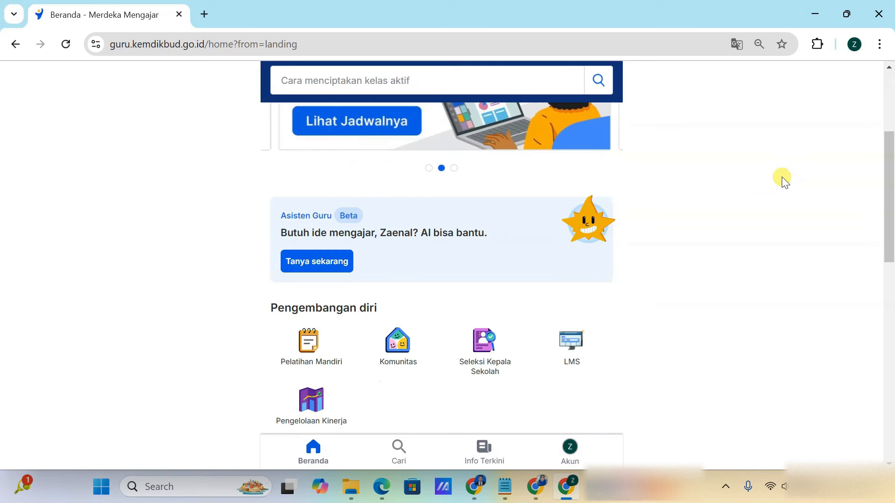
- Switch to Notepad, highlight item 2 on PELAKSANAAN OBSERVASI in the outline, and return to the supervisor's browser window
click(507, 487)
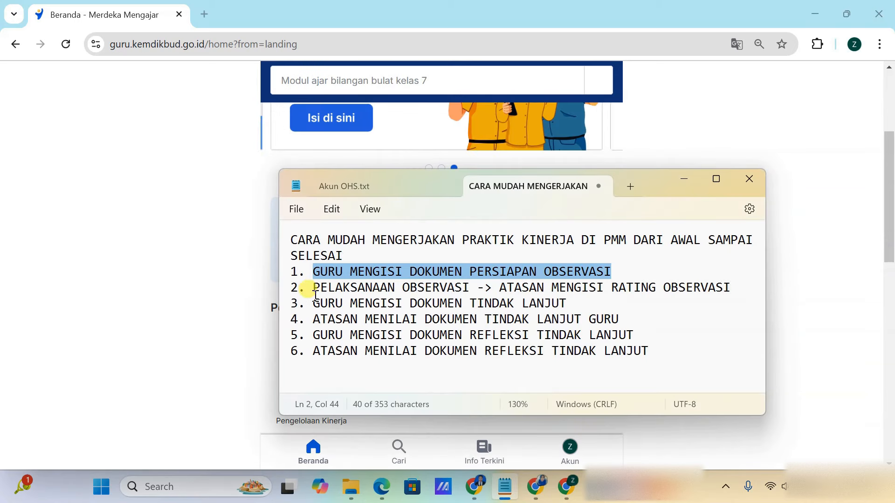
drag(312, 288, 759, 288)
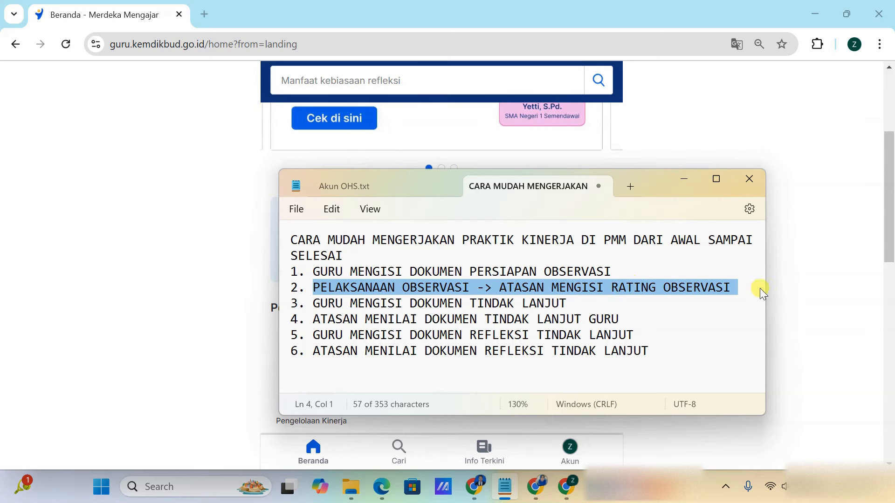
click(140, 235)
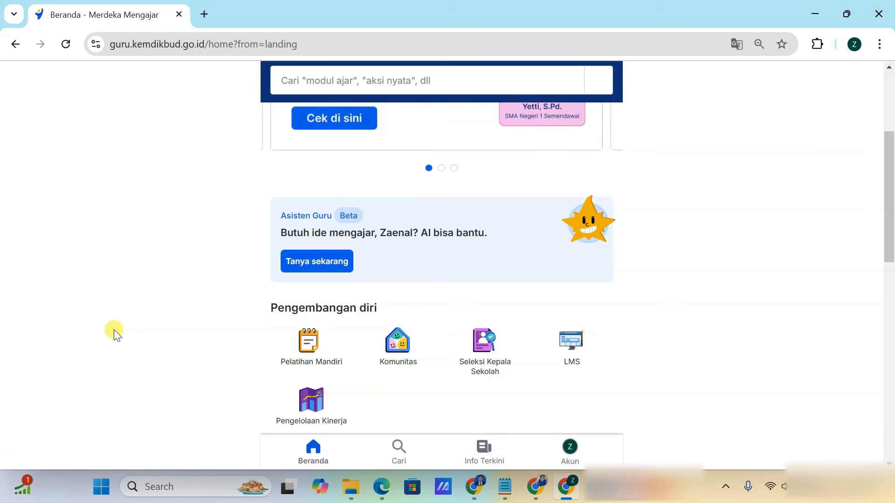
- In Pengelolaan Kinerja, open the Penilaian Kinerja teacher list of SD 1 JEKULO as Pejabat Penilai Kinerja
click(298, 400)
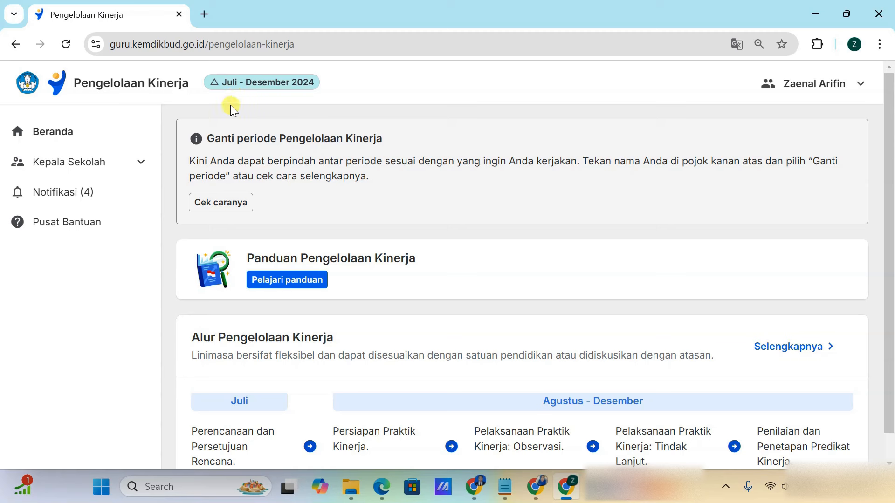
click(71, 167)
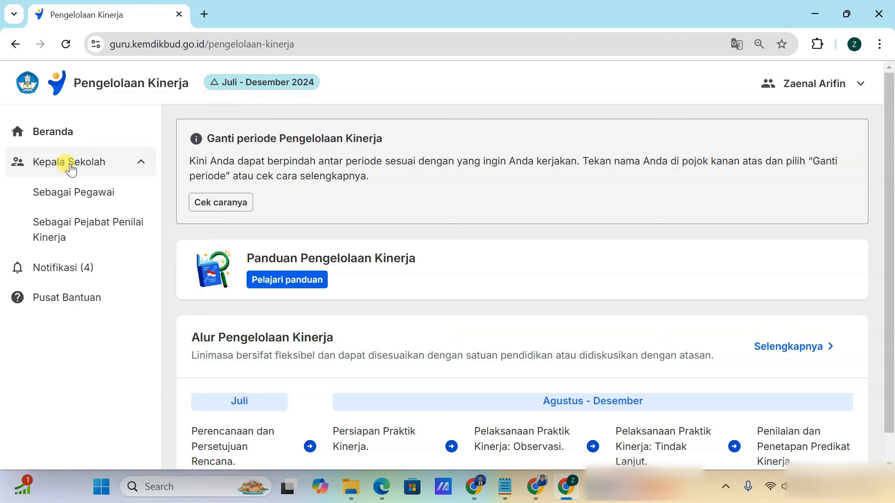
click(85, 230)
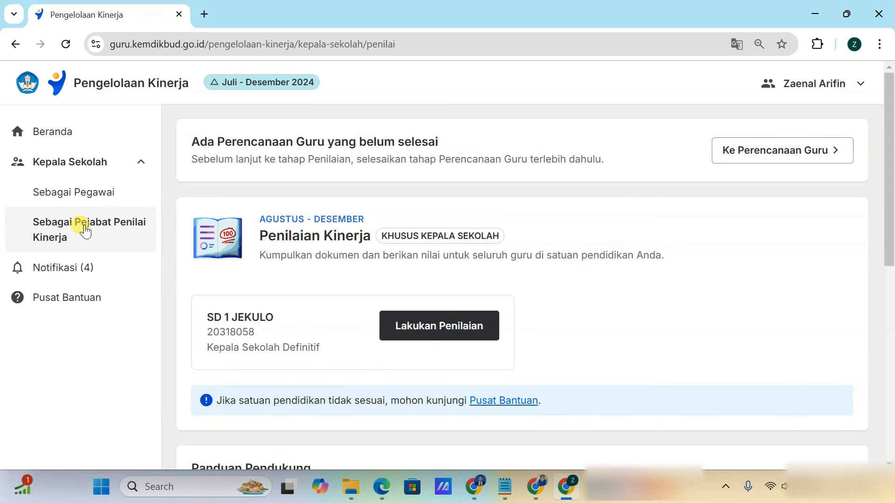
click(412, 332)
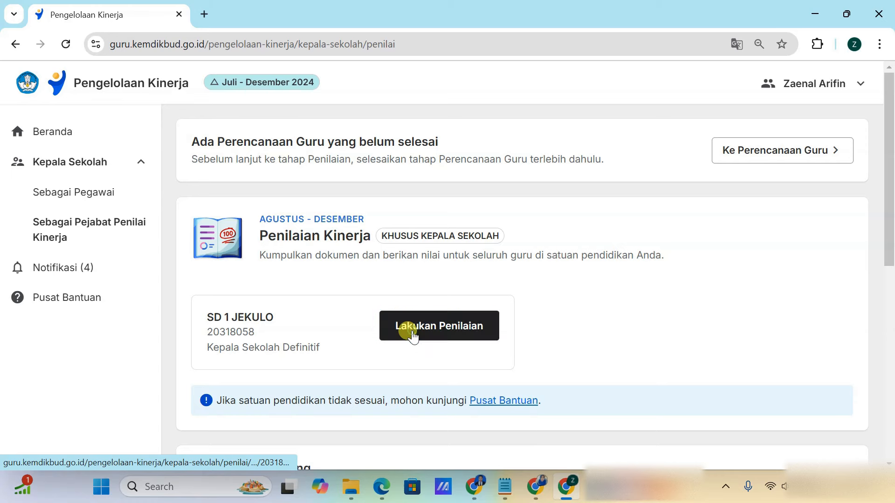
click(751, 310)
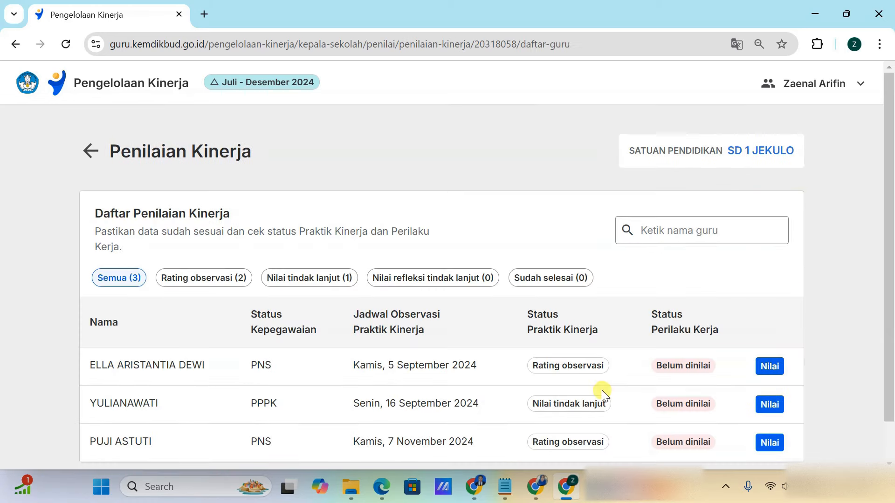
- Open the Dokumen Rating Observasi under Praktik Kinerja for the teacher scheduled on Kamis, 5 September 2024
scroll(602, 392, down, 1)
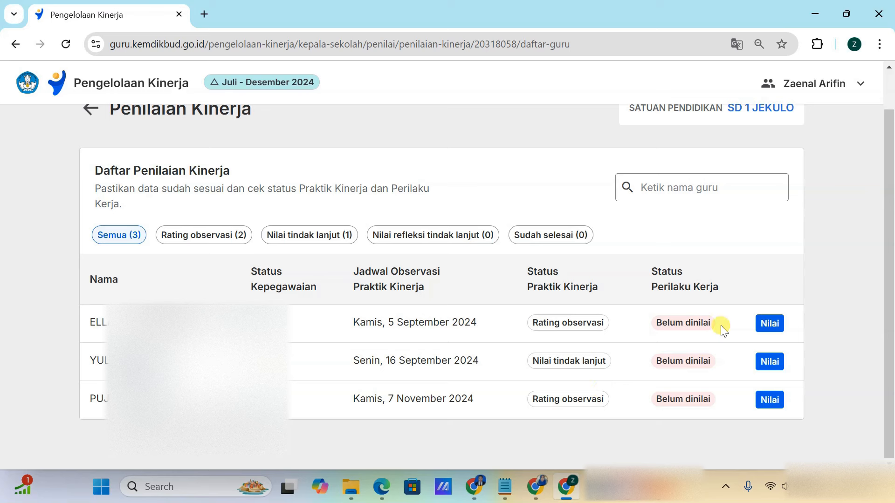
click(768, 327)
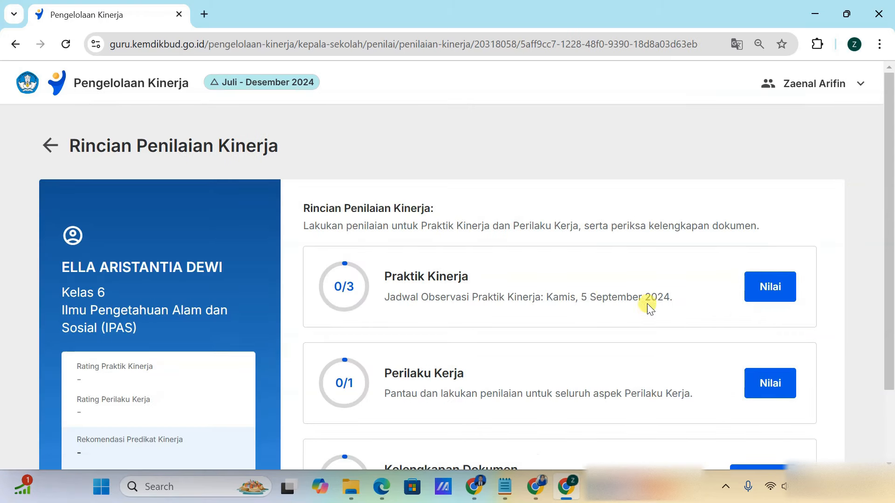
click(781, 291)
scroll(410, 299, down, 4)
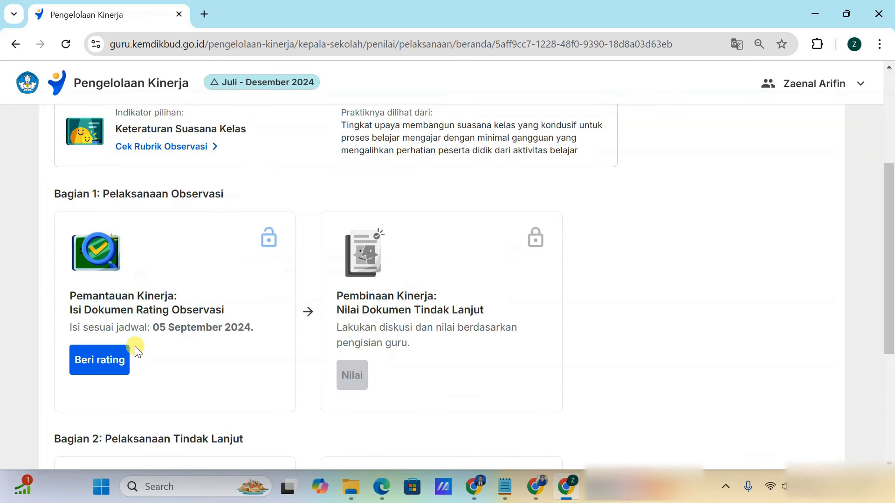
click(113, 361)
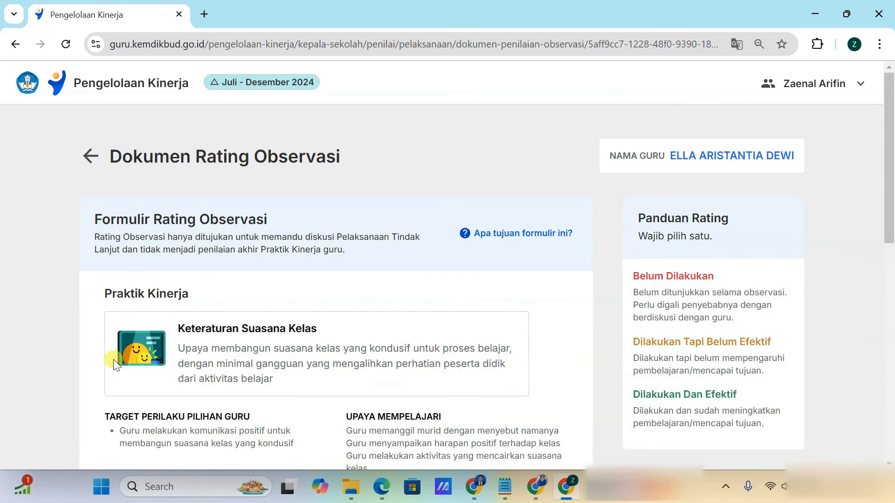
scroll(248, 368, down, 2)
scroll(248, 367, down, 5)
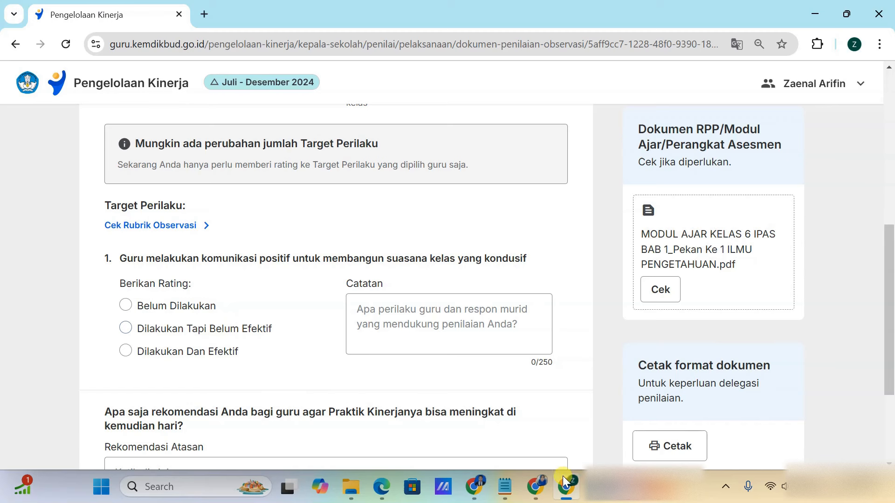
- Switch to the Word document ISI PMM INDIKATOR KETERATURAN SUASANA KELAS and copy the Catatan text for Fokus Perilaku 1
click(601, 500)
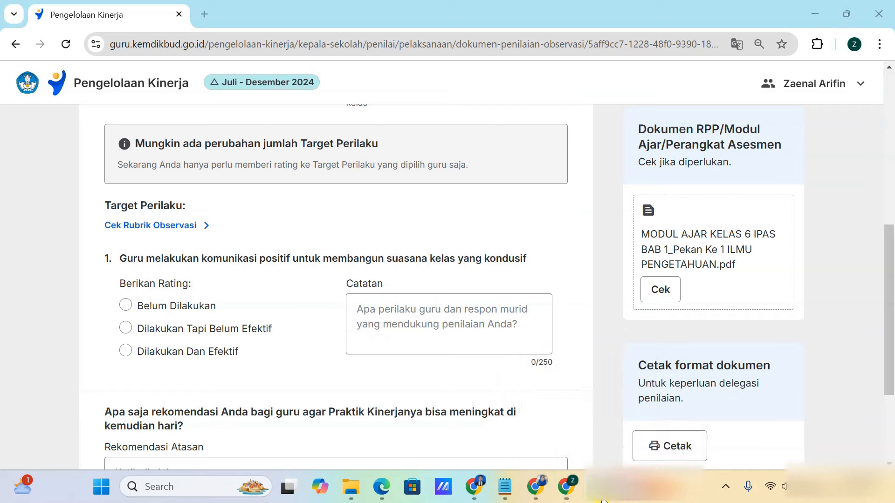
scroll(435, 351, down, 1)
scroll(435, 350, down, 1)
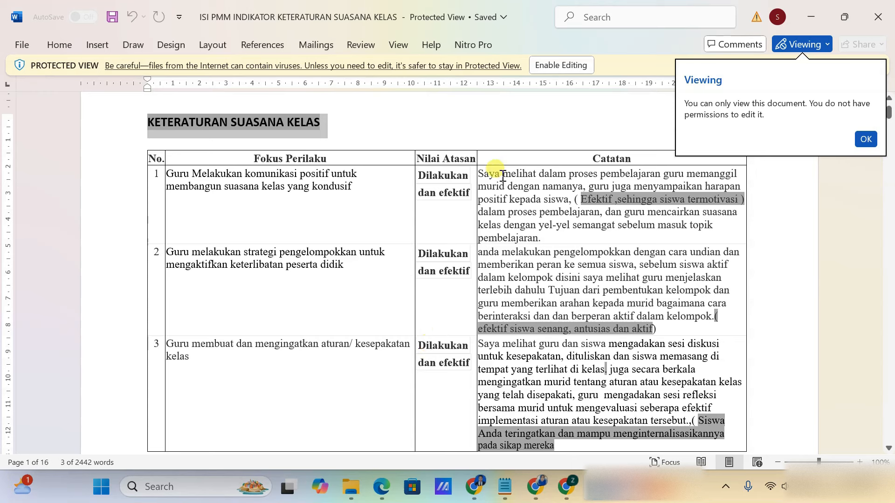
drag(480, 174, 537, 223)
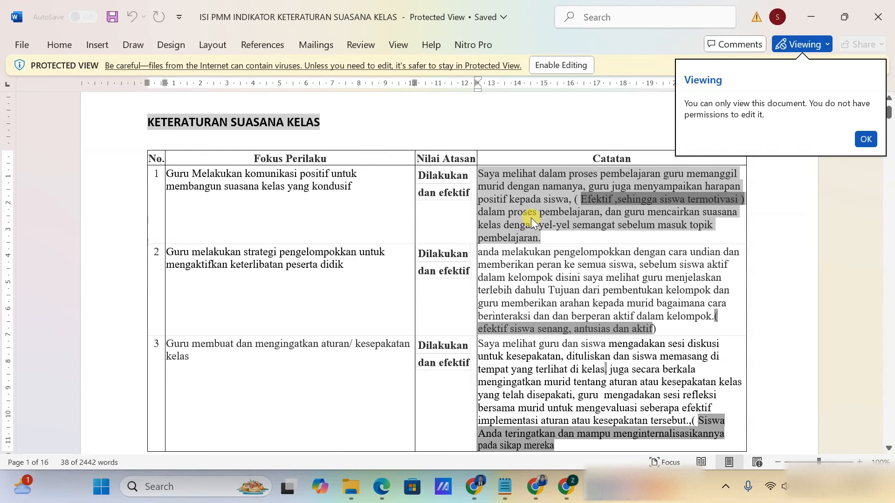
right_click(531, 218)
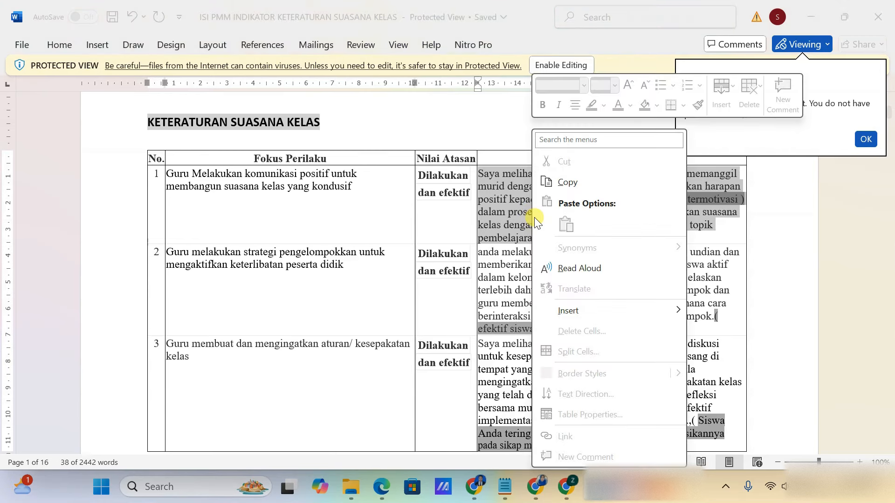
click(570, 182)
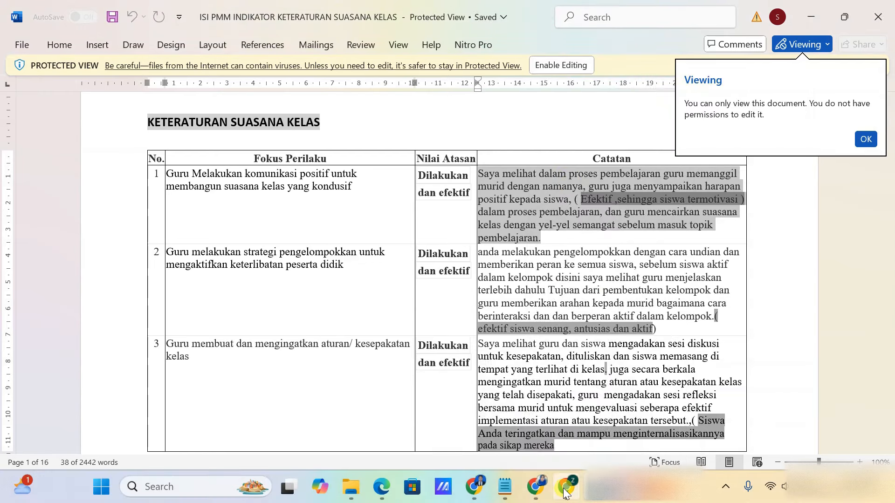
- Back in the supervisor's rating form, rate target behaviour 1 as Dilakukan Dan Efektif and paste the copied note into Catatan
click(566, 489)
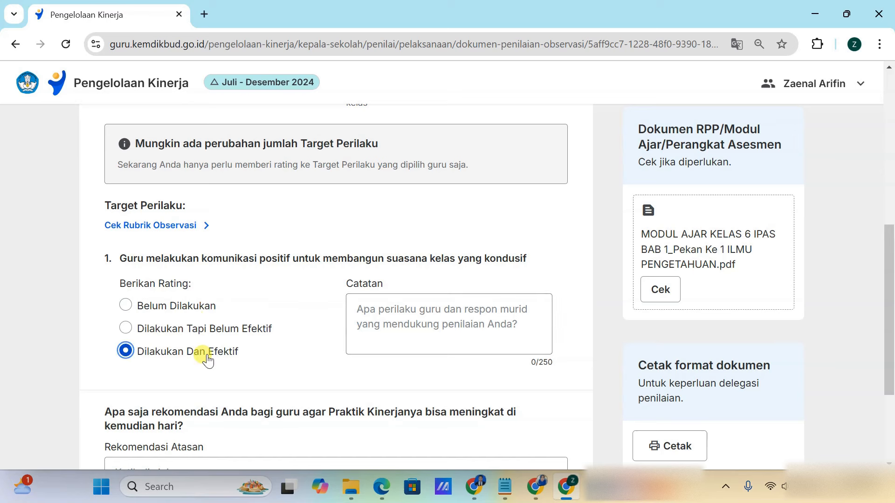
click(404, 323)
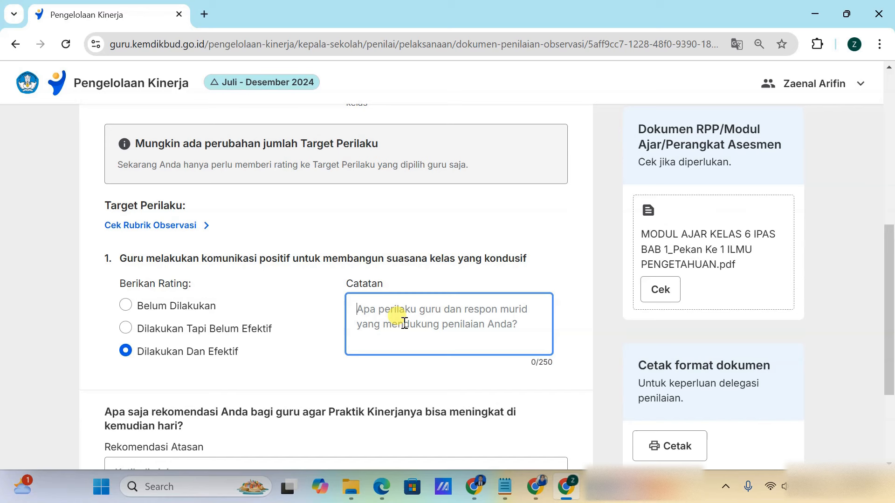
key(ctrl+v)
scroll(405, 323, up, 3)
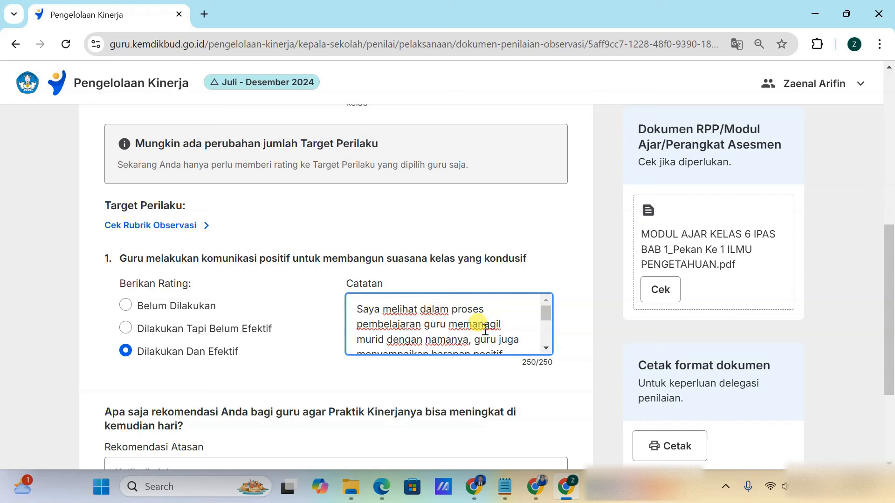
- Delete the cut-off word "seman" from the end of the Catatan for target behaviour 1 and reread the note against the target behaviour
scroll(481, 329, down, 3)
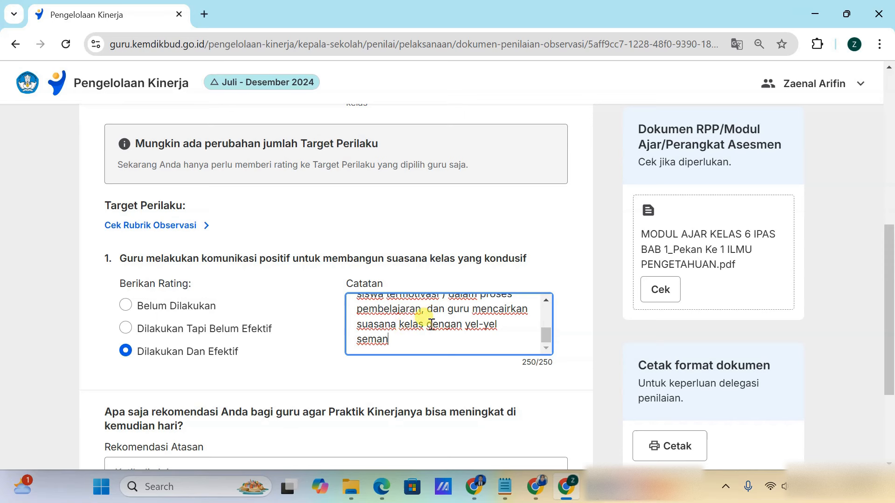
drag(393, 341, 359, 342)
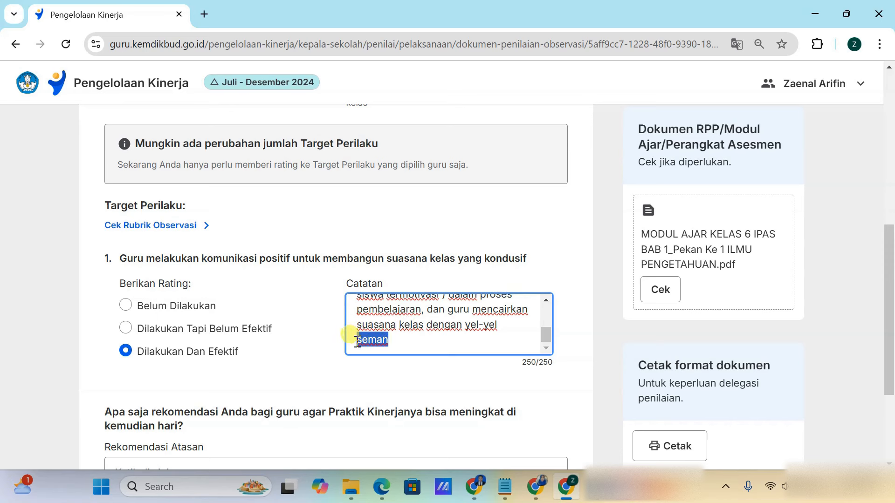
key(BackSpace)
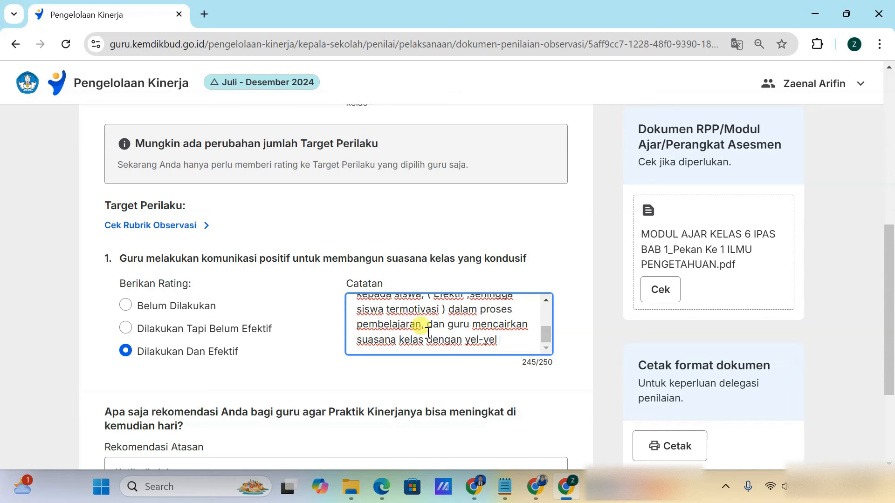
scroll(431, 332, up, 3)
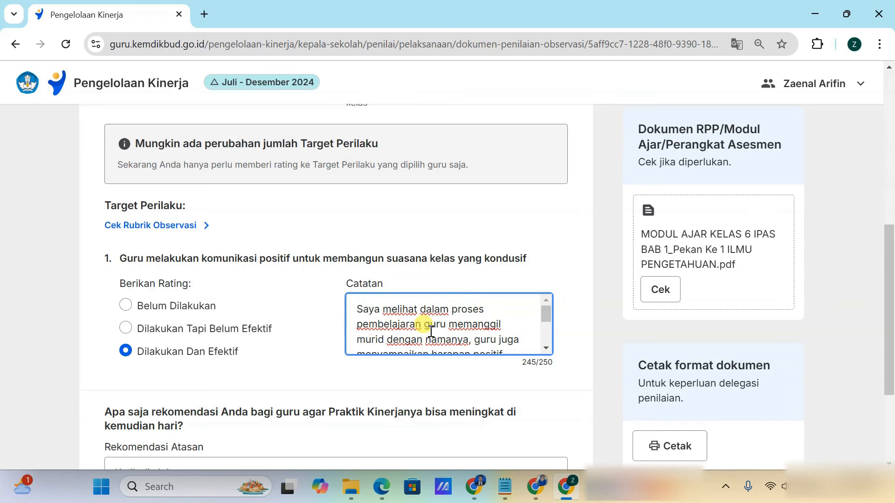
scroll(287, 321, down, 1)
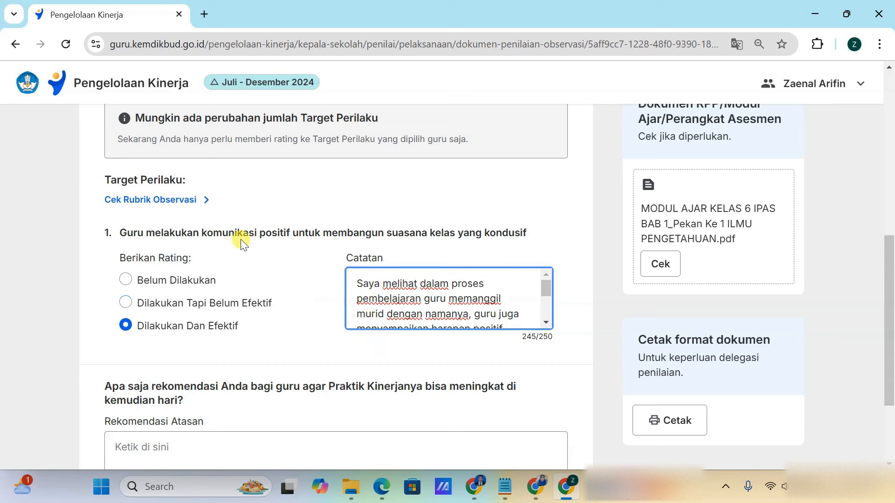
drag(122, 235, 537, 232)
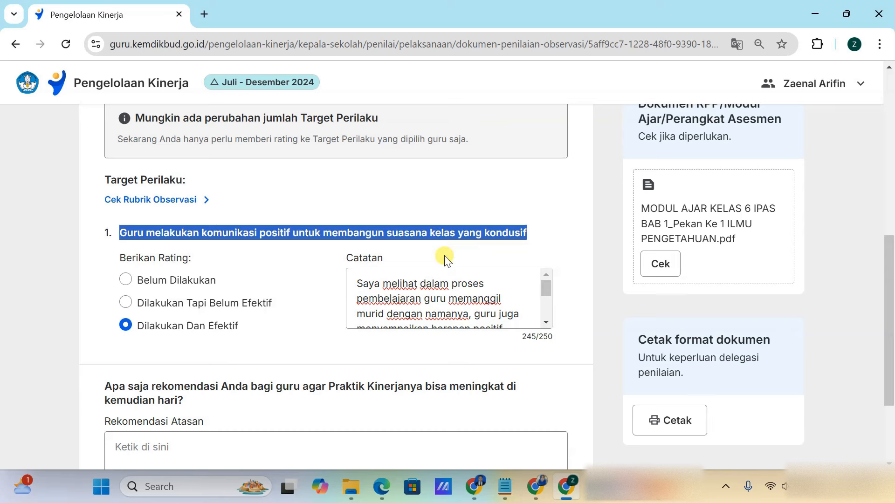
scroll(406, 294, down, 1)
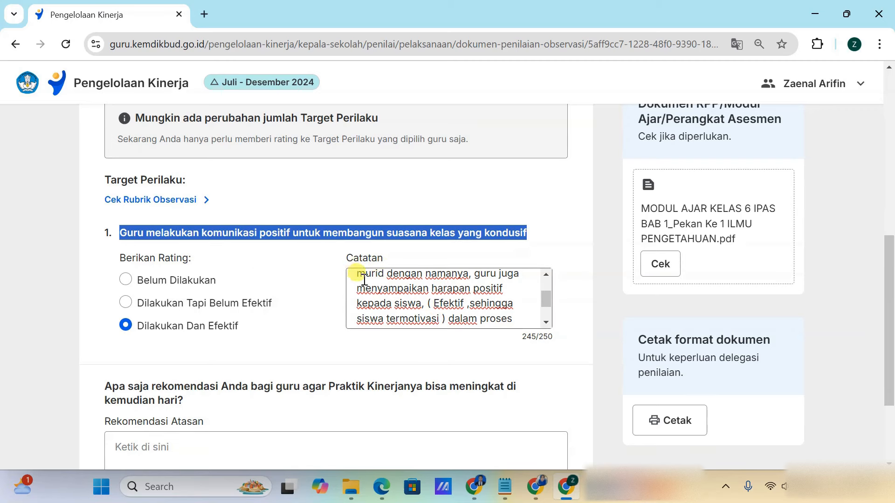
scroll(390, 290, down, 1)
scroll(320, 360, down, 2)
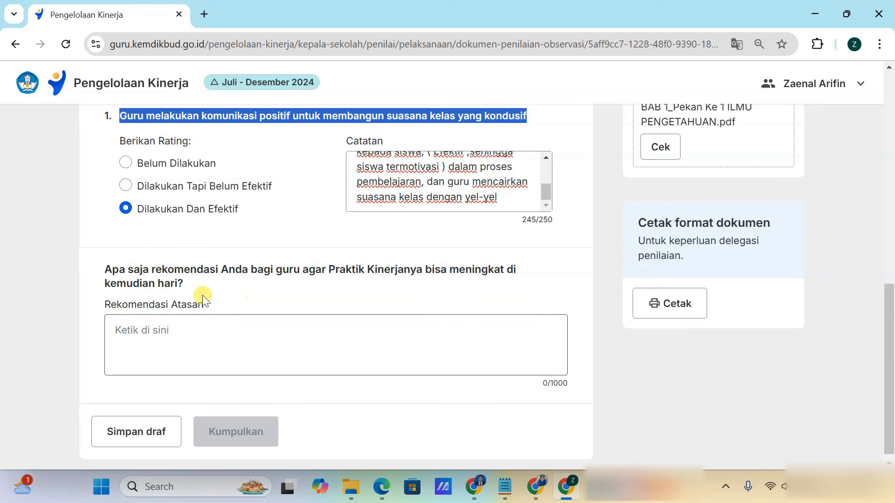
- Switch to the Word document and copy the recommendation bullet under CATATAN in the ISIAN DI PMM KEPSEK section
click(505, 488)
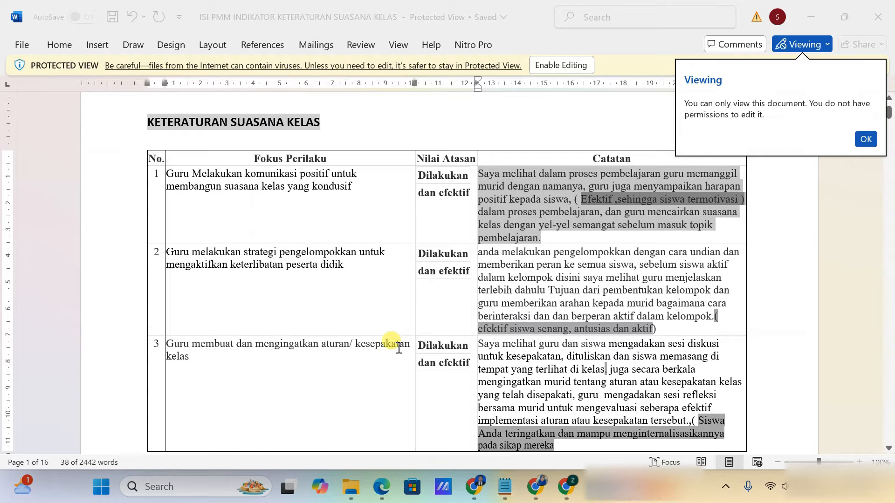
scroll(394, 345, down, 10)
scroll(399, 347, down, 15)
drag(181, 252, 420, 280)
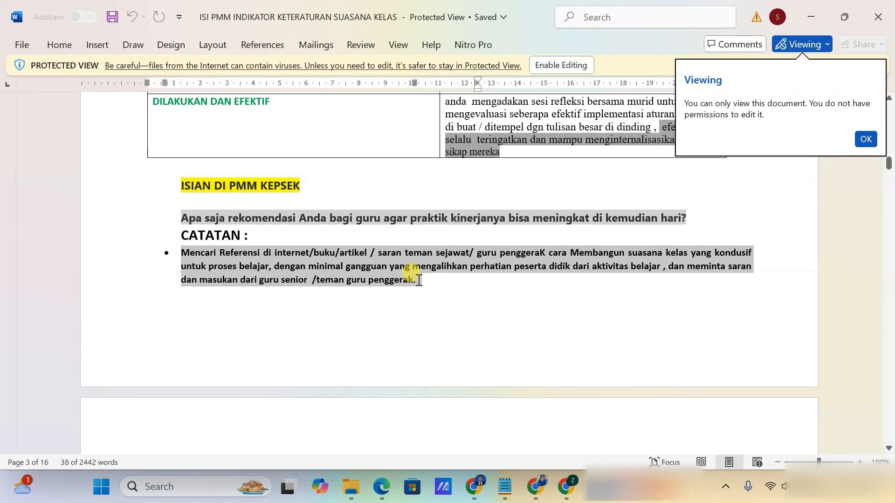
right_click(373, 267)
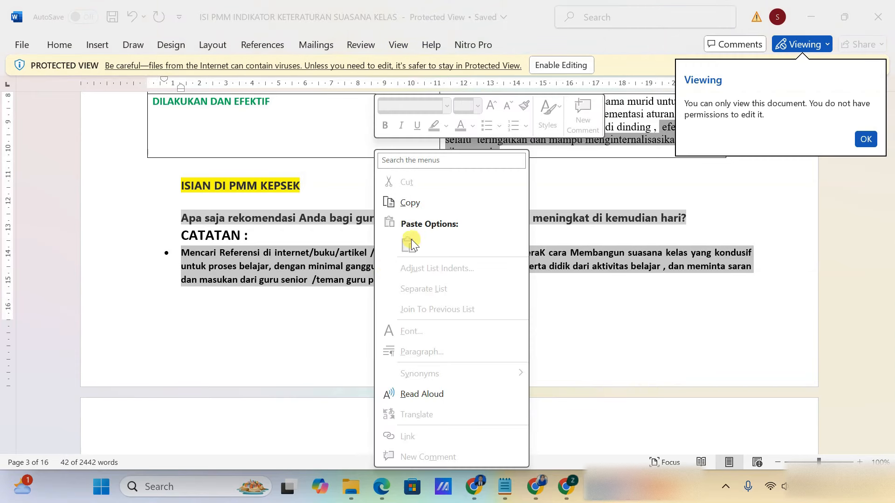
click(424, 201)
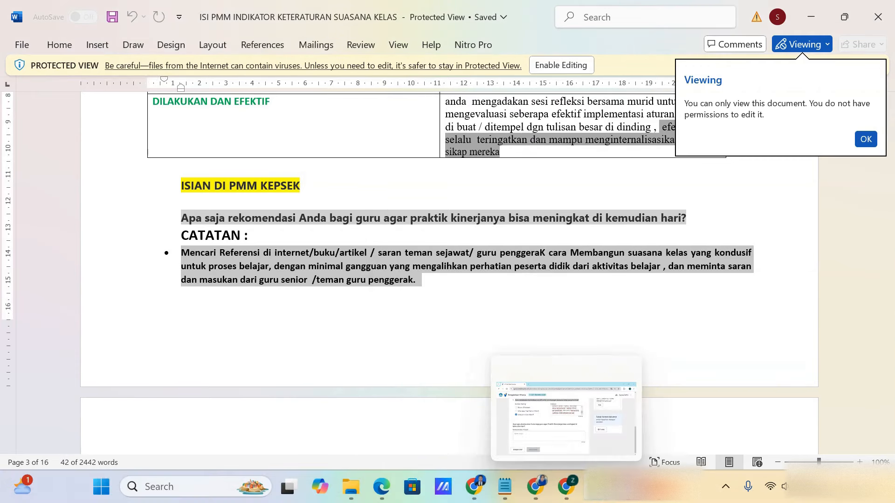
- Return to the supervisor's rating form in Chrome, paste the copied recommendation into Rekomendasi Atasan and remove its leading bullet
mouse_move(598, 487)
click(570, 414)
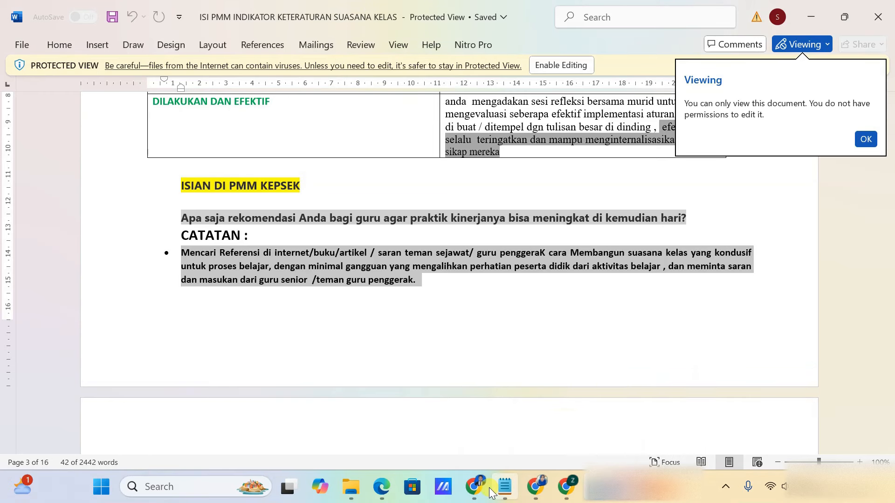
mouse_move(569, 490)
click(570, 490)
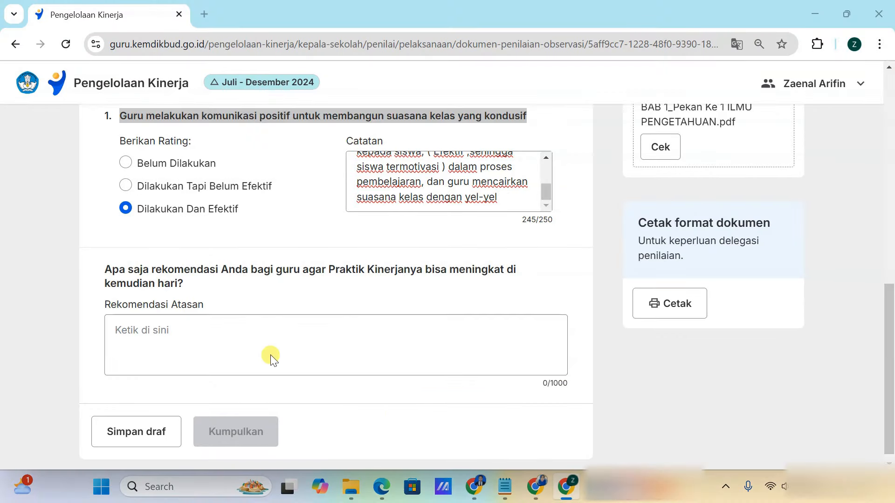
click(250, 347)
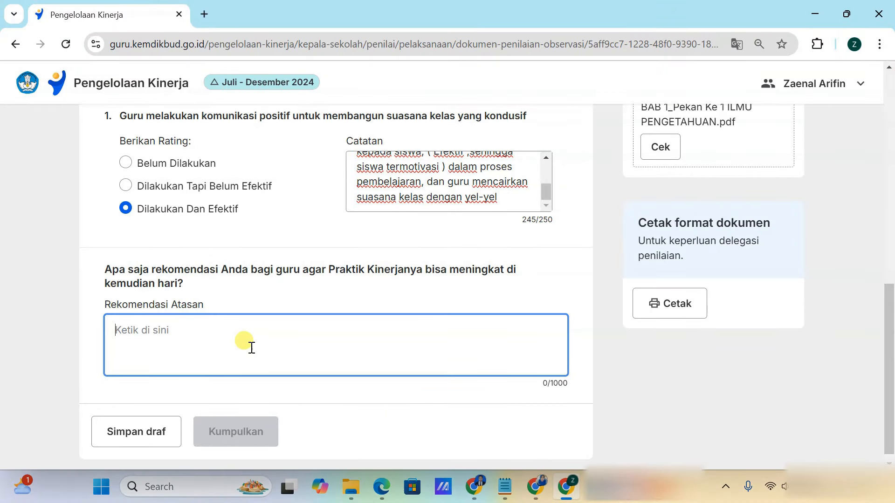
key(ctrl+v)
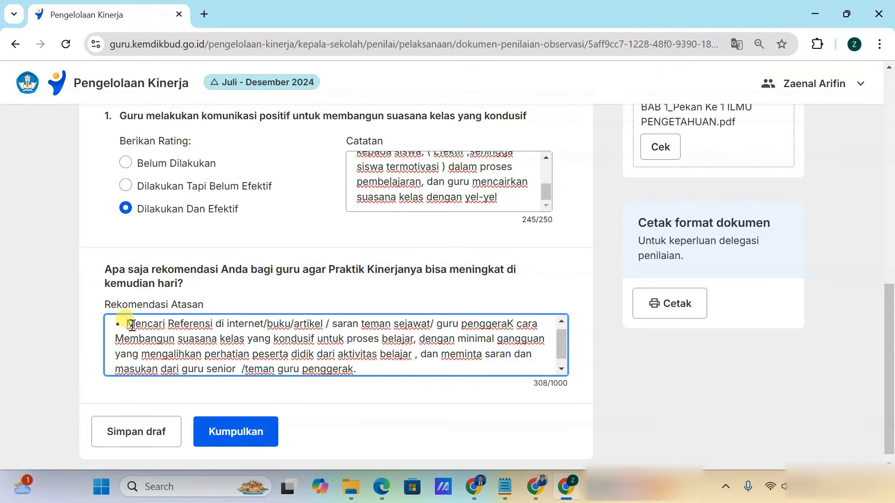
key(BackSpace)
key(BackSpace)
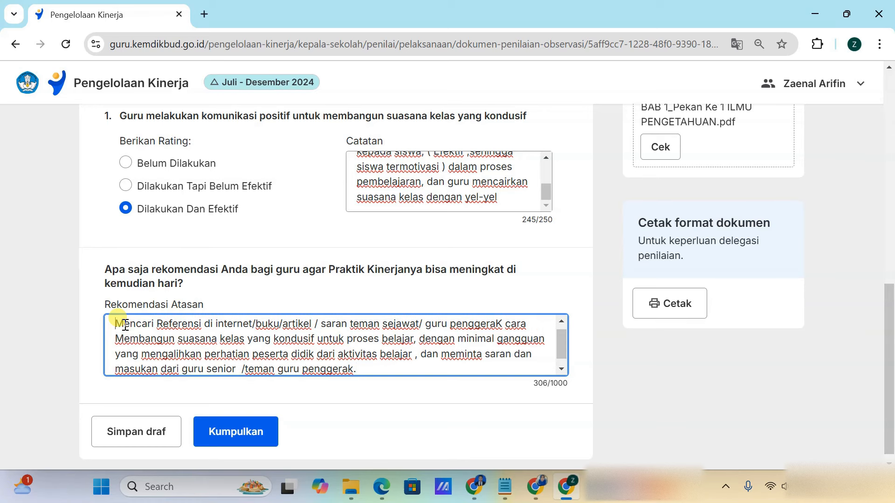
- Save the Dokumen Rating Observasi as a draft and exit the form
scroll(323, 300, down, 1)
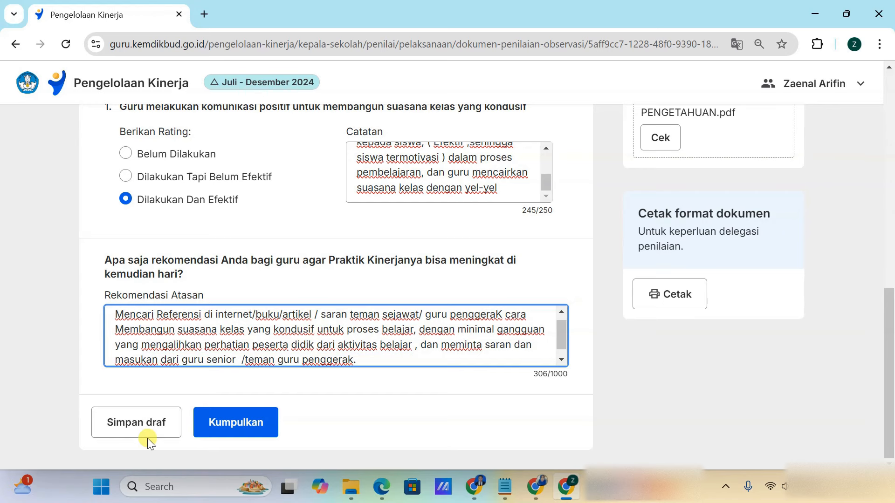
click(137, 424)
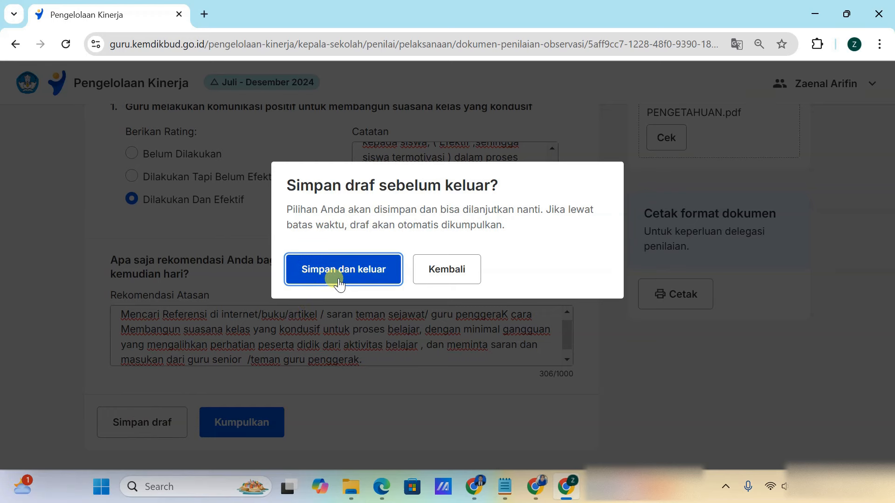
click(339, 279)
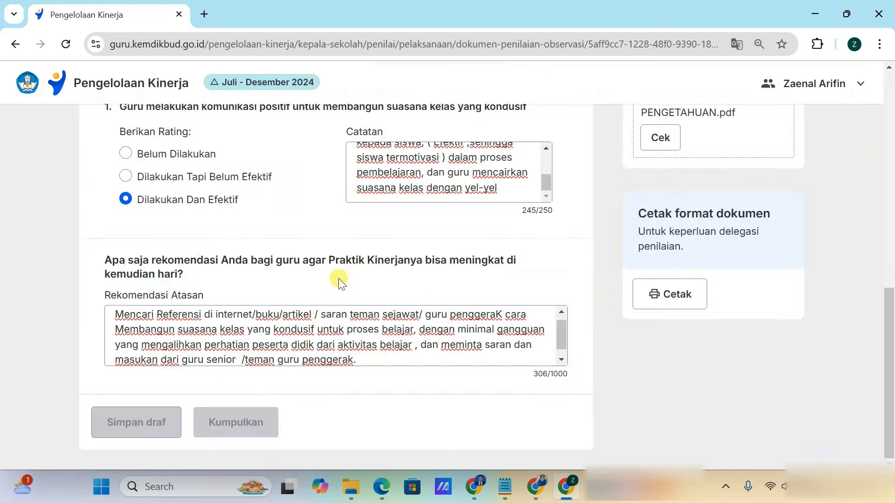
- Reopen the draft Dokumen Rating Observasi under Bagian 1: Pelaksanaan Observasi and review the filled-in rating, note and recommendation
scroll(368, 322, down, 5)
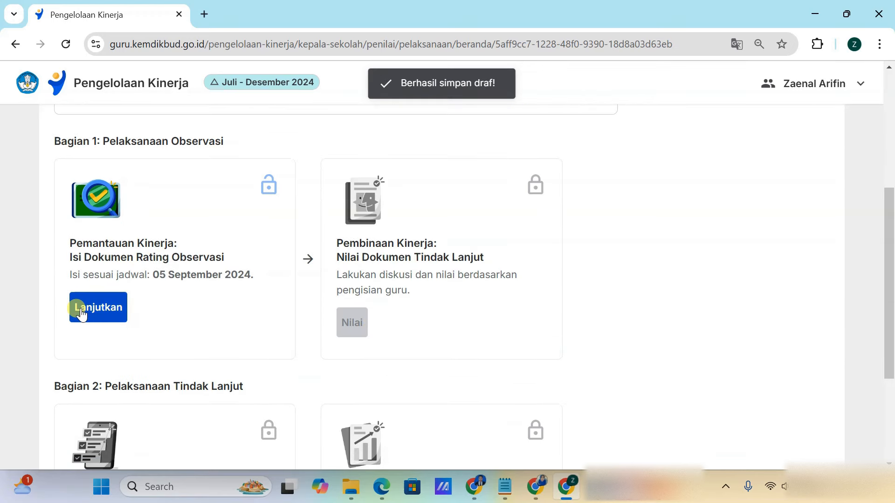
click(80, 311)
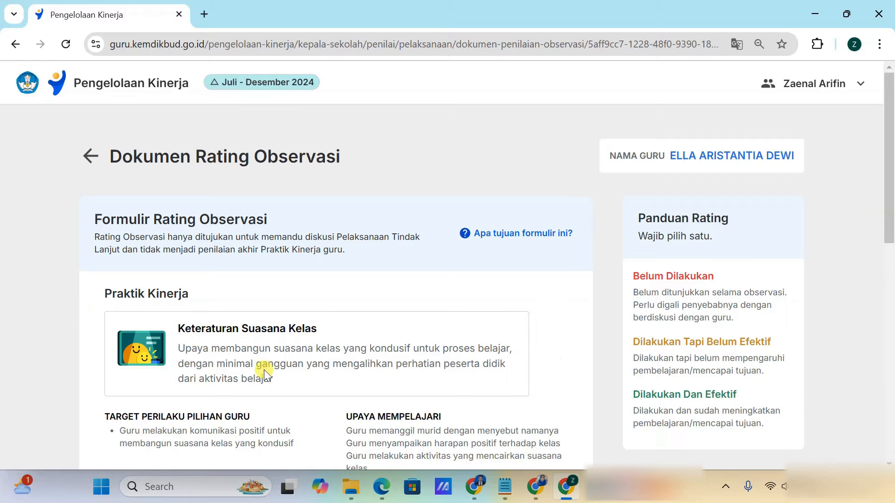
scroll(264, 372, down, 5)
scroll(264, 373, down, 3)
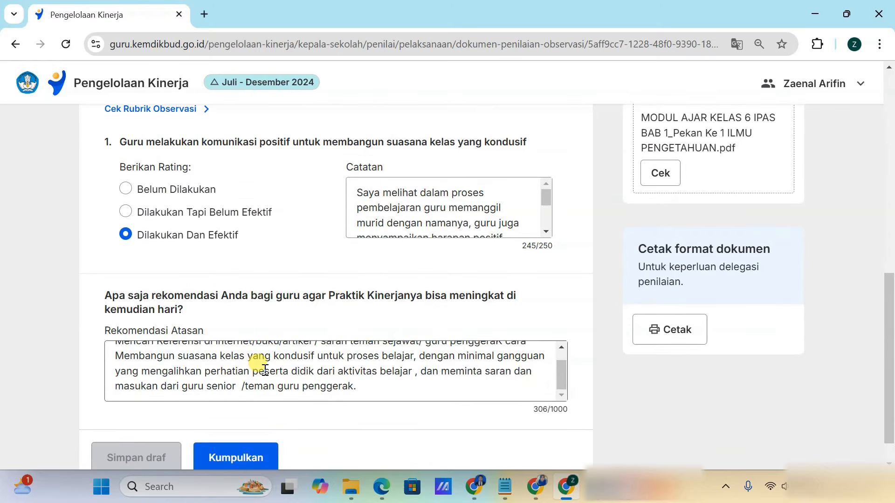
scroll(264, 370, down, 1)
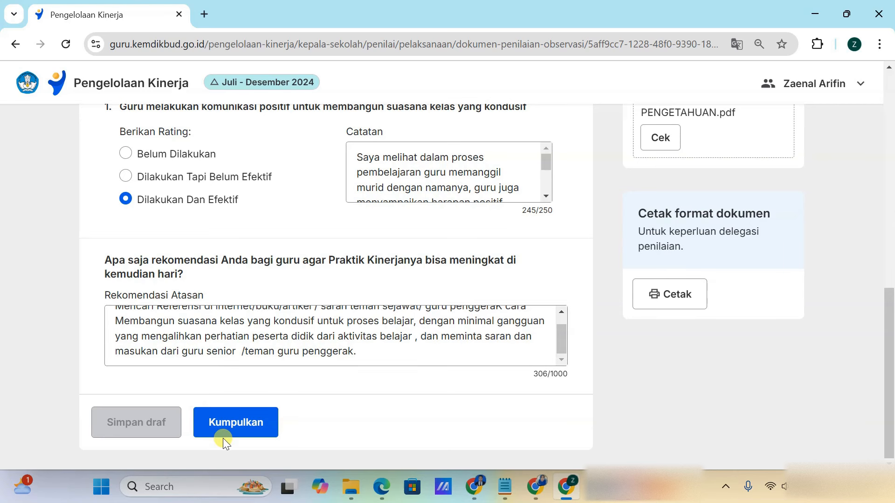
- View the teacher's attached MODUL AJAR KELAS 6 IPAS BAB 1 PDF and close it again
scroll(332, 282, up, 2)
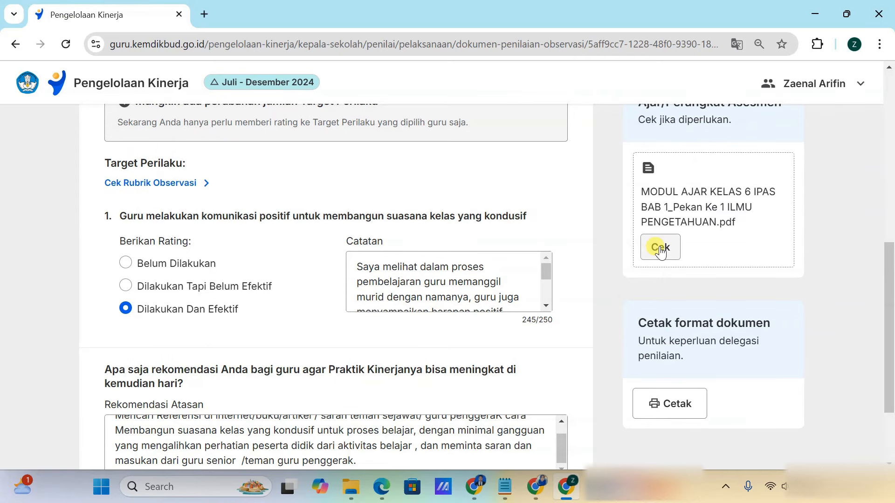
click(662, 249)
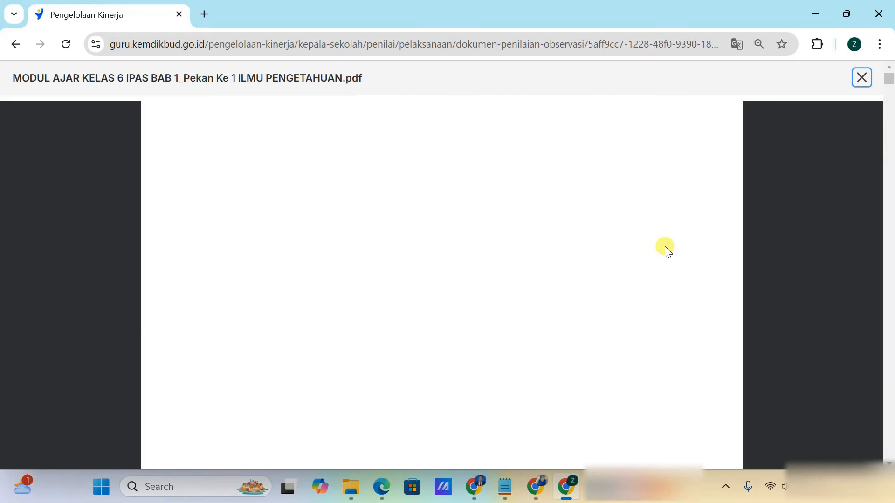
scroll(415, 286, down, 5)
scroll(415, 284, down, 5)
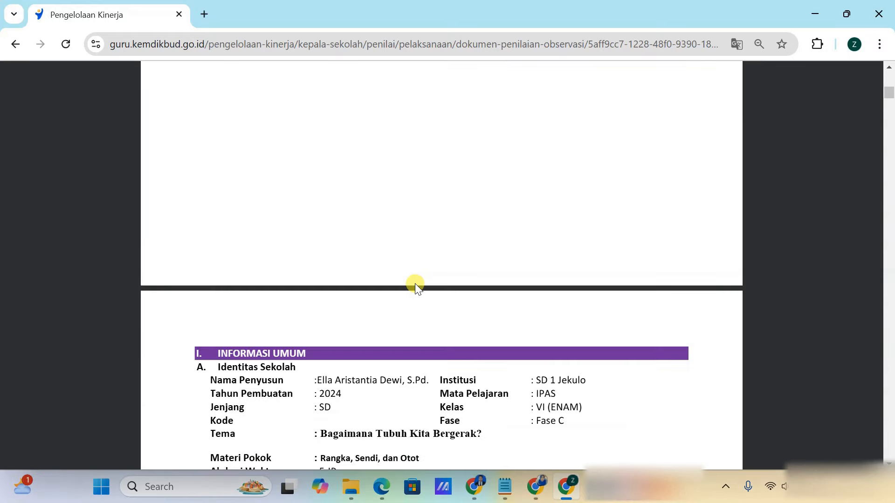
scroll(415, 285, up, 5)
scroll(416, 286, up, 10)
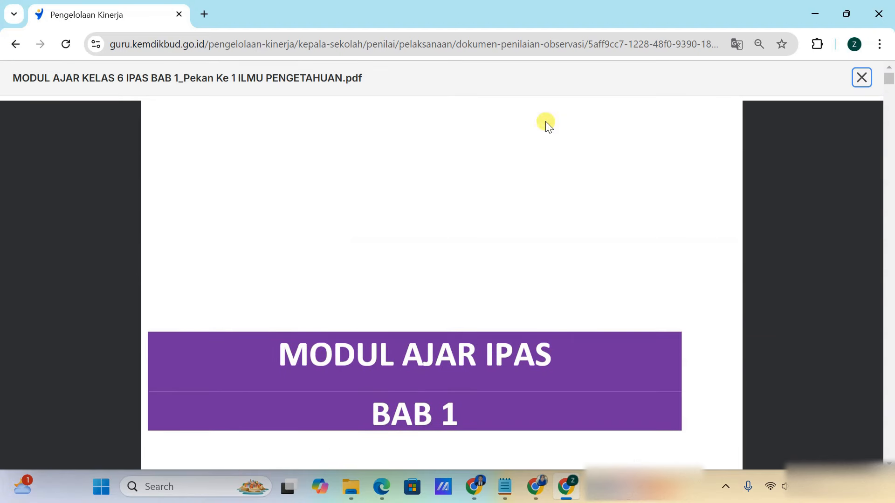
click(862, 78)
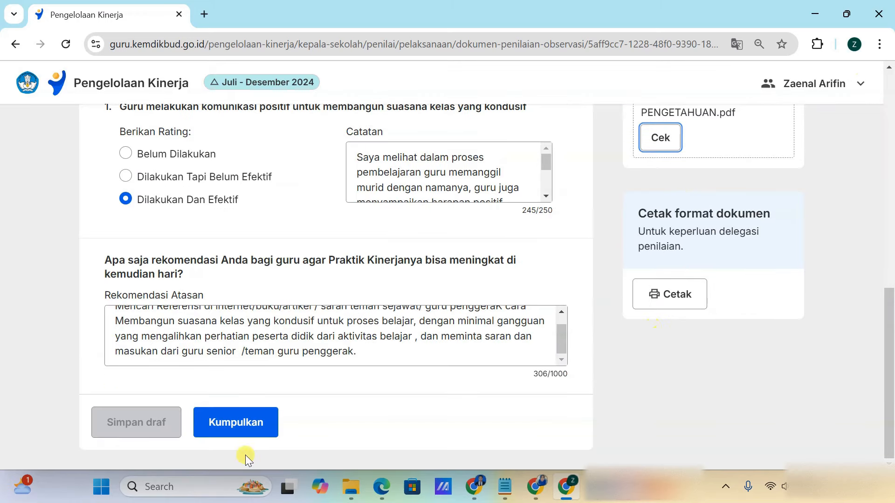
- Submit the Dokumen Rating Observasi with the rating Dilakukan Dan Efektif and check the Bagian 1 cards on the overview page
click(237, 423)
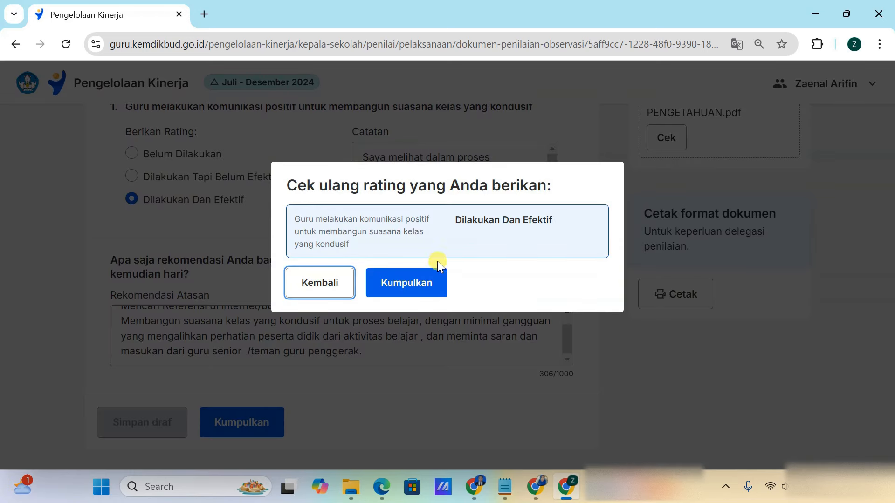
click(429, 284)
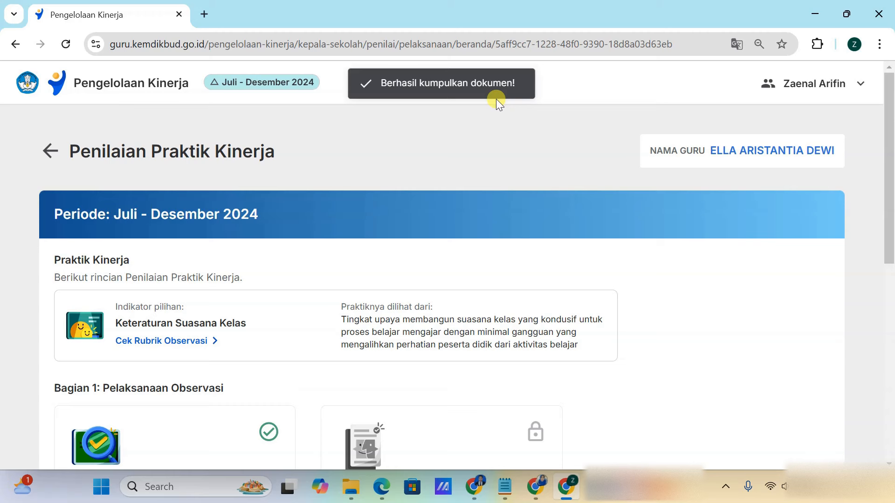
scroll(489, 189, down, 4)
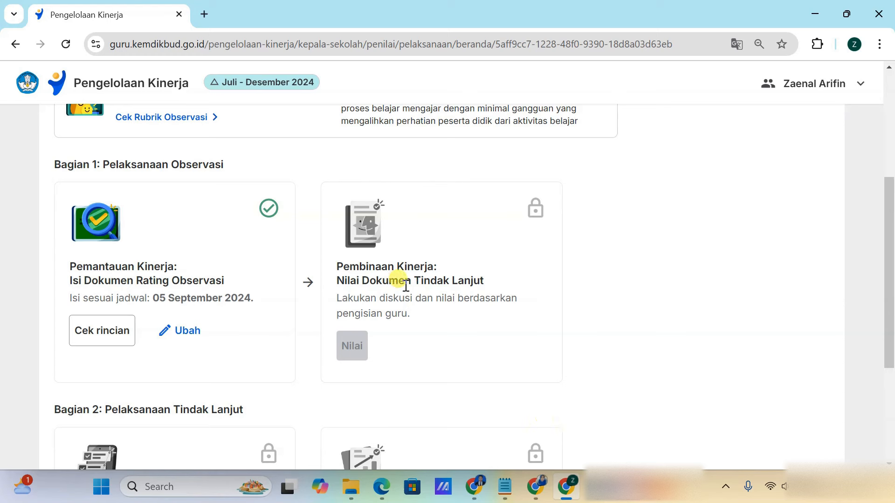
- Highlight item 3, GURU MENGISI DOKUMEN TINDAK LANJUT, in the Notepad checklist and reload the Praktik Kinerja page in the teacher's Chrome window
click(504, 487)
drag(314, 303, 525, 304)
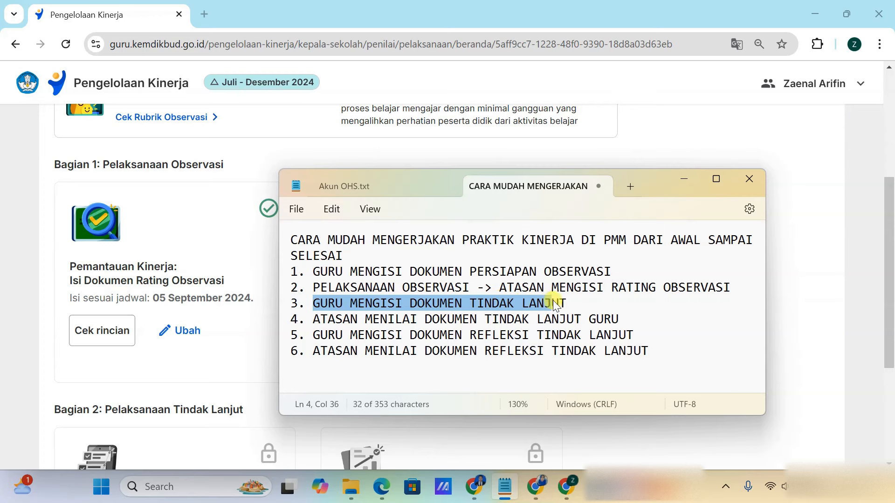
click(537, 489)
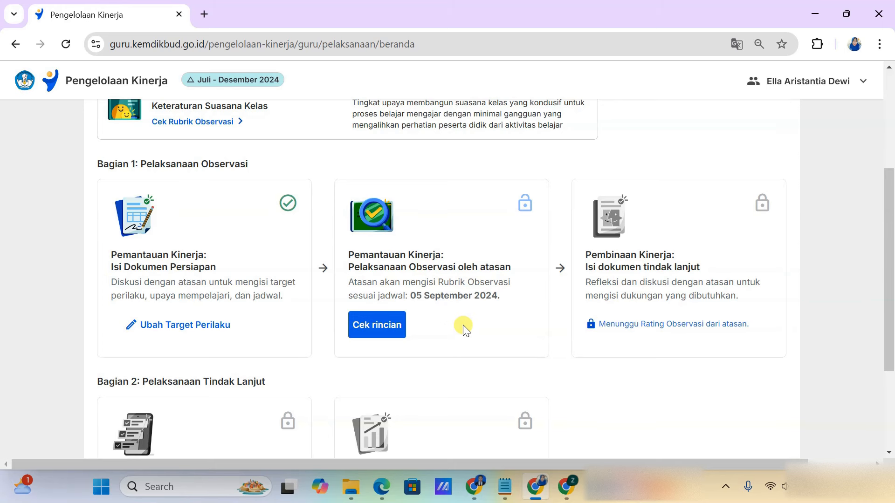
click(66, 49)
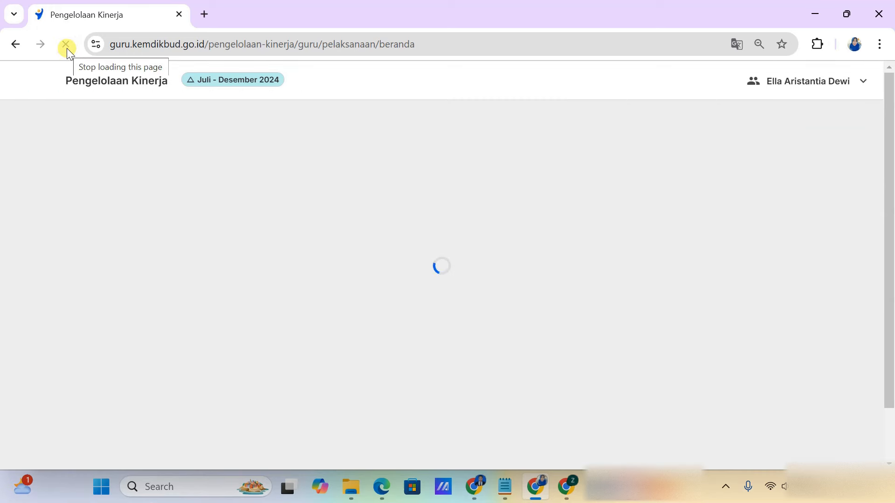
- Open the Dokumen Tindak Lanjut under Bagian 1, review the supervisor's rating, note and recommendation, and continue to the follow-up form
scroll(236, 224, down, 5)
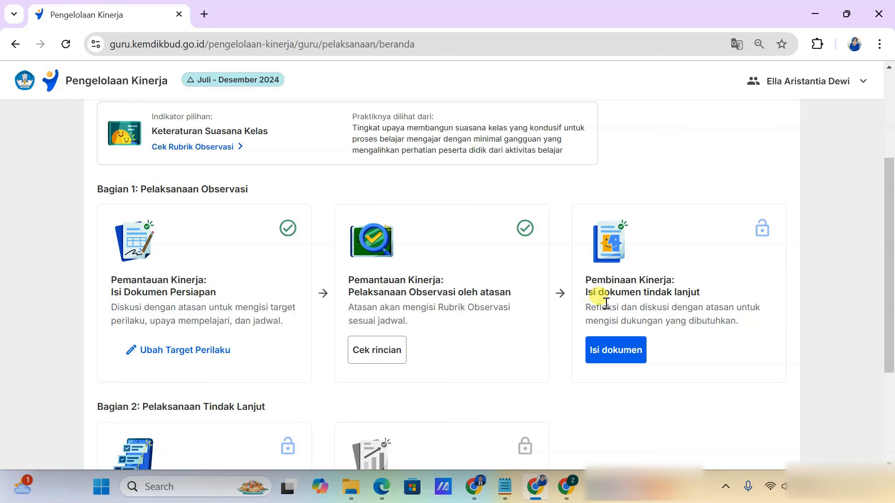
click(603, 353)
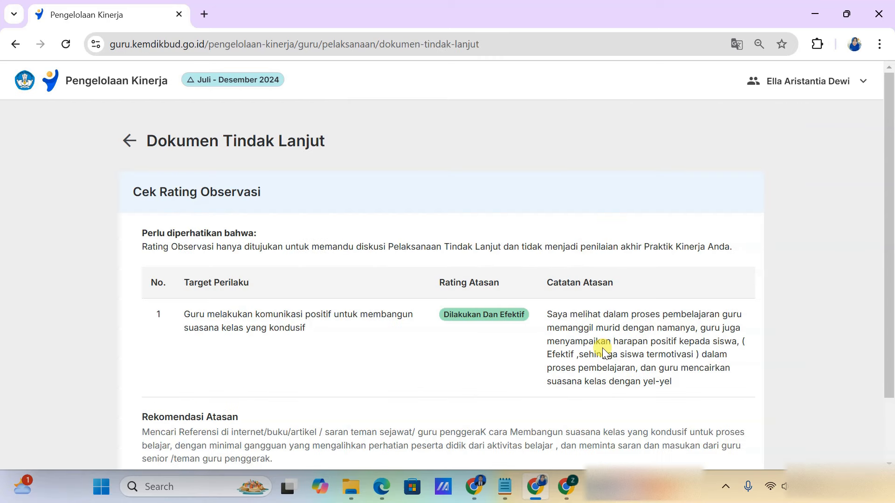
scroll(490, 362, down, 2)
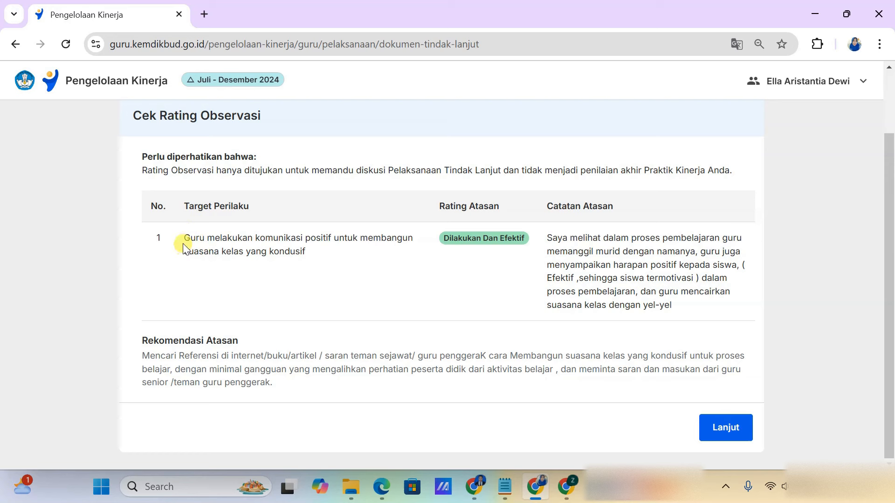
drag(183, 247, 300, 256)
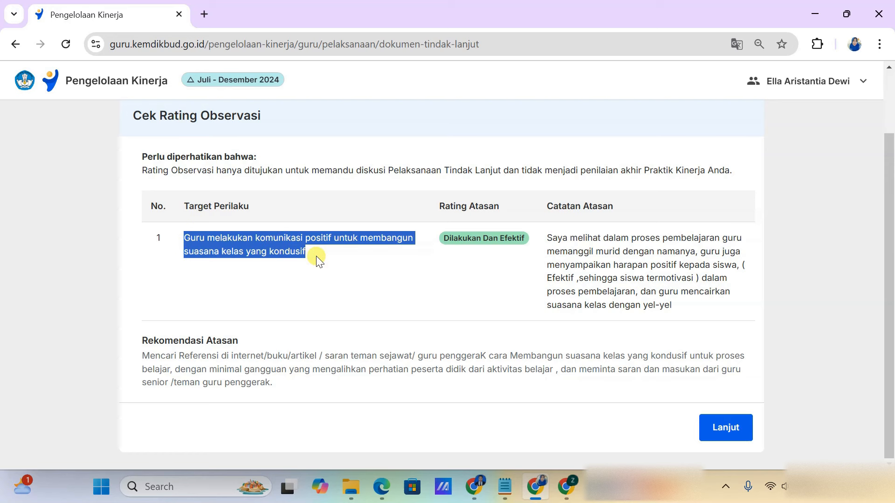
click(291, 247)
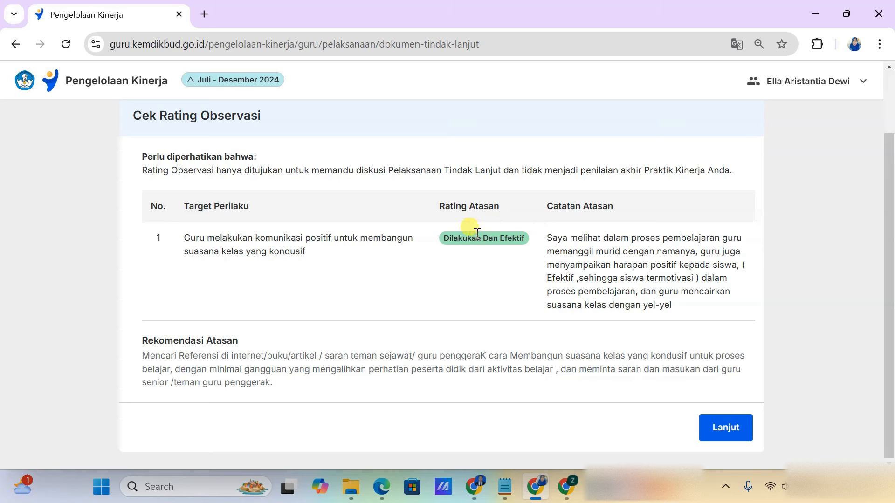
drag(552, 239, 679, 310)
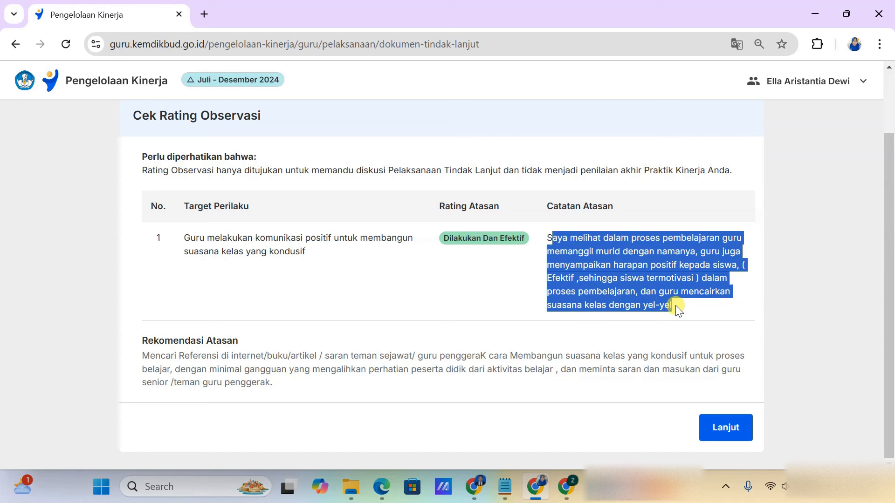
click(141, 362)
drag(141, 362, 289, 397)
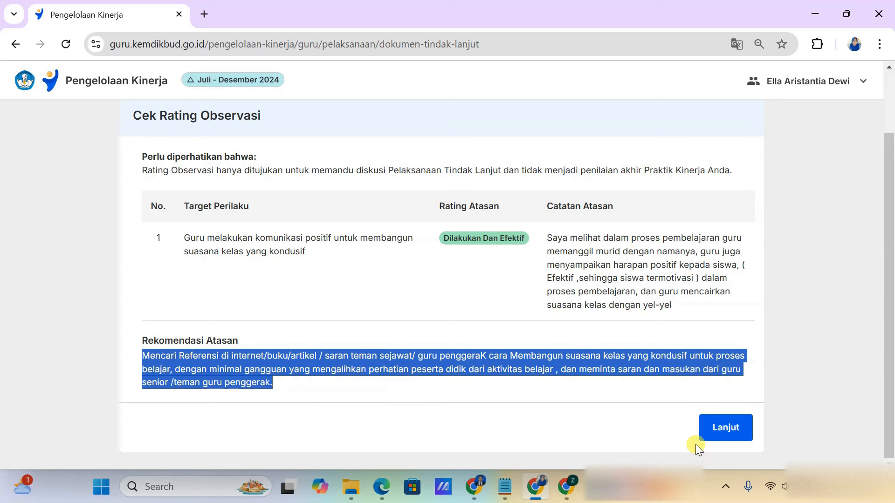
click(734, 441)
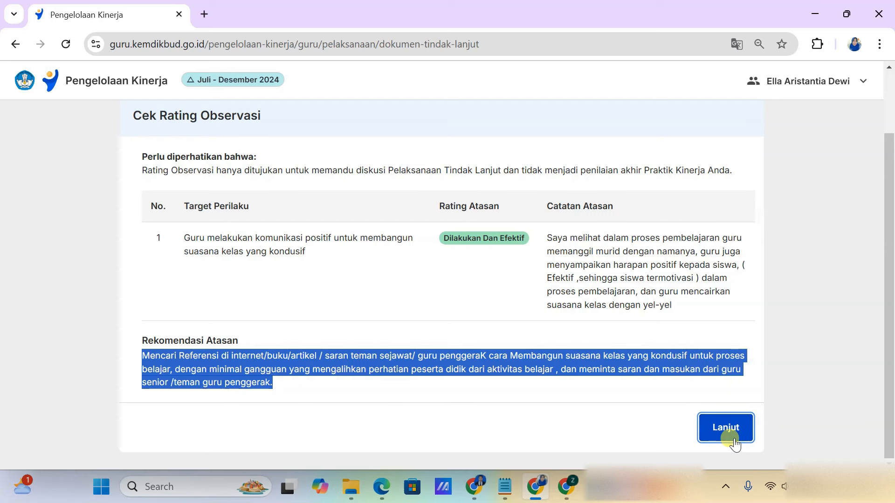
- Review the Panduan Pengisian Refleksi, then copy the three challenge points under ISIAN PMM GURU in the Word document ISI PMM INDIKATOR KETERATURAN SUASANA KELAS
scroll(735, 441, down, 3)
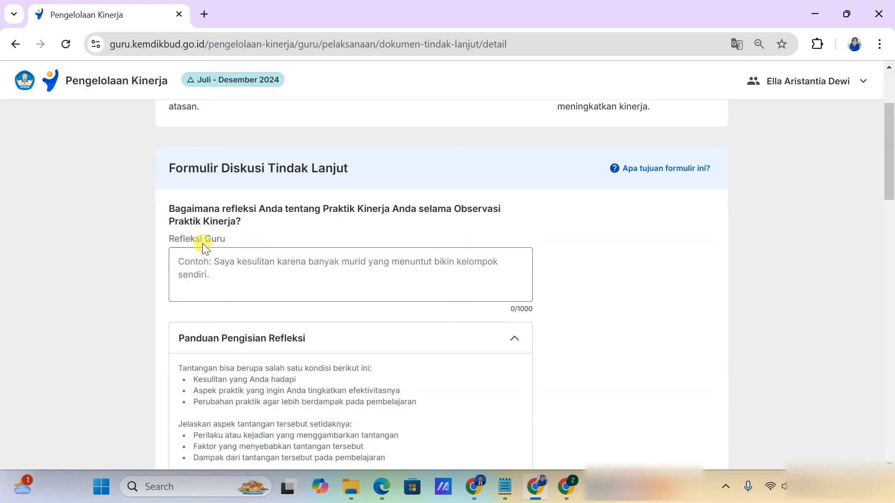
scroll(289, 299, down, 2)
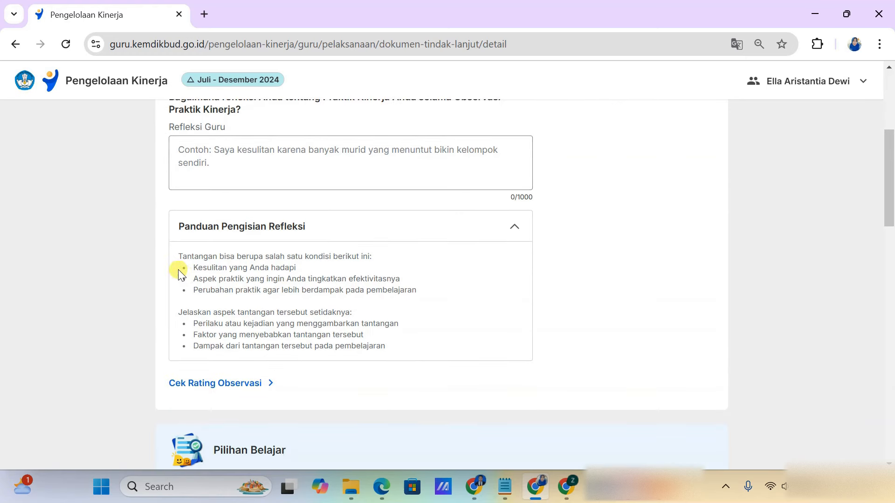
drag(179, 255, 391, 349)
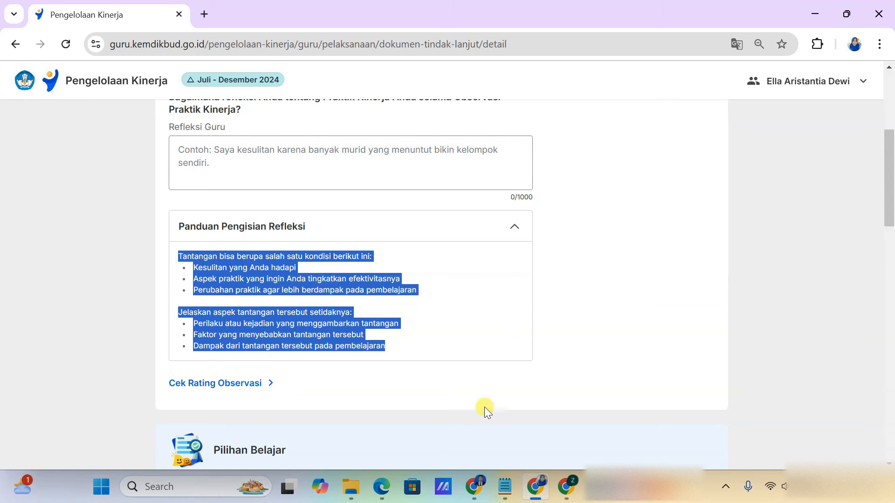
mouse_move(567, 487)
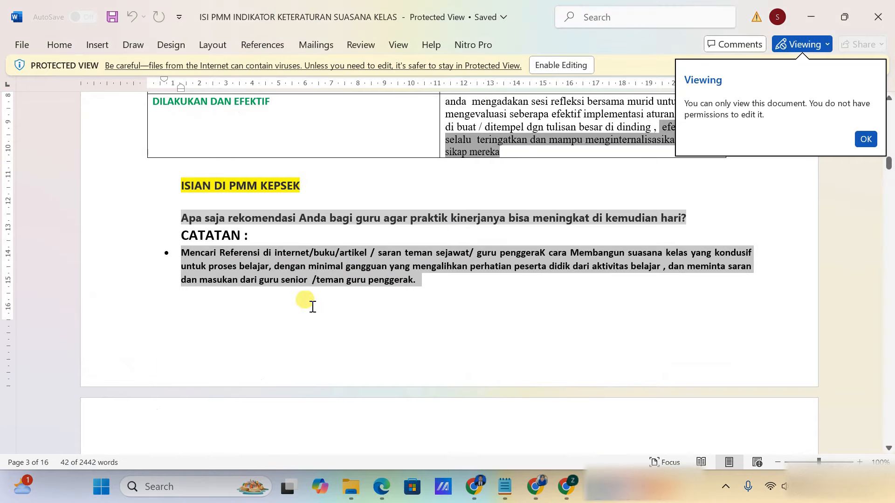
scroll(313, 312, down, 15)
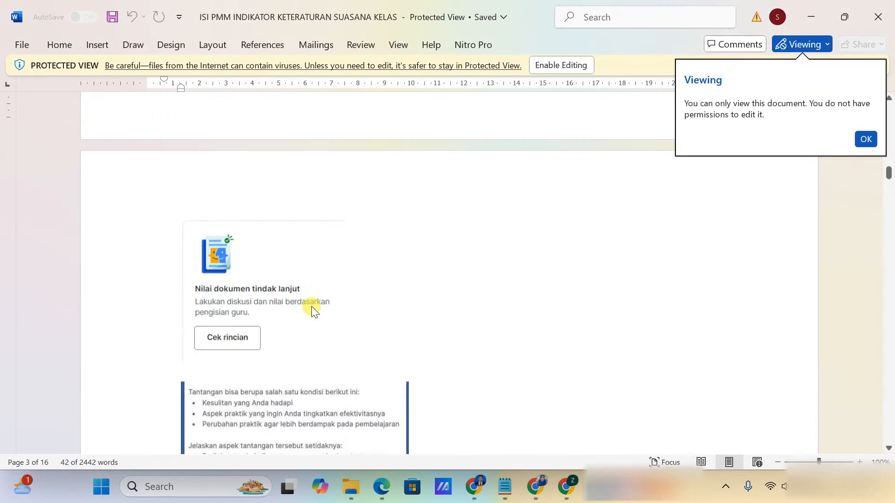
scroll(313, 312, down, 5)
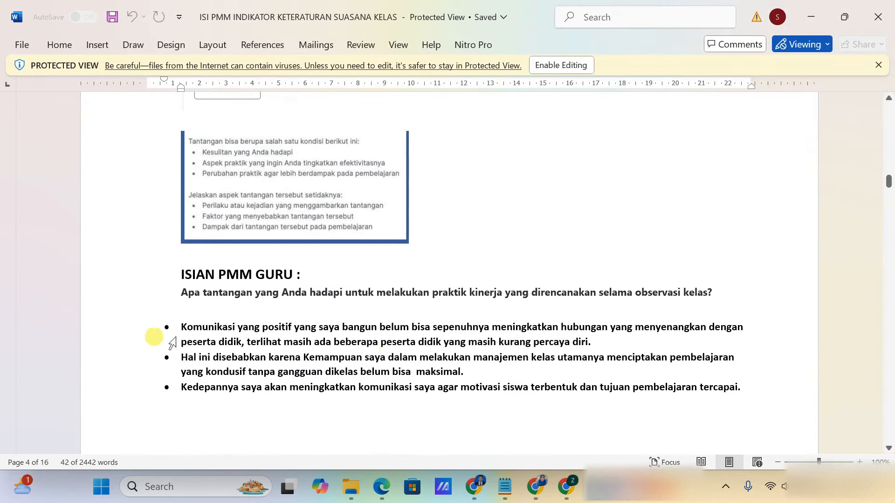
mouse_move(185, 328)
mouse_down()
mouse_move(320, 383)
mouse_move(744, 388)
mouse_up()
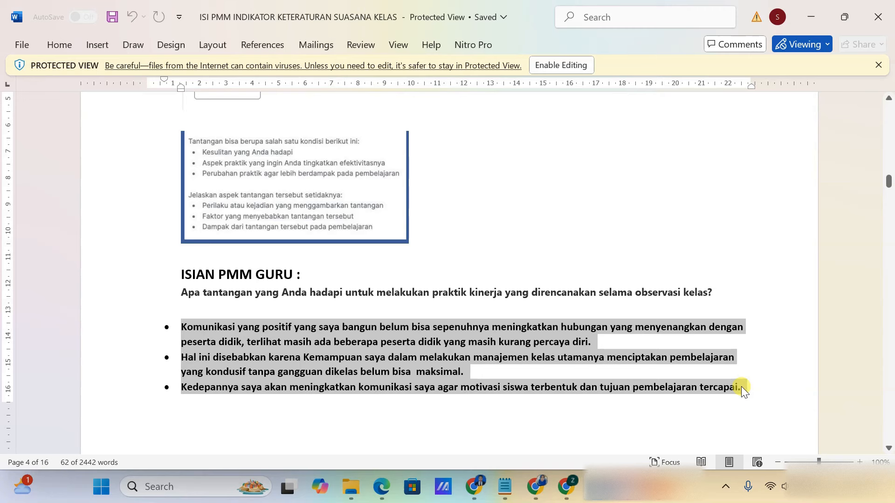
right_click(697, 357)
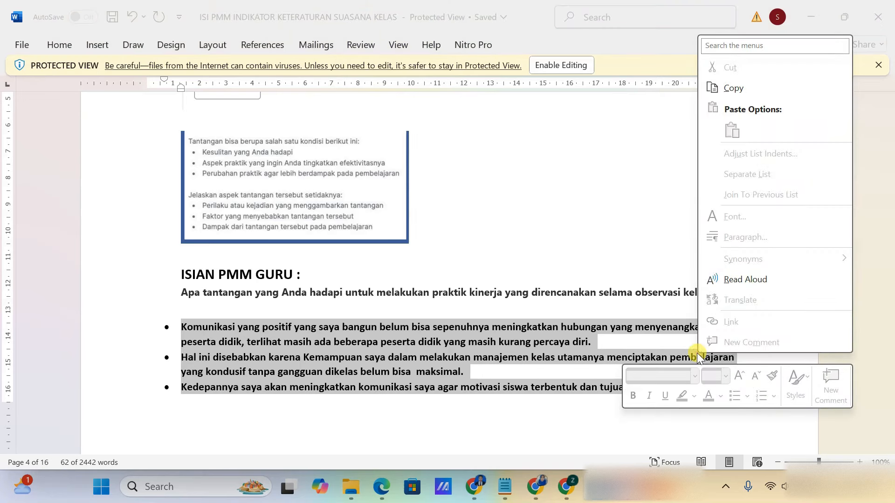
click(733, 88)
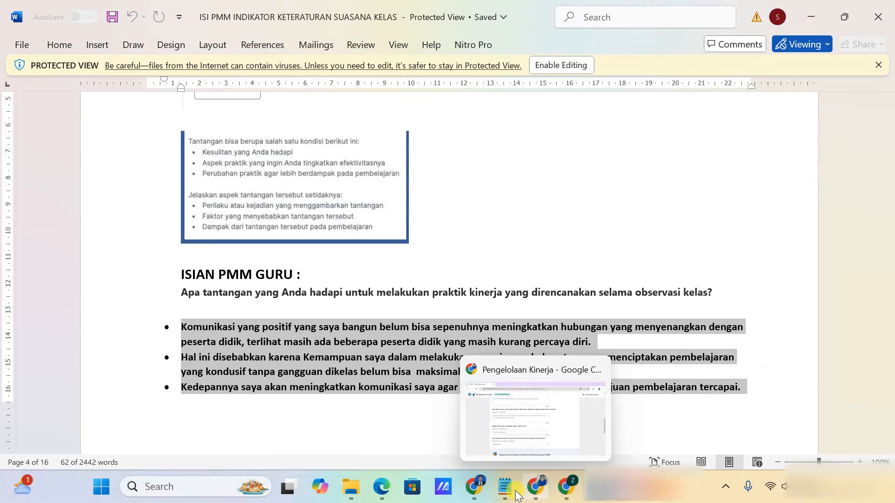
- Return to the teacher's Chrome window and paste the copied challenge points into the Refleksi Guru field of the Formulir Diskusi Tindak Lanjut
mouse_move(513, 495)
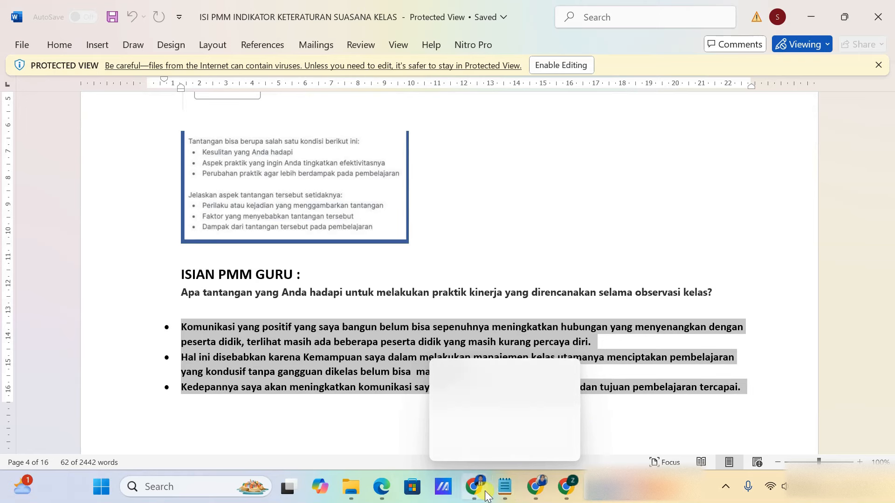
mouse_move(575, 495)
mouse_move(600, 492)
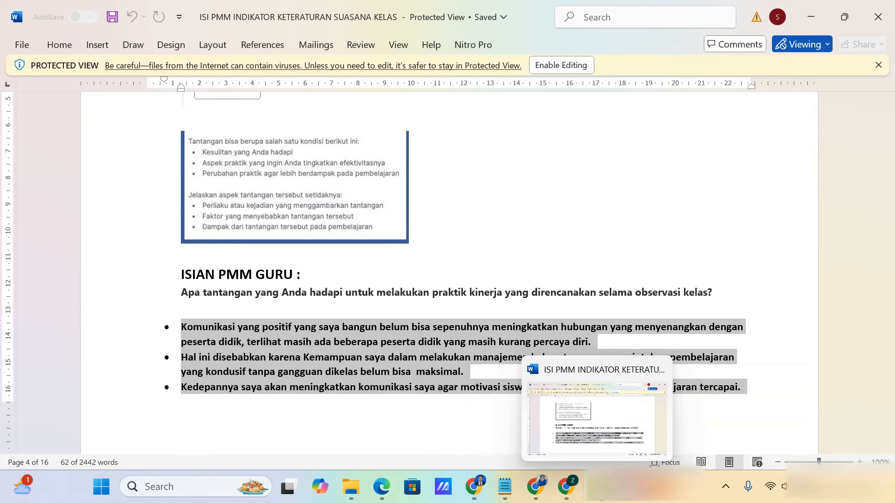
mouse_move(536, 487)
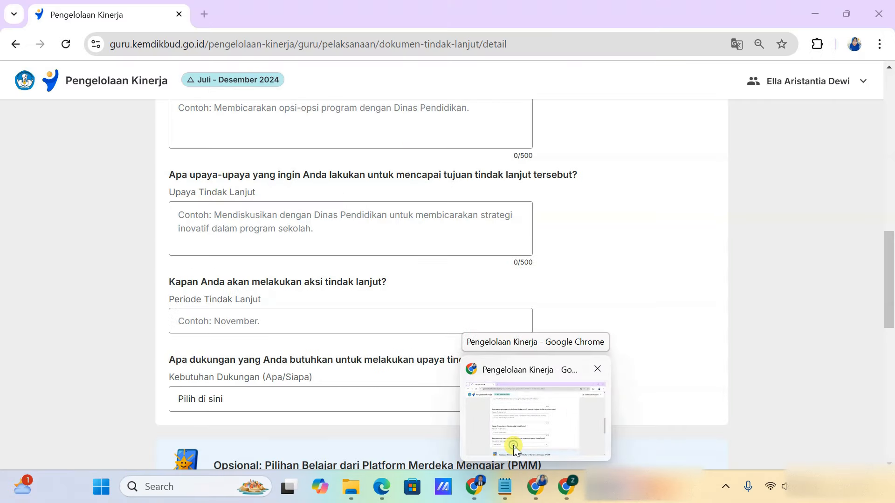
click(513, 446)
scroll(354, 273, up, 8)
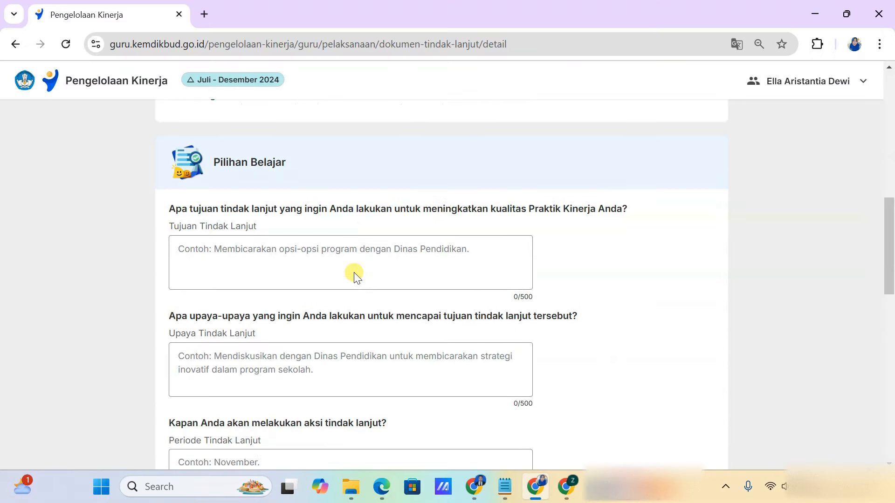
scroll(323, 289, up, 6)
click(279, 399)
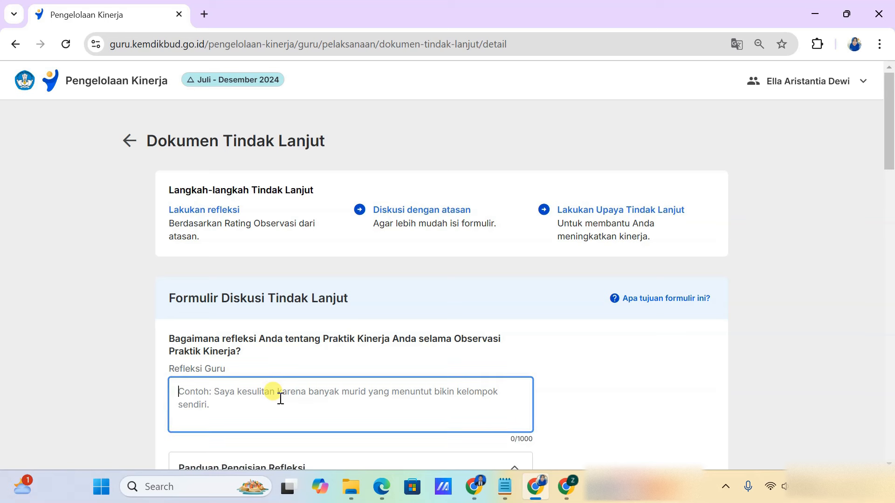
key(ctrl+v)
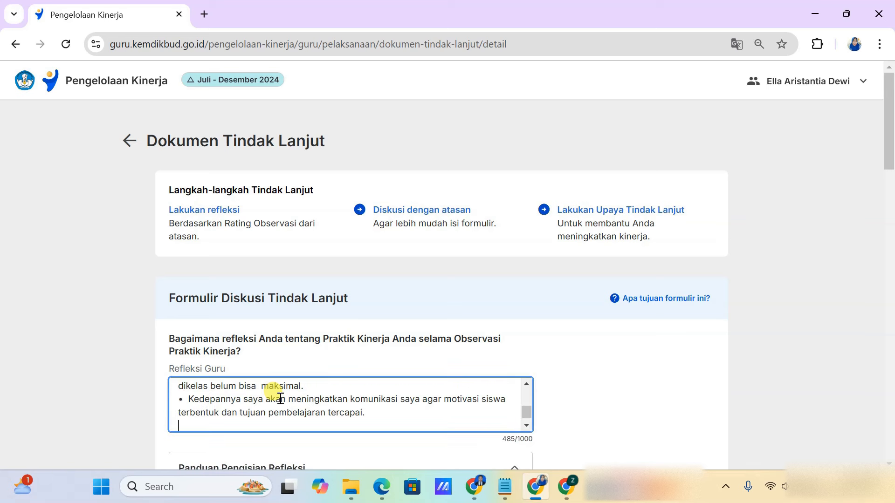
scroll(280, 399, up, 3)
- Copy the first two points answering "Apa tujuan tindak lanjut" in the Pilihan Belajar section of the Word document
scroll(191, 391, down, 5)
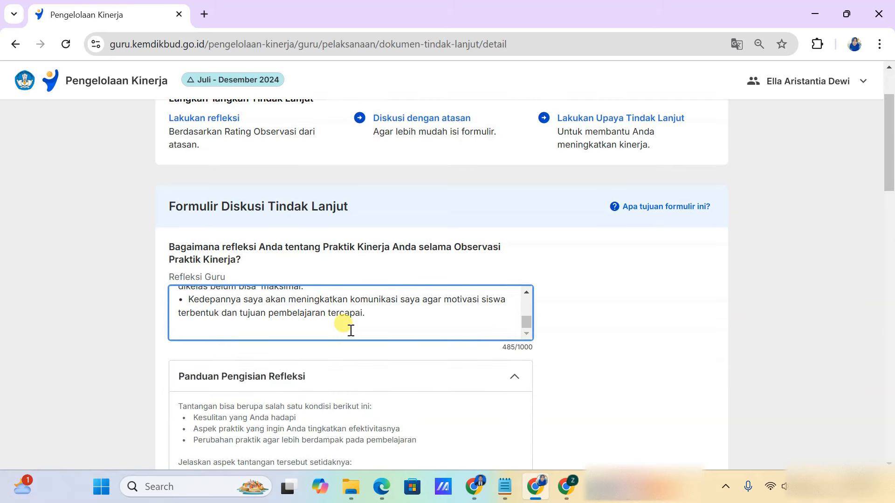
scroll(351, 332, down, 2)
scroll(350, 330, down, 5)
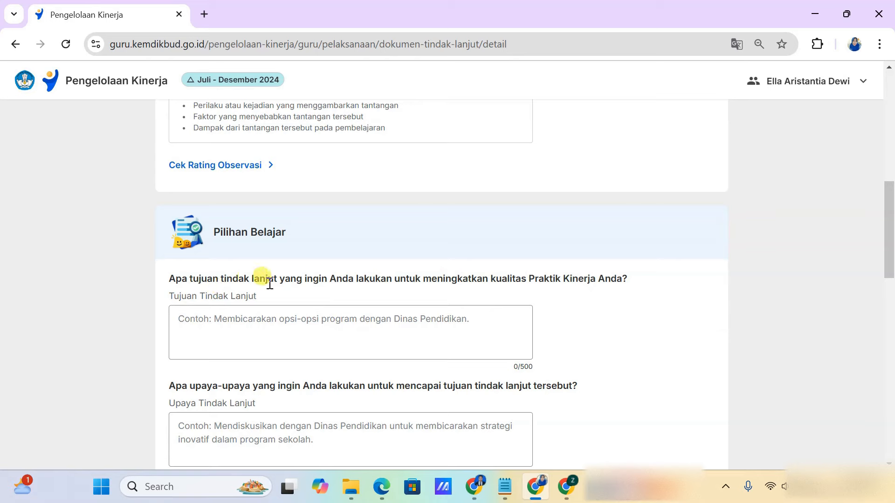
click(597, 486)
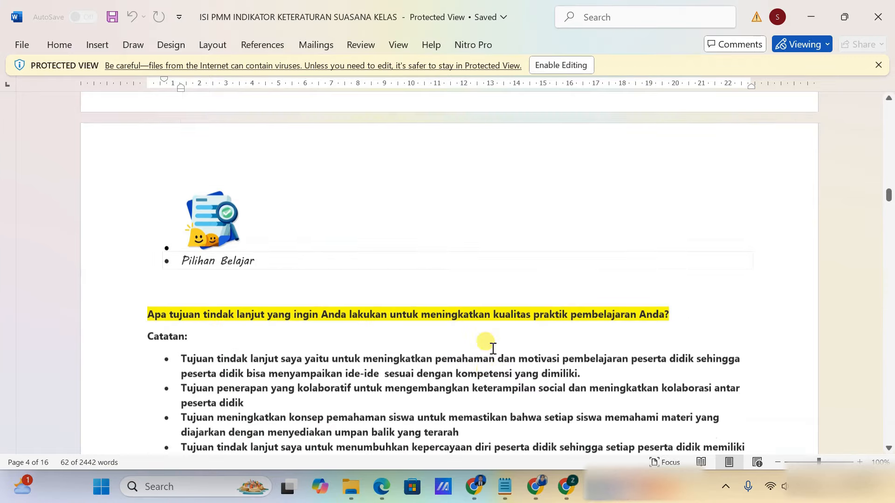
scroll(491, 346, down, 1)
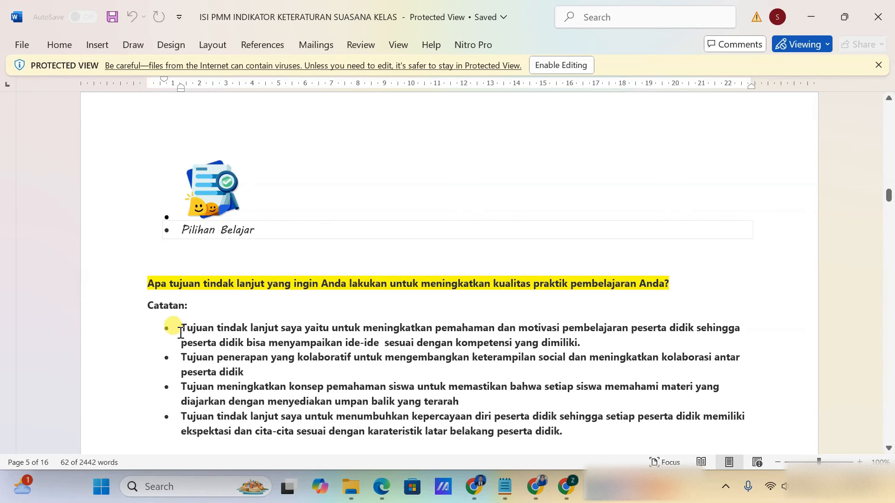
drag(183, 328, 342, 371)
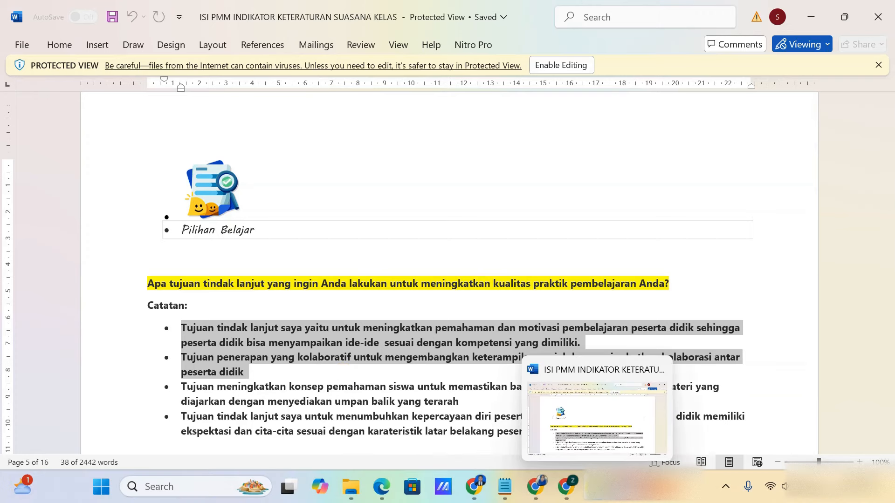
- Paste the two copied goals into the Tujuan Tindak Lanjut field of the teacher's form in Chrome and check the text
click(537, 487)
click(254, 320)
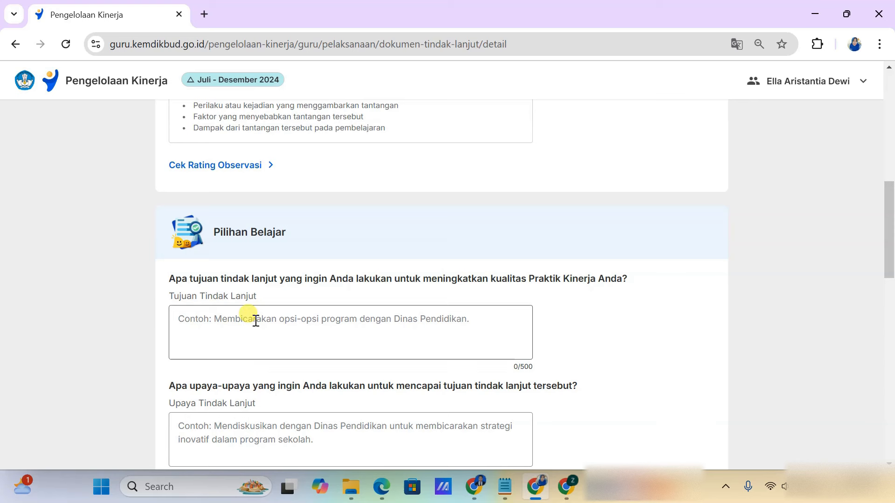
key(ctrl+v)
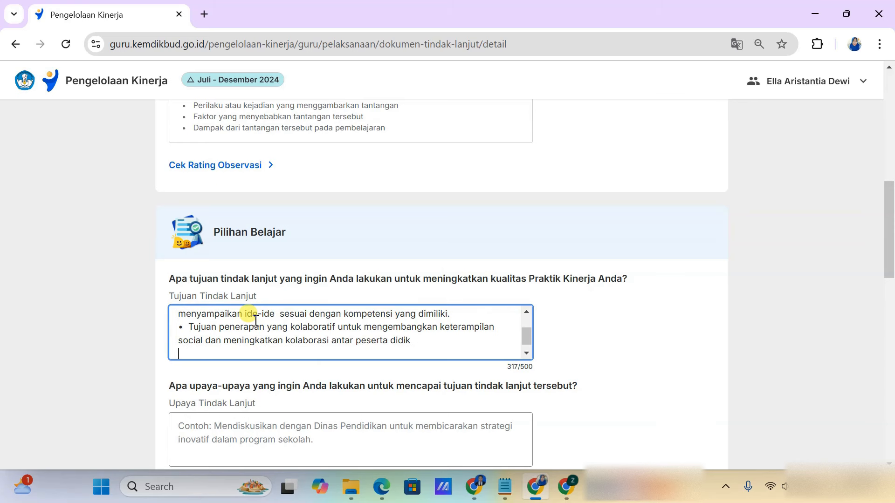
scroll(289, 319, up, 2)
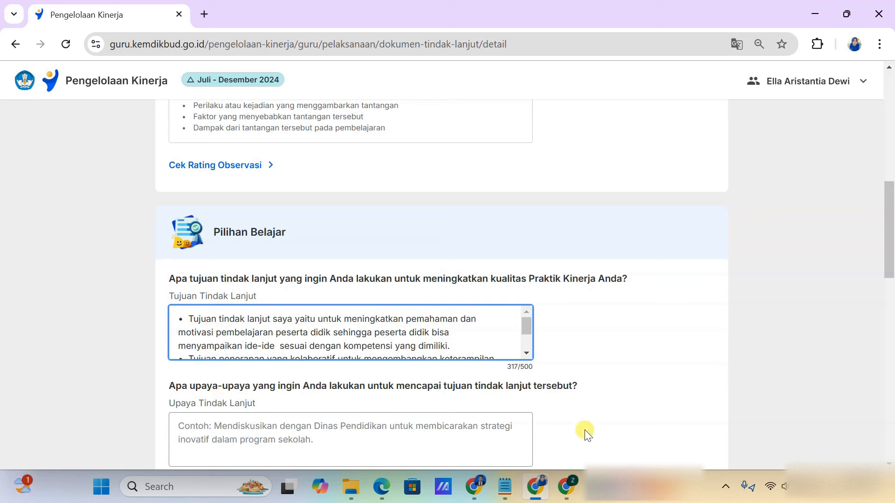
- Switch to the Word document and copy the four points answering "Apa upaya-upaya yang ingin Anda lakukan" in the Pilihan Belajar section
click(598, 487)
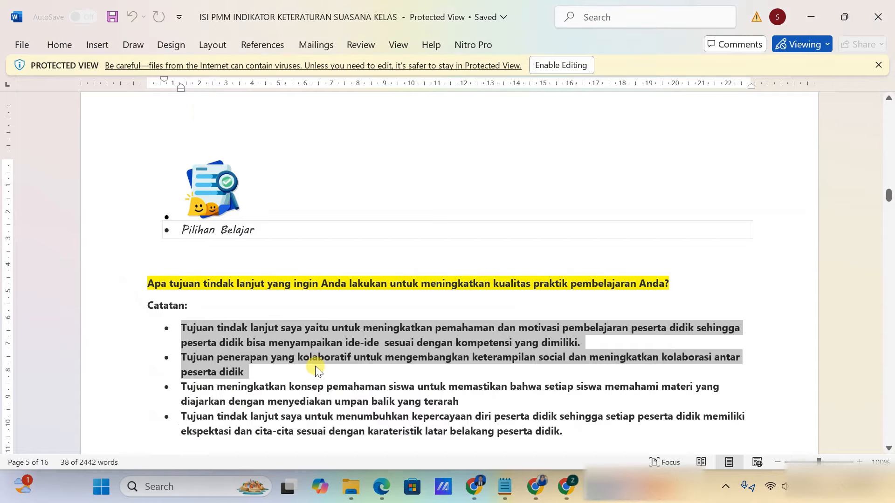
scroll(316, 366, down, 5)
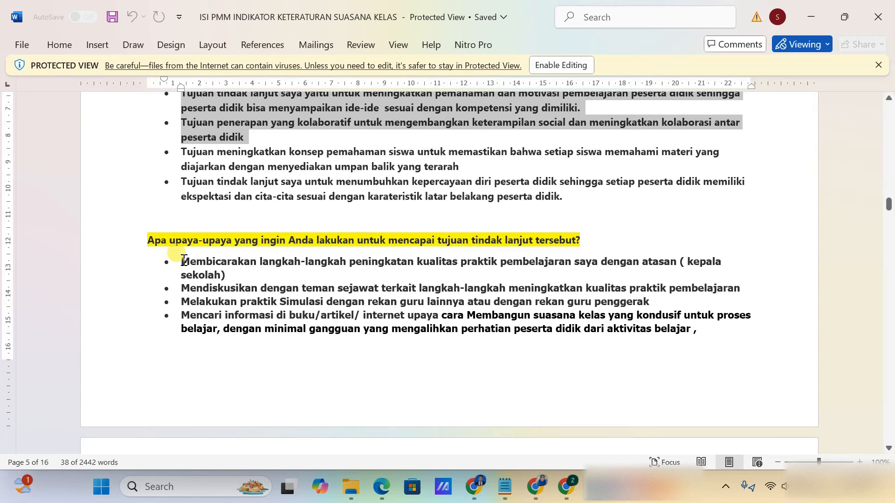
drag(182, 261, 677, 337)
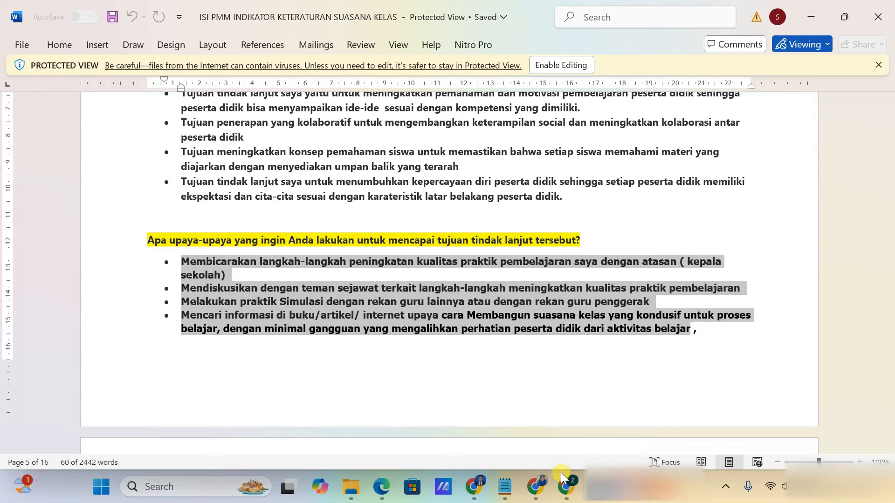
- Paste the copied efforts into Upaya Tindak Lanjut in the teacher's Chrome form and delete the cut-off ending "dari aktivitas b"
mouse_move(540, 492)
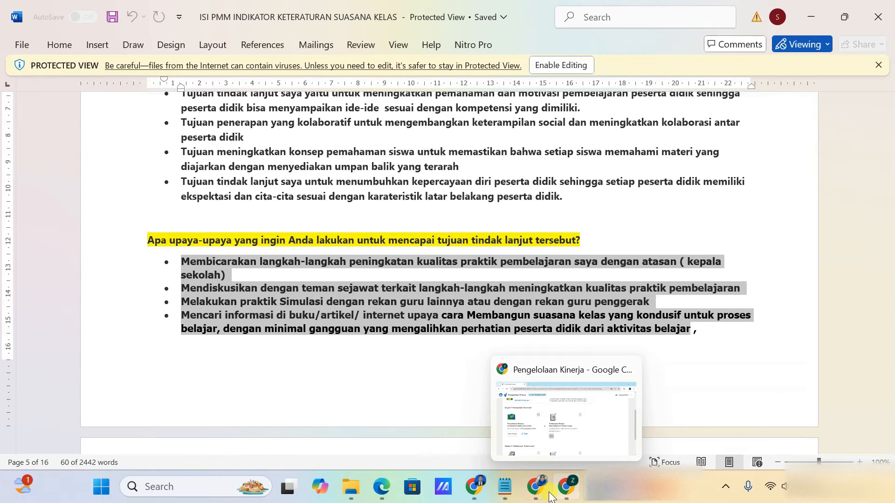
click(545, 497)
scroll(320, 362, down, 3)
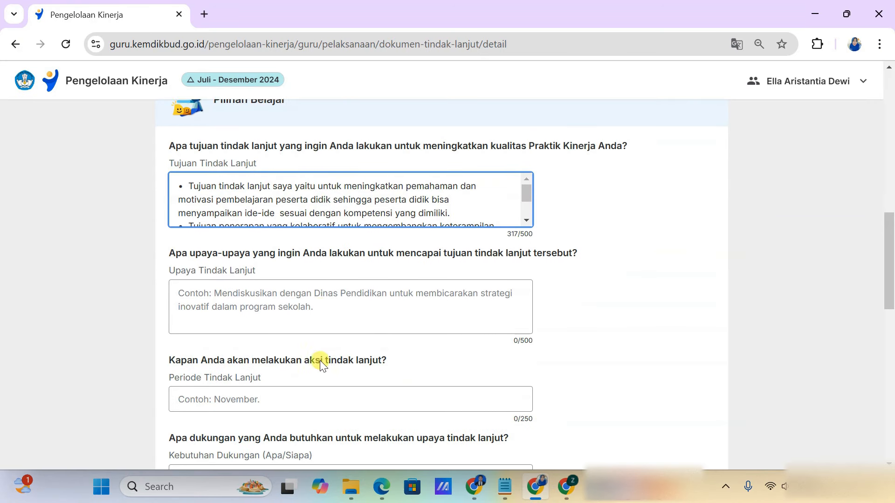
click(260, 300)
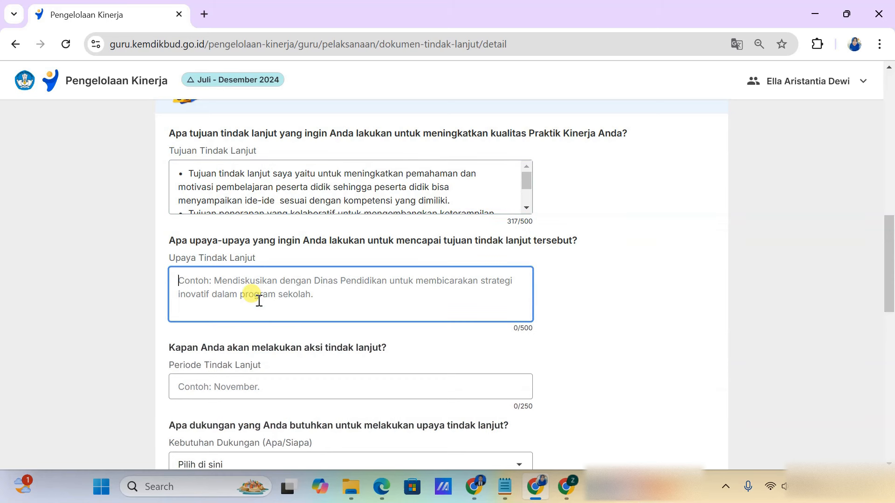
key(ctrl+v)
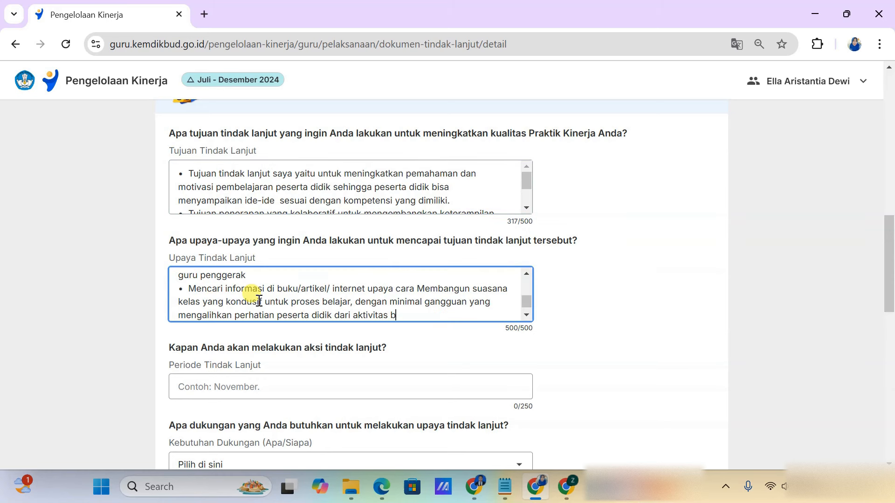
scroll(259, 301, down, 1)
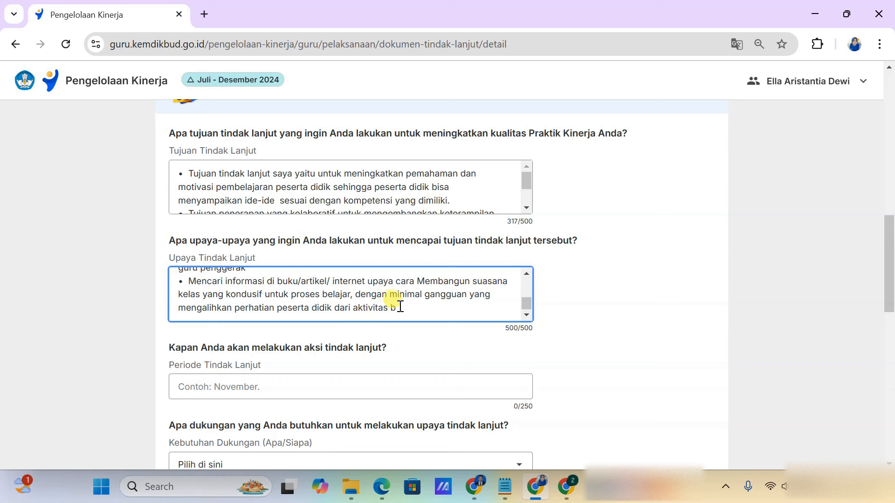
drag(401, 306, 337, 312)
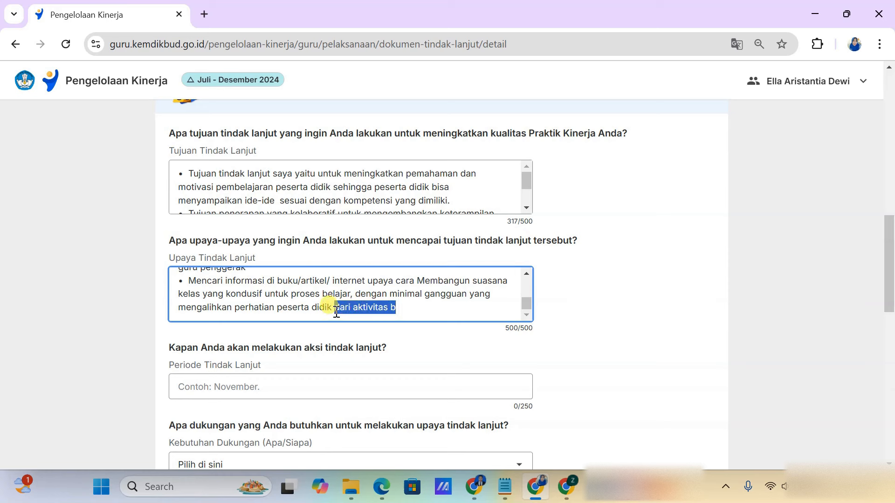
key(BackSpace)
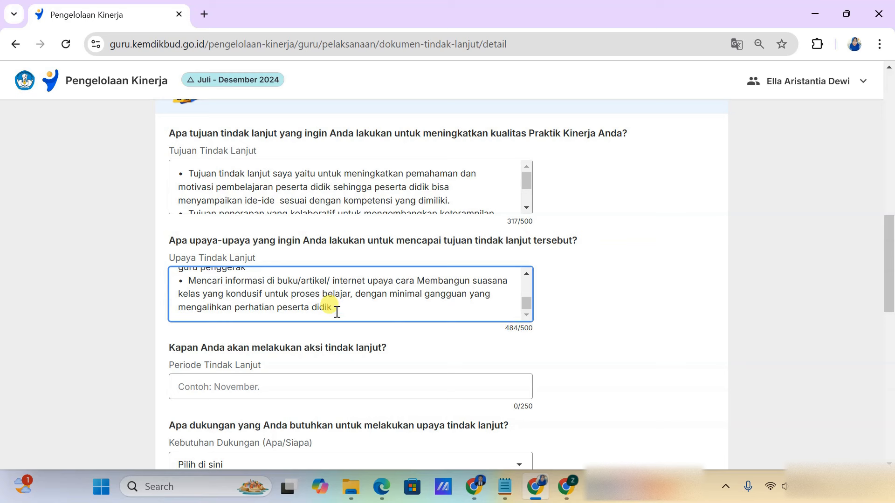
scroll(338, 308, up, 1)
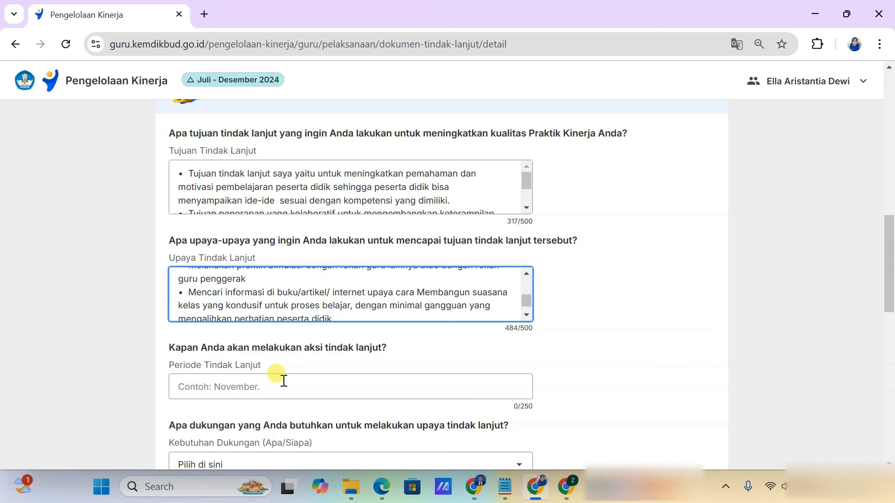
- Enter Oktober as the Periode Tindak Lanjut and choose "Sumber daya untuk melakukan kegiatan belajar/praktik" as the Kebutuhan Dukungan
click(387, 384)
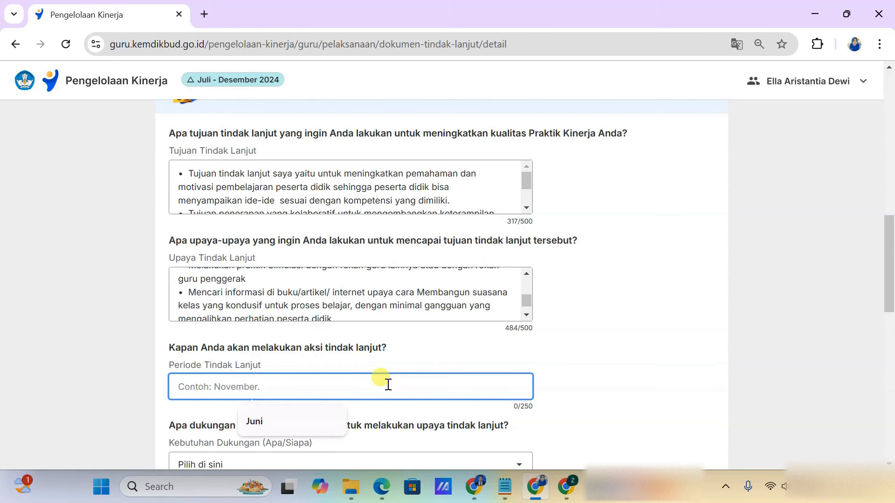
text(Oktober)
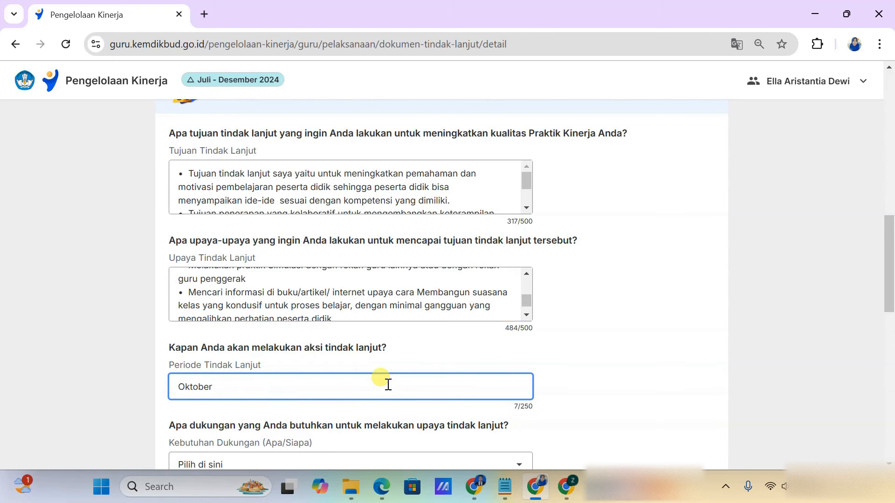
scroll(386, 382, down, 3)
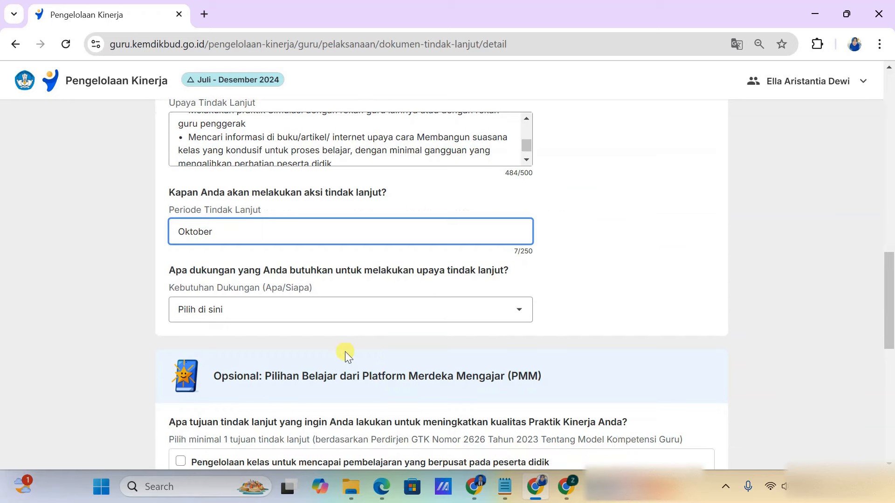
click(318, 321)
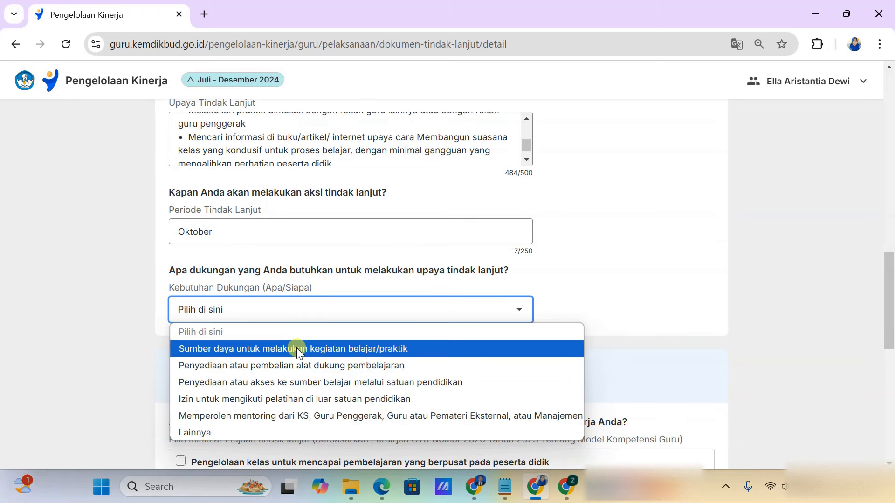
click(297, 348)
- Select the optional PMM goal "Pengelolaan kelas untuk mencapai pembelajaran yang berpusat pada peserta didik" with the module Persiapan Pembelajaran Berdiferensiasi
scroll(410, 335, down, 3)
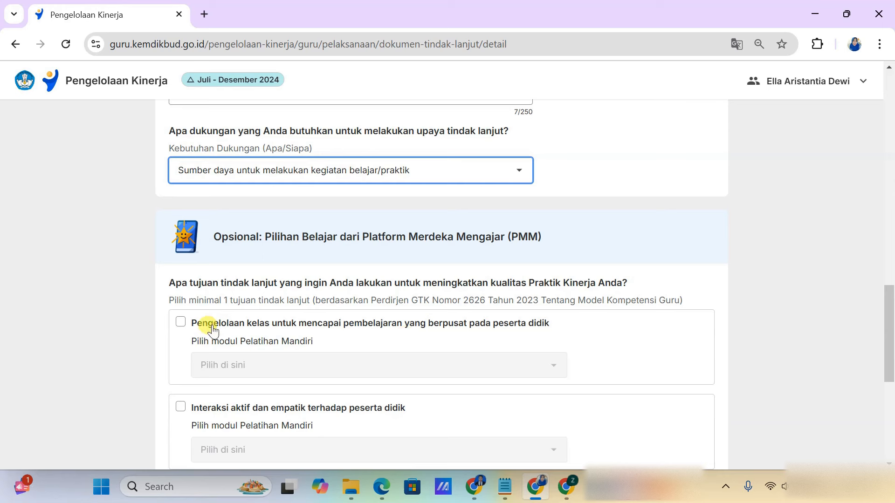
click(180, 323)
click(259, 367)
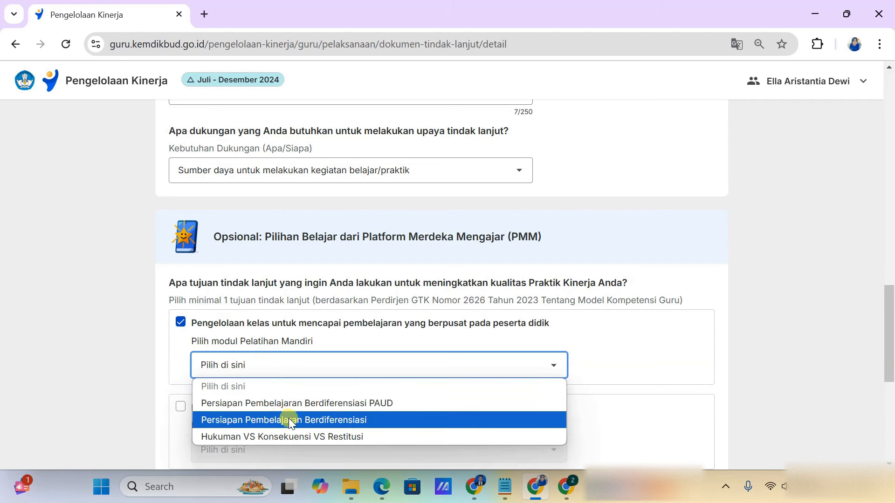
click(289, 420)
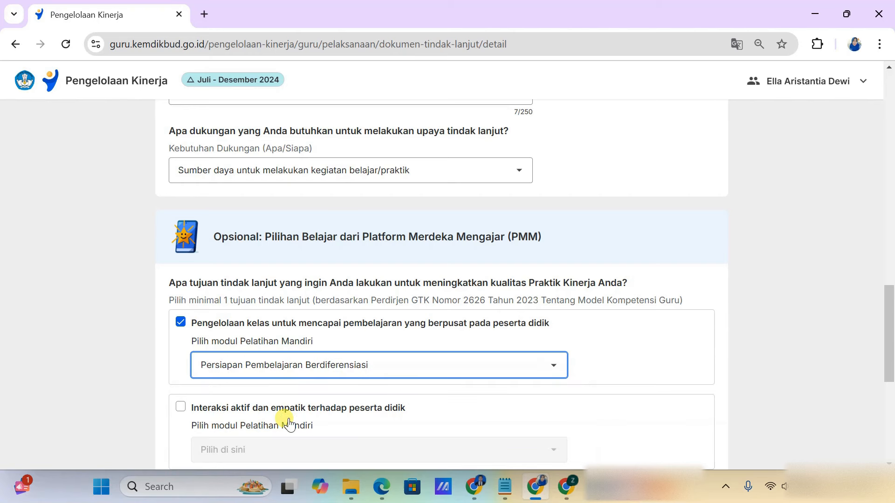
- In the optional PMM section, set the Periode Tindak Lanjut to Oktober and the support needed to "Sumber daya untuk melakukan kegiatan belajar/praktik"
scroll(289, 424, down, 1)
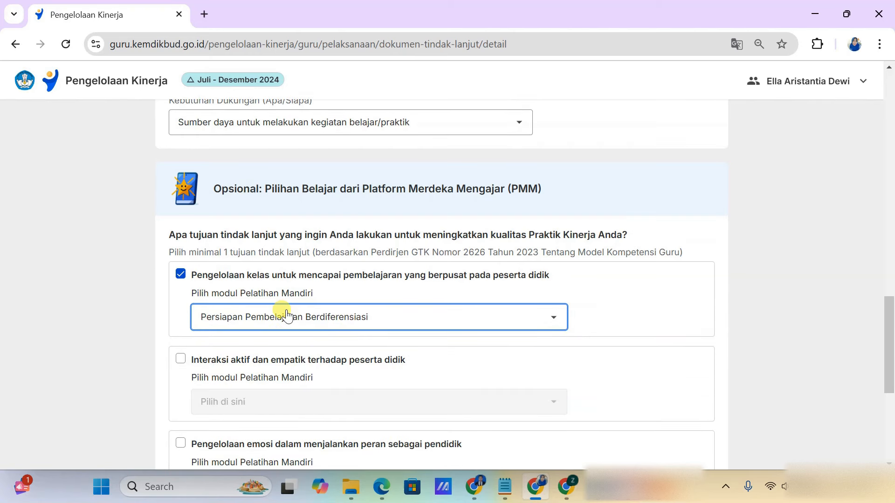
scroll(286, 317, down, 5)
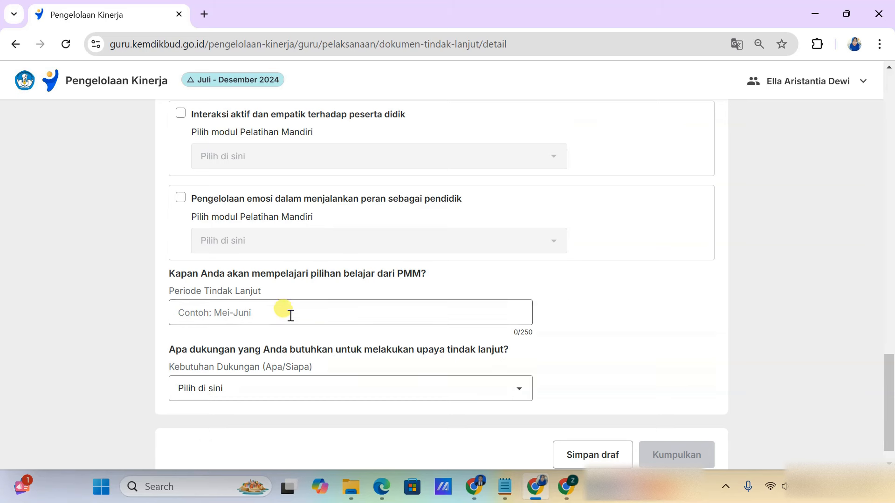
click(291, 316)
text(O)
key(BackSpace)
text(Oktober)
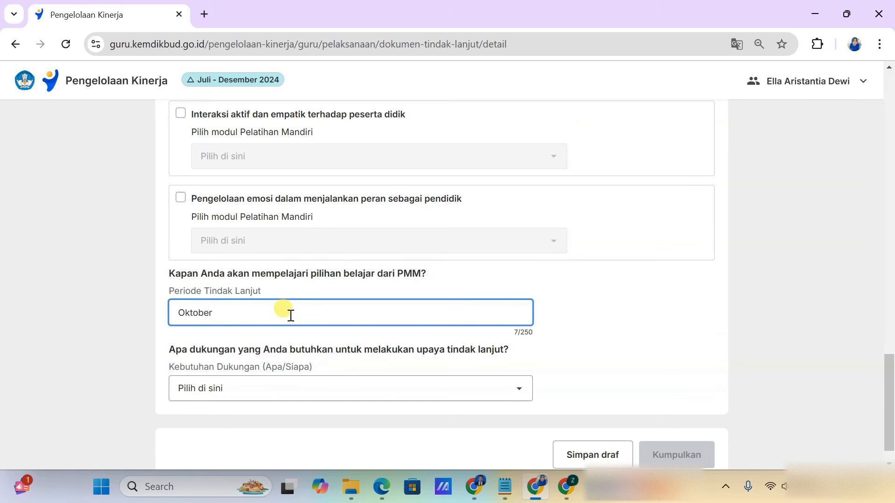
click(302, 396)
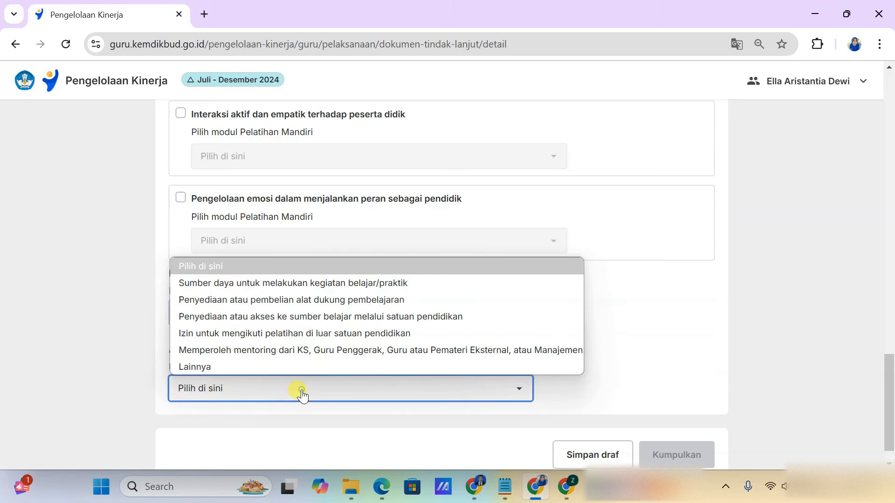
click(247, 278)
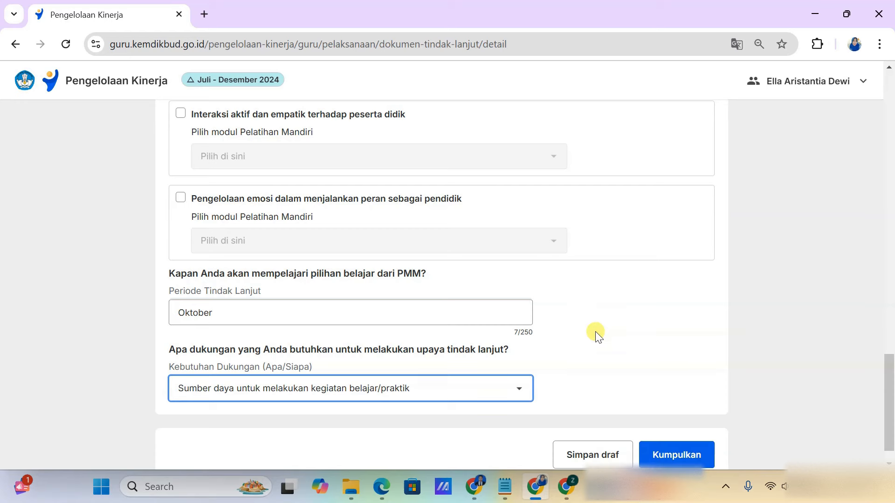
- Check the completed Formulir Diskusi Tindak Lanjut, then submit the document and confirm the submission
scroll(596, 335, up, 10)
scroll(597, 335, up, 15)
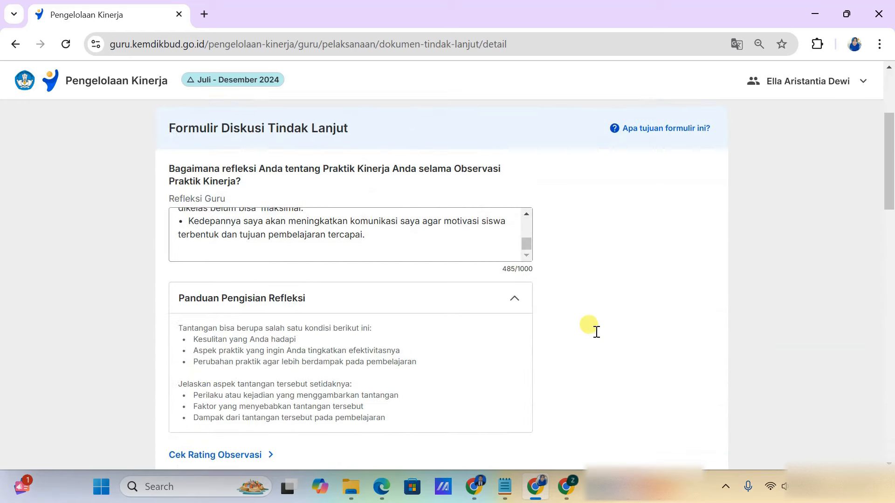
scroll(598, 336, down, 20)
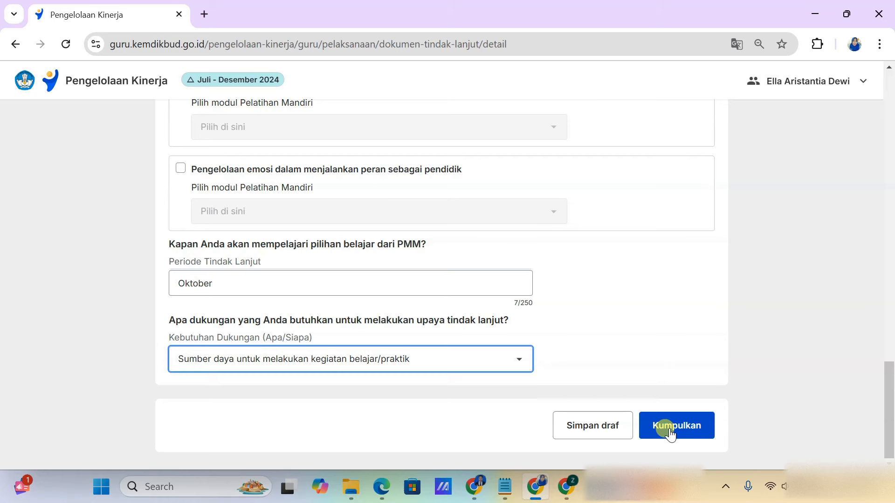
click(671, 432)
click(309, 291)
click(401, 332)
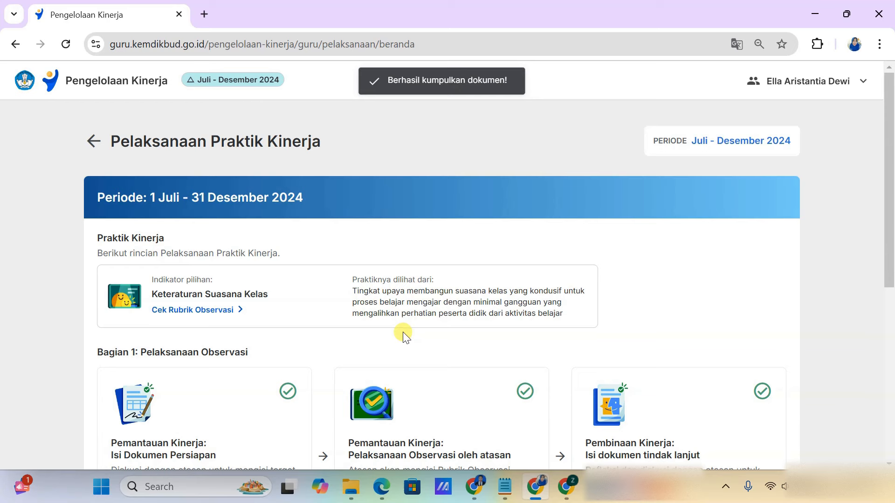
- Check the status of the Bagian 1 and Bagian 2 stages on the teacher's Pelaksanaan Praktik Kinerja page
scroll(404, 334, down, 3)
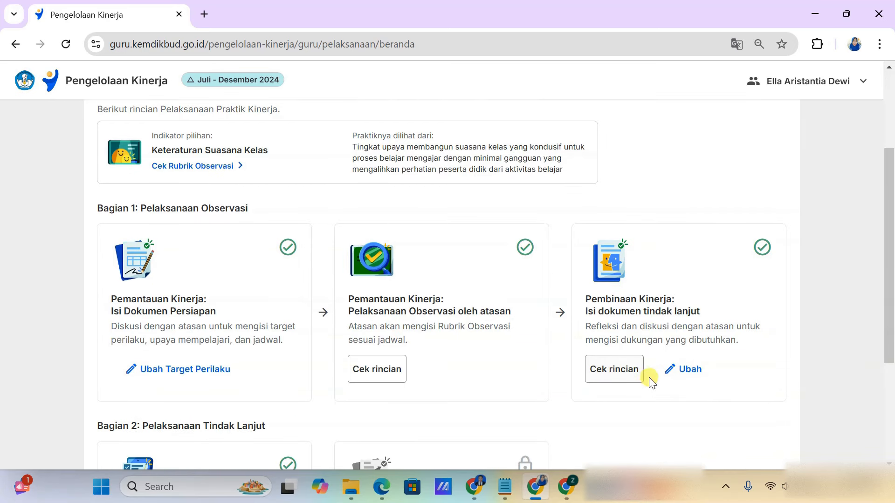
scroll(640, 387, down, 1)
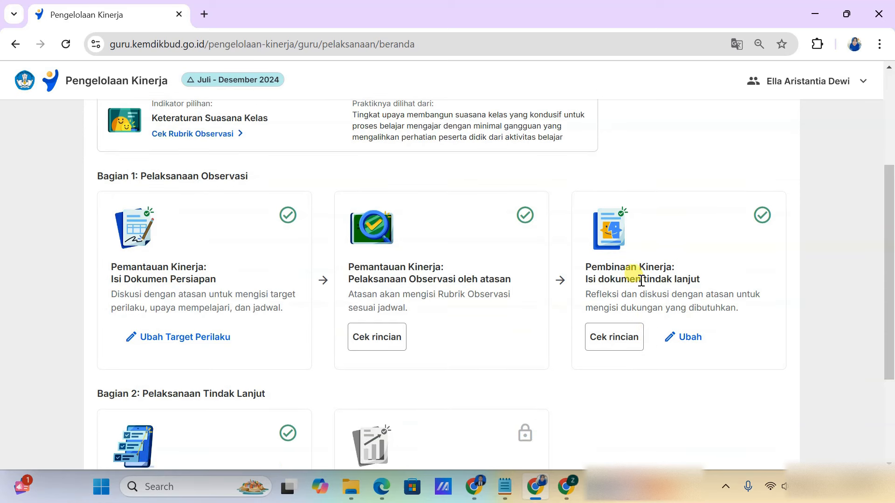
scroll(650, 326, down, 4)
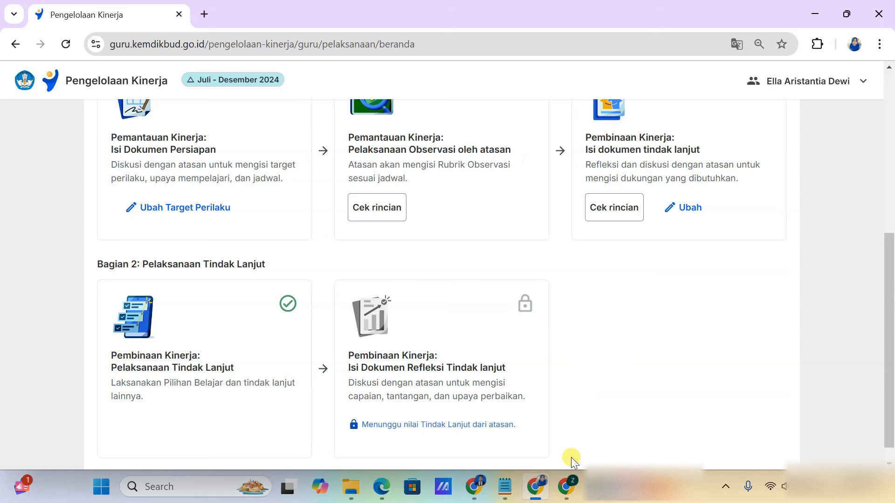
- Switch via the principal's Chrome window to the Notepad outline and highlight point 4, "ATASAN MENILAI DOKUMEN TINDAK LANJUT GURU"
click(572, 487)
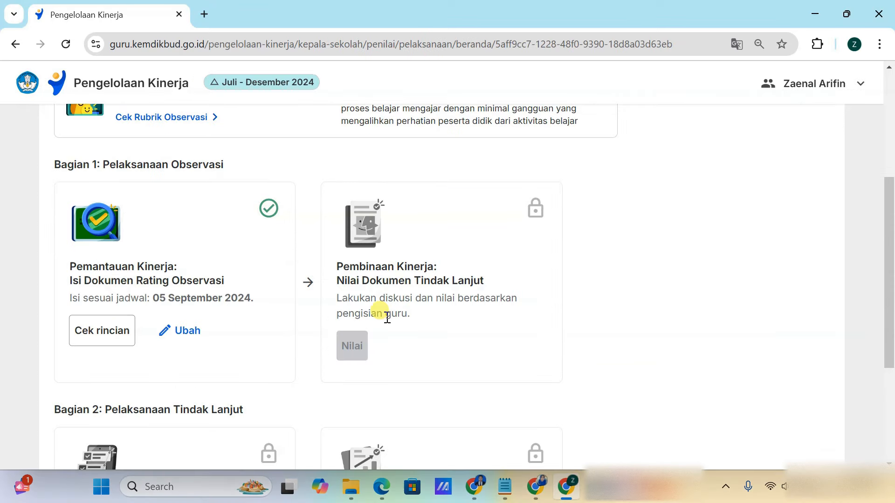
click(510, 497)
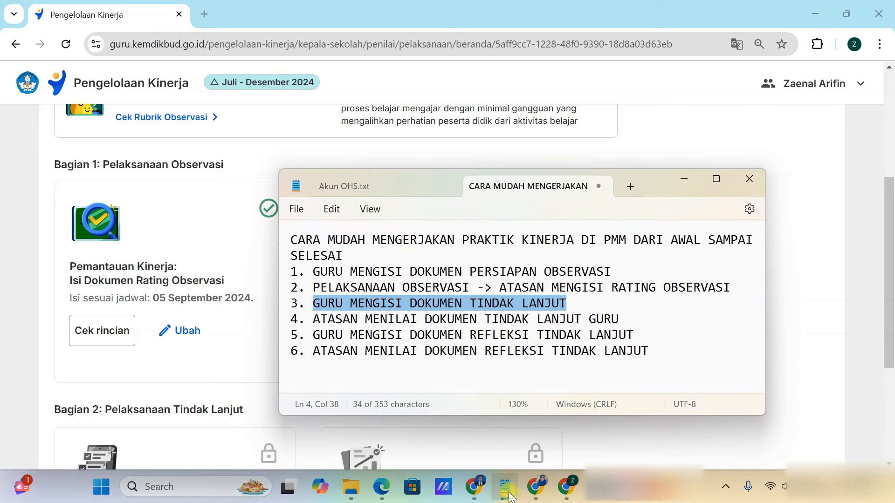
drag(313, 319, 624, 323)
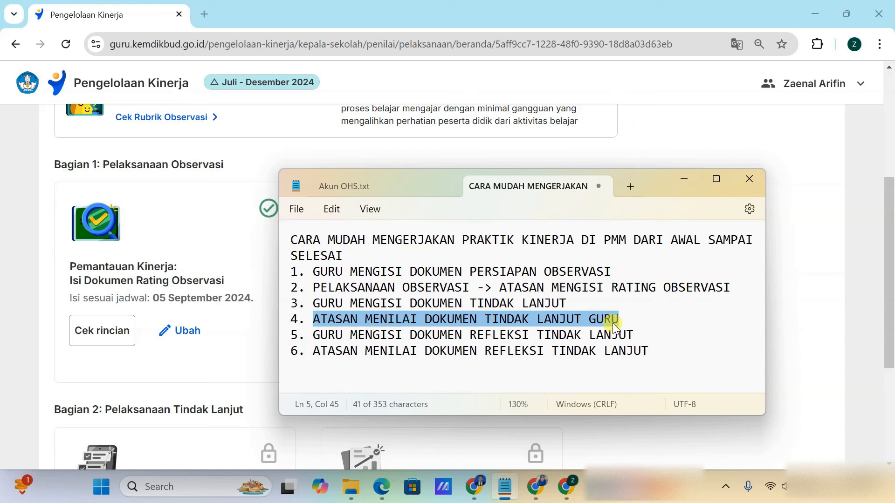
- Return to the principal's Chrome window and examine the Penilaian Praktik Kinerja page down to the Nilai Dokumen Tindak Lanjut stage
click(667, 134)
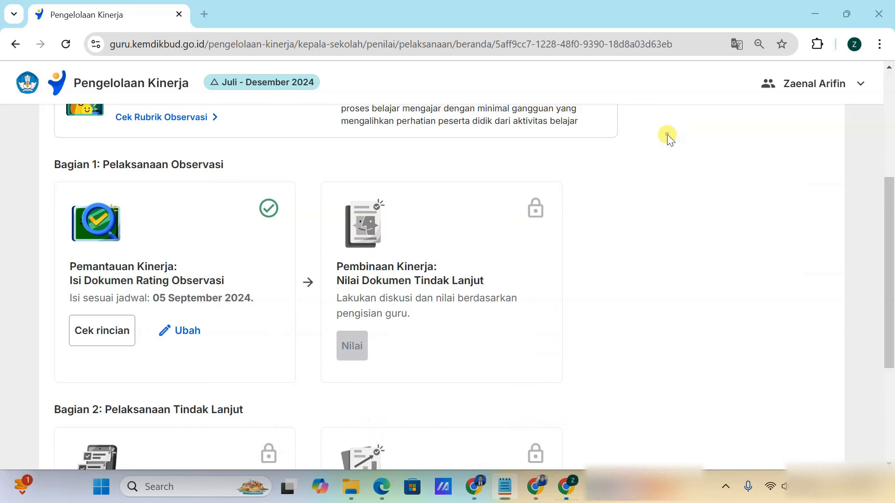
scroll(759, 227, up, 5)
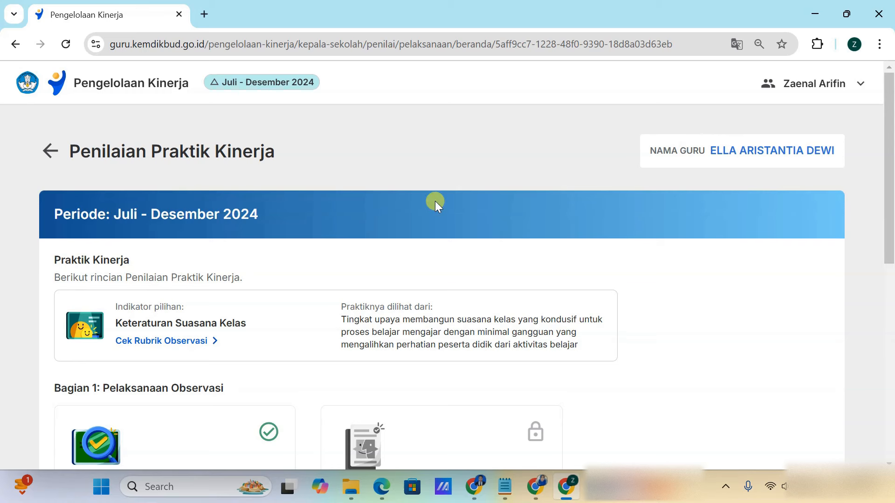
scroll(480, 231, down, 2)
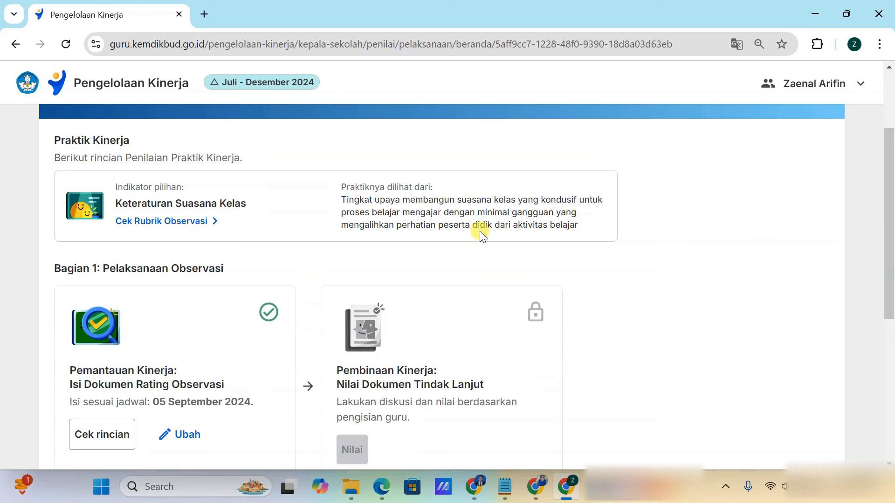
- Return to the Penilaian Kinerja start page for the principal and open the teacher assessment list of SD 1 JEKULO
scroll(480, 231, up, 2)
click(44, 150)
click(47, 148)
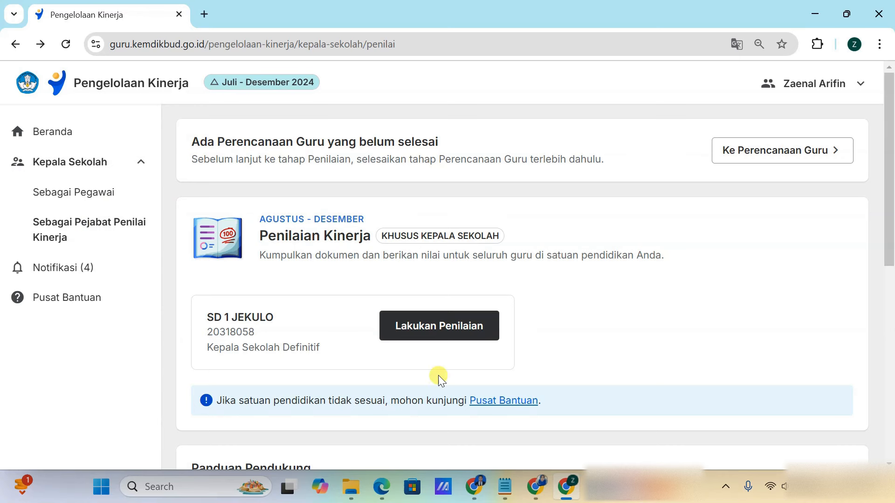
click(456, 337)
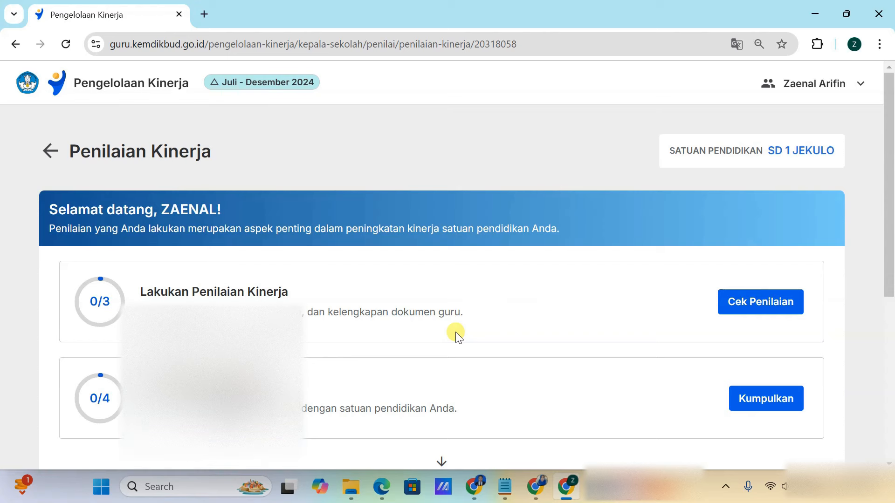
click(755, 303)
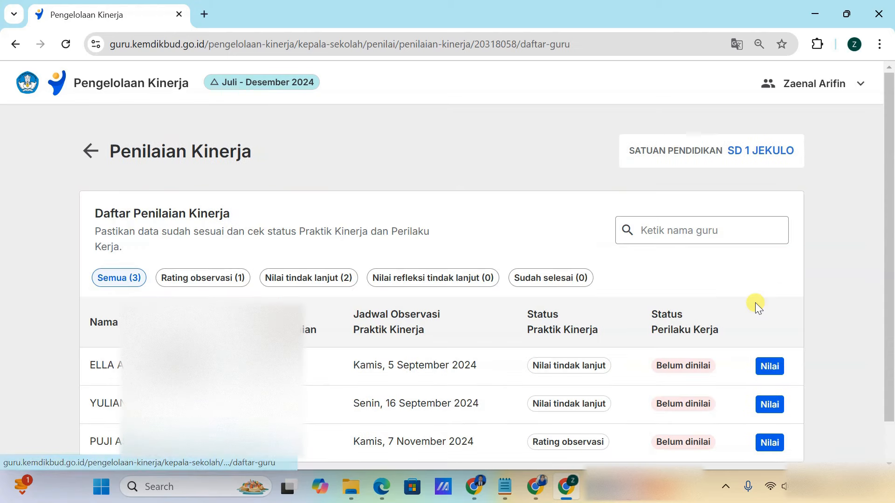
- Open the Praktik Kinerja assessment of the teacher observed on 5 September 2024 and start assessing the Dokumen Tindak Lanjut
scroll(695, 359, down, 1)
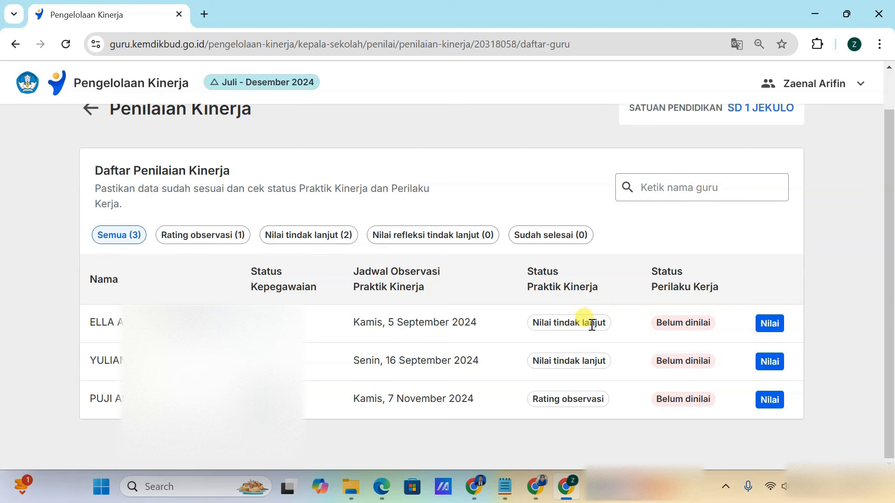
click(770, 324)
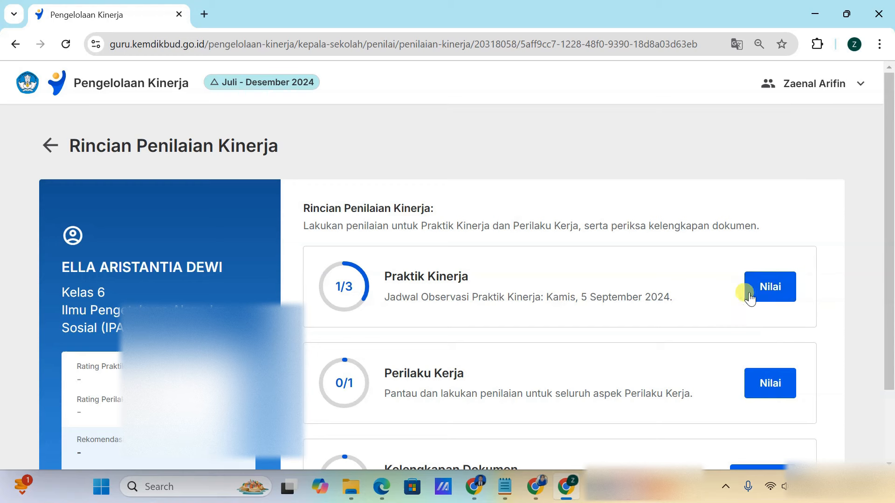
click(750, 299)
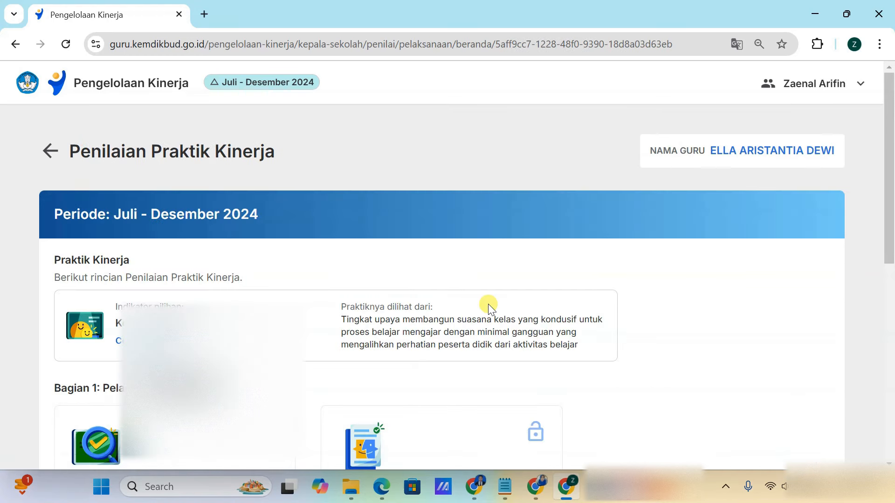
scroll(488, 304, down, 3)
scroll(420, 317, down, 2)
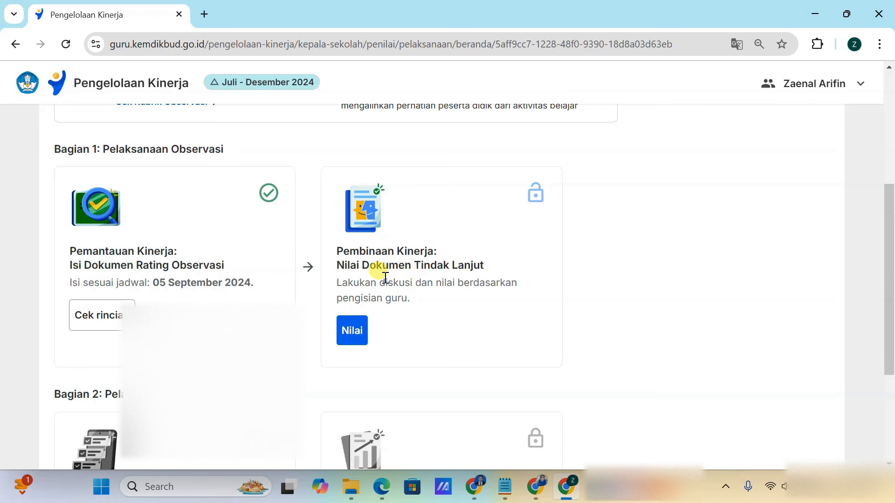
click(354, 332)
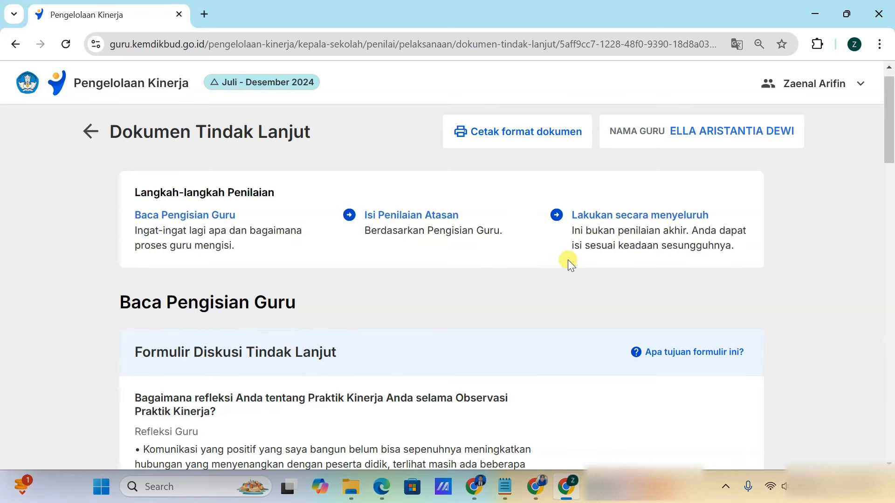
- Read the teacher's Formulir Diskusi Tindak Lanjut and Pilihan Belajar answers down to the Isi Penilaian Atasan section
scroll(611, 301, down, 3)
scroll(611, 300, down, 2)
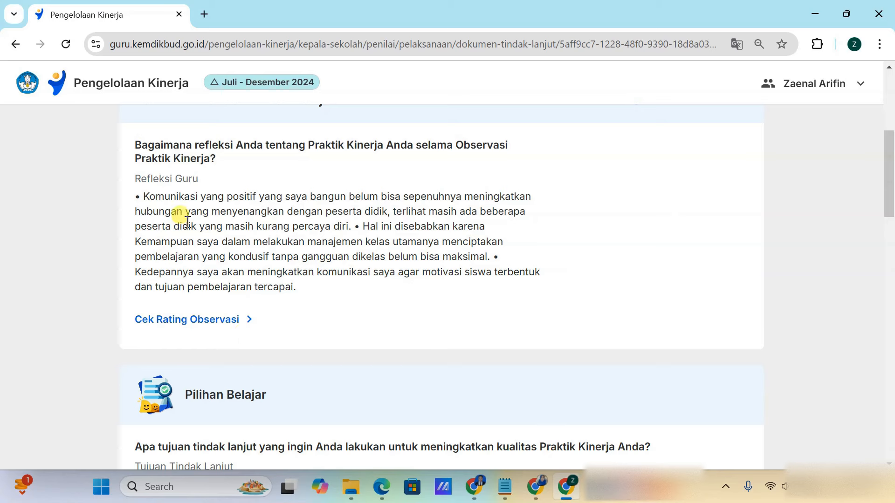
scroll(250, 270, down, 4)
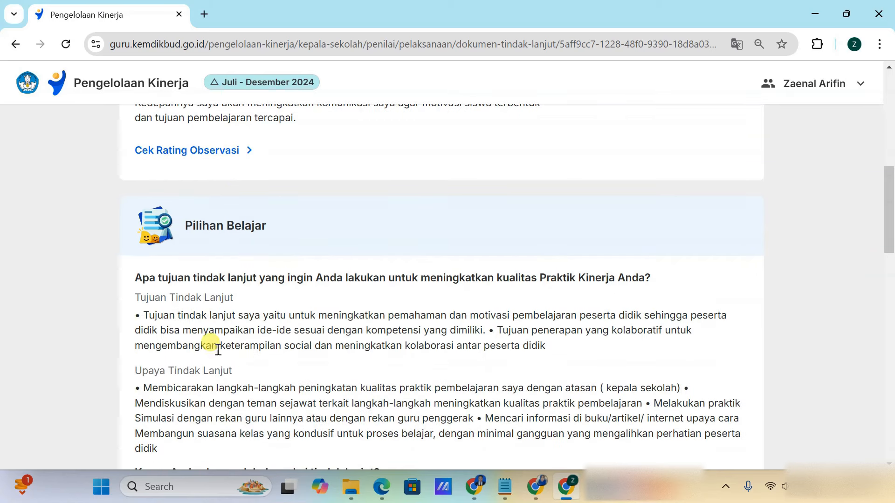
scroll(236, 400, down, 3)
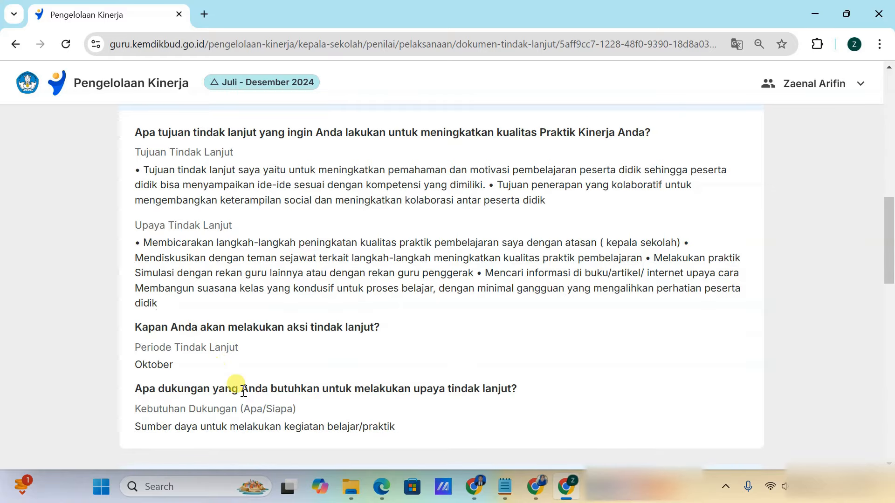
scroll(239, 390, down, 9)
scroll(243, 390, down, 1)
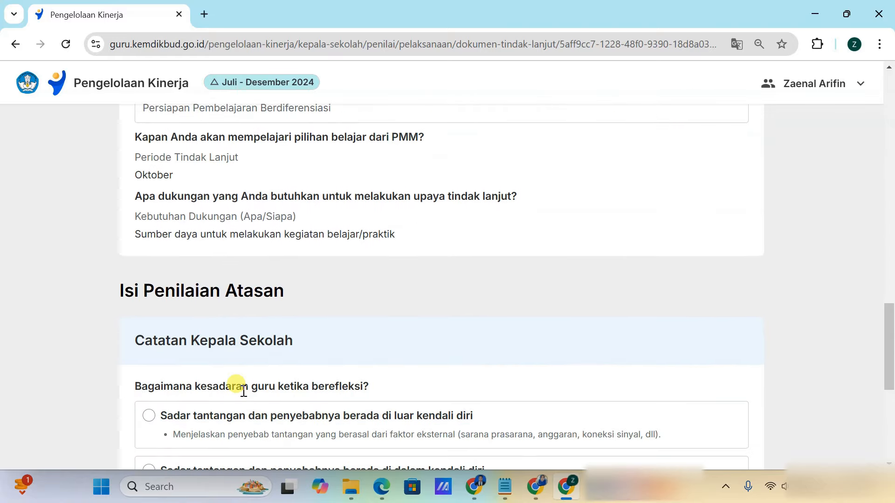
- Rate the teacher's reflection awareness as "Sadar tantangan dan penyebabnya berada di dalam kendali diri"
scroll(243, 391, down, 2)
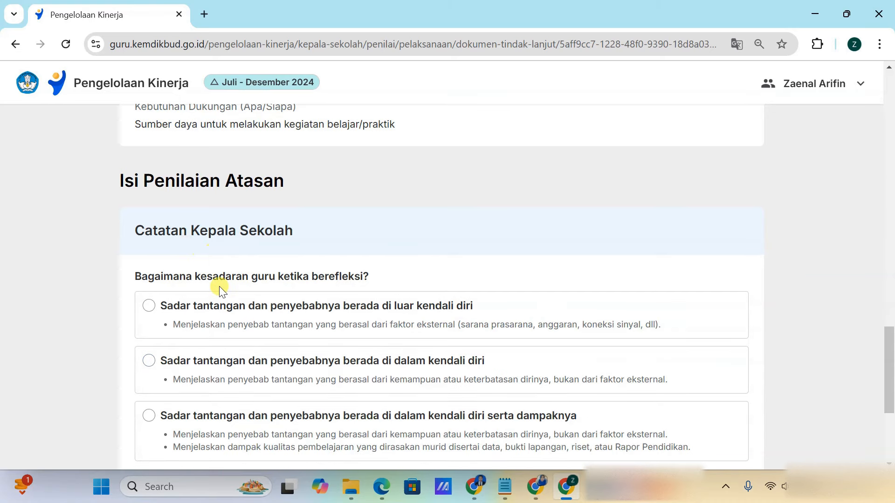
scroll(220, 208, down, 1)
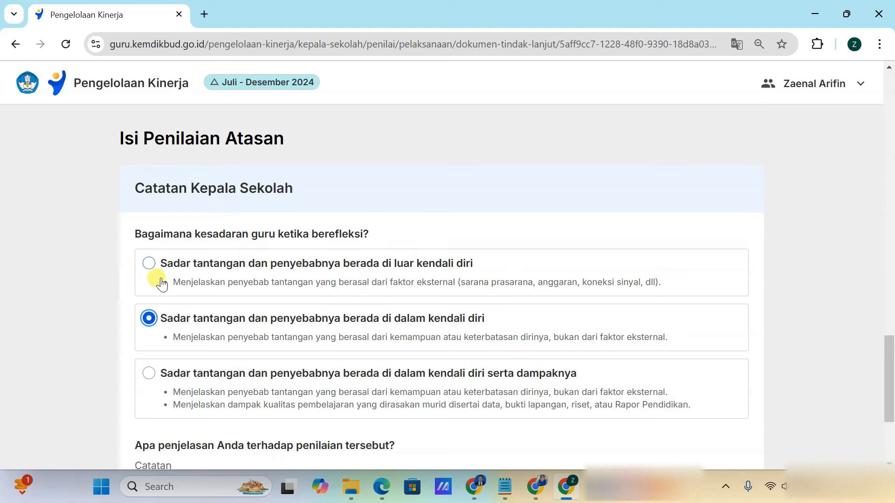
scroll(243, 391, down, 3)
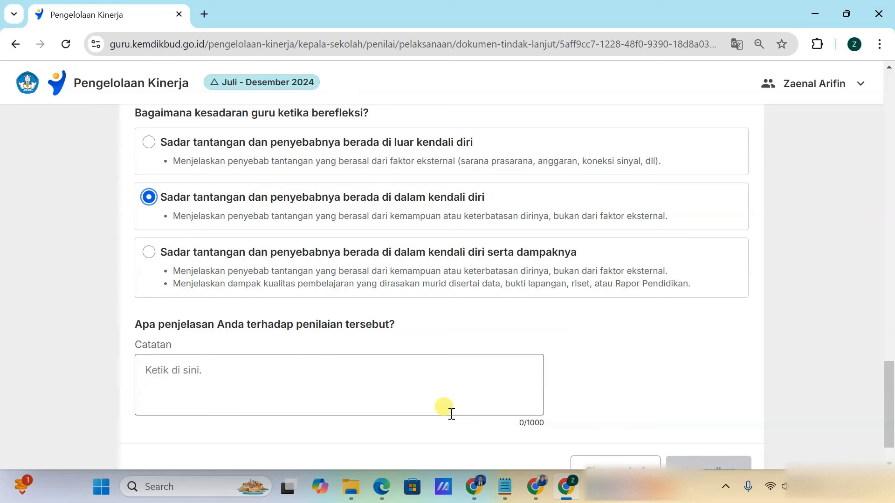
- Copy point 1 under CATATAN from the Word document and paste it into the principal's Catatan field in Chrome
click(598, 492)
scroll(361, 335, down, 10)
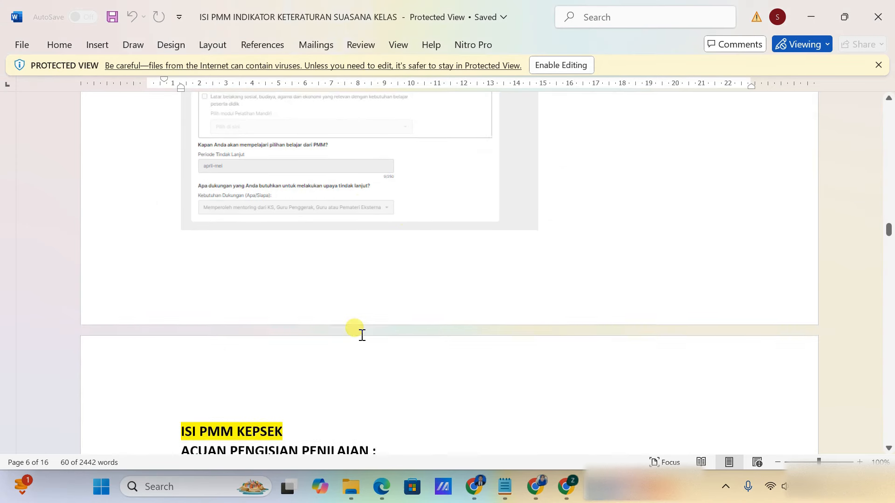
scroll(361, 334, down, 15)
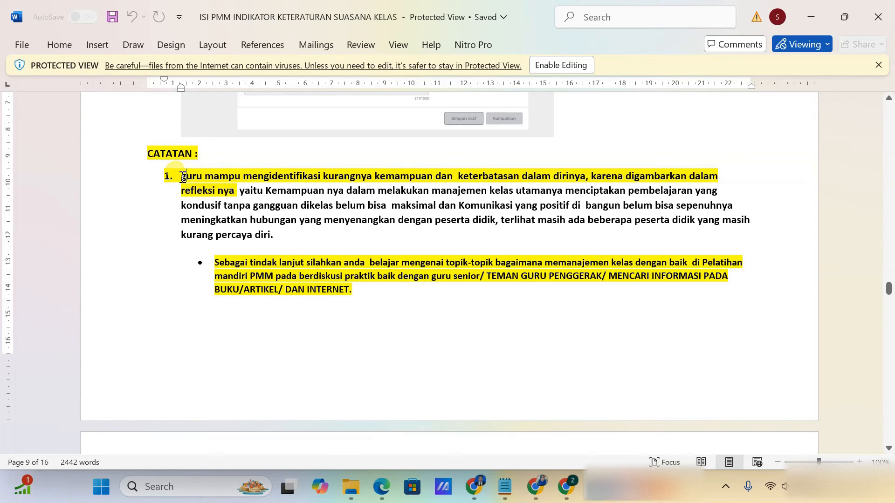
drag(183, 177, 277, 239)
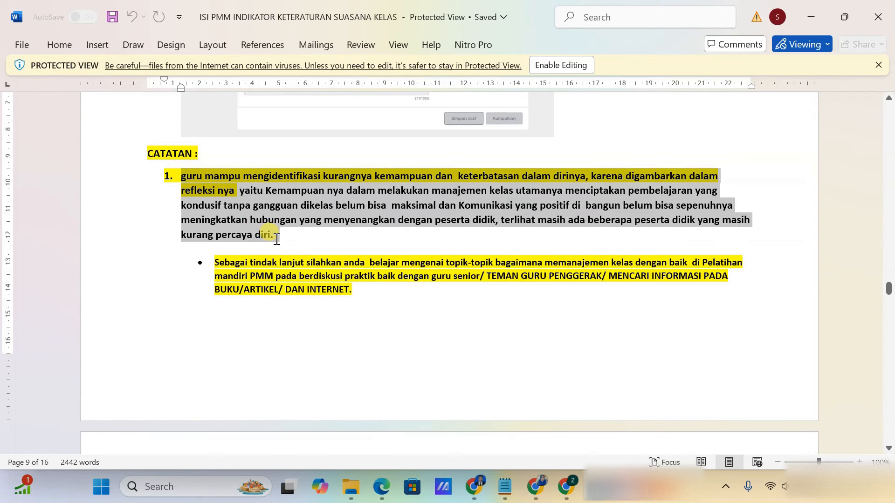
right_click(254, 215)
click(288, 203)
scroll(373, 203, down, 5)
scroll(530, 250, up, 1)
scroll(512, 242, down, 6)
scroll(510, 242, up, 3)
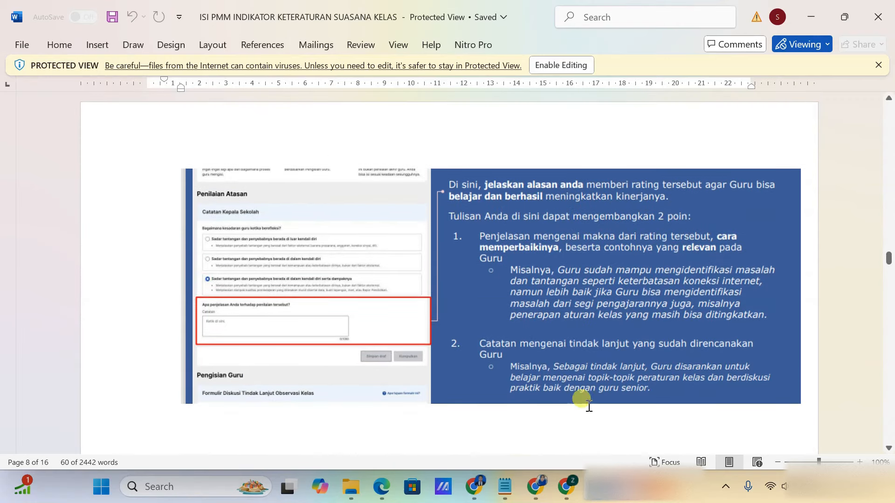
click(567, 487)
key(ctrl+v)
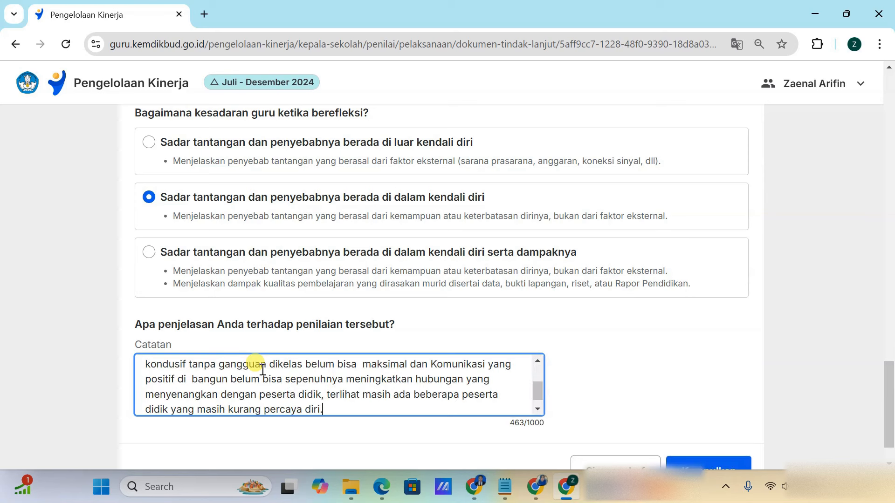
- Remove the leading "1." from the pasted Catatan text and capitalise its first word as "Guru"
scroll(259, 370, up, 3)
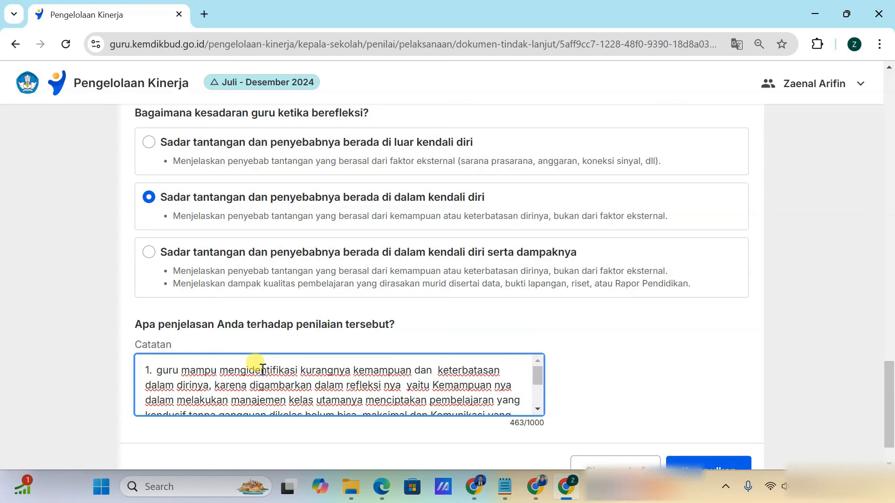
click(158, 373)
key(BackSpace)
key(BackSpace)
key(BackSpace)
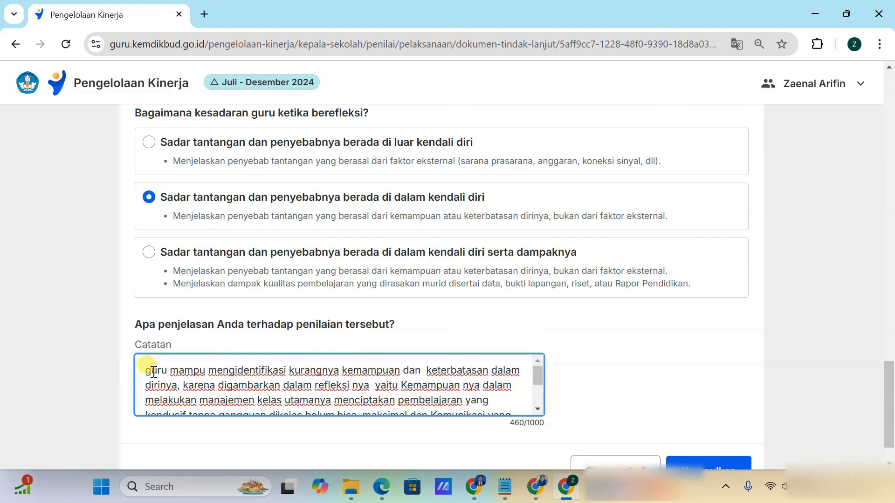
key(Delete)
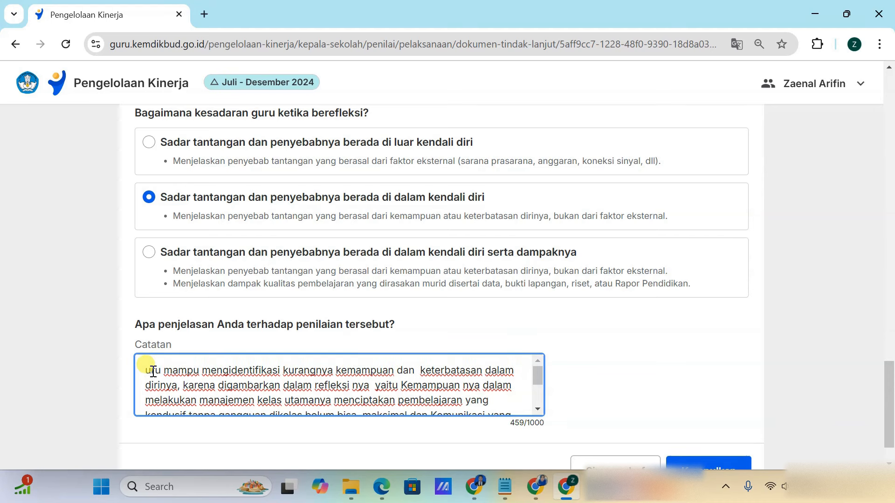
text(G)
- Check the completed Catatan, then save the assessment as a draft and exit
scroll(233, 368, down, 5)
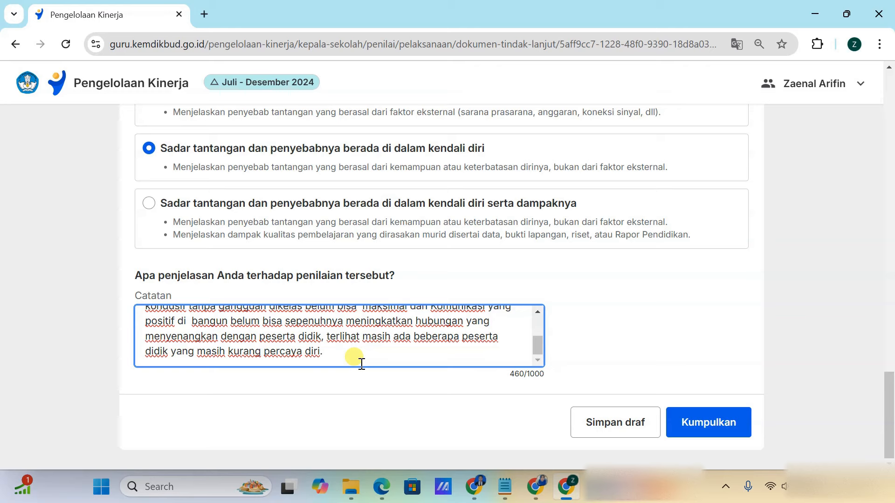
scroll(421, 293, up, 10)
scroll(421, 292, down, 12)
click(613, 431)
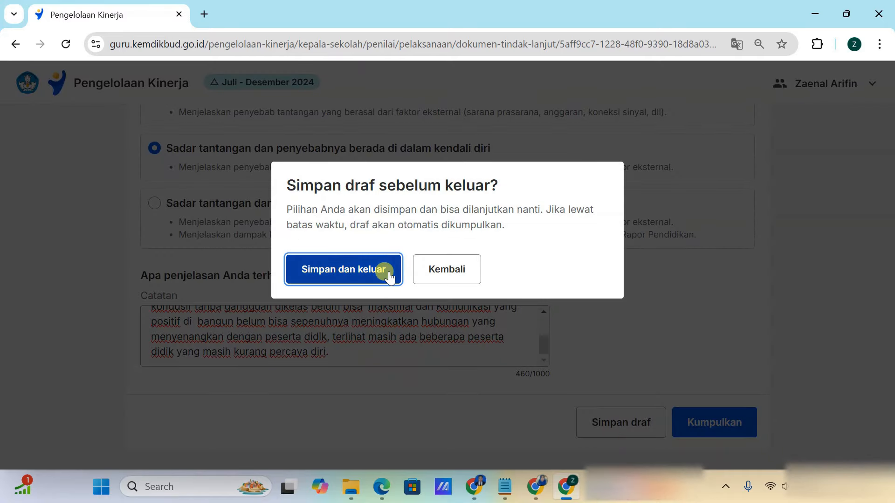
click(389, 272)
- Reopen the drafted Dokumen Tindak Lanjut assessment, submit it and confirm the chosen rating
scroll(396, 317, down, 6)
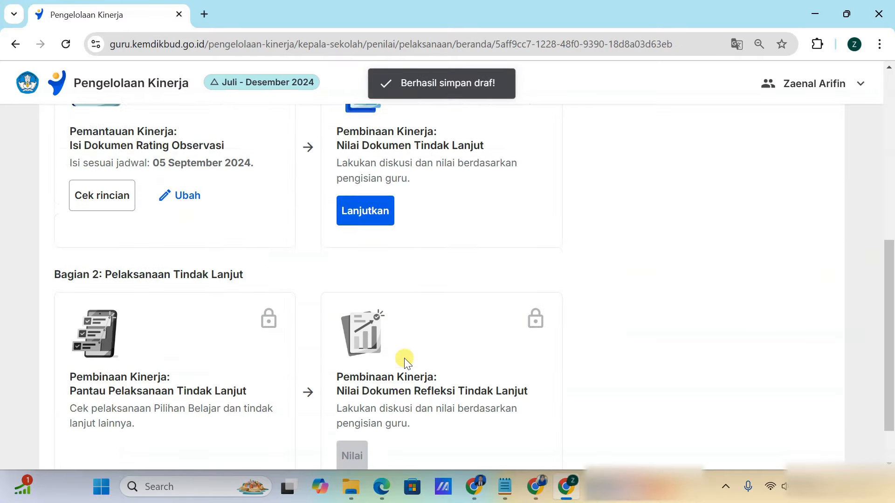
scroll(406, 359, down, 1)
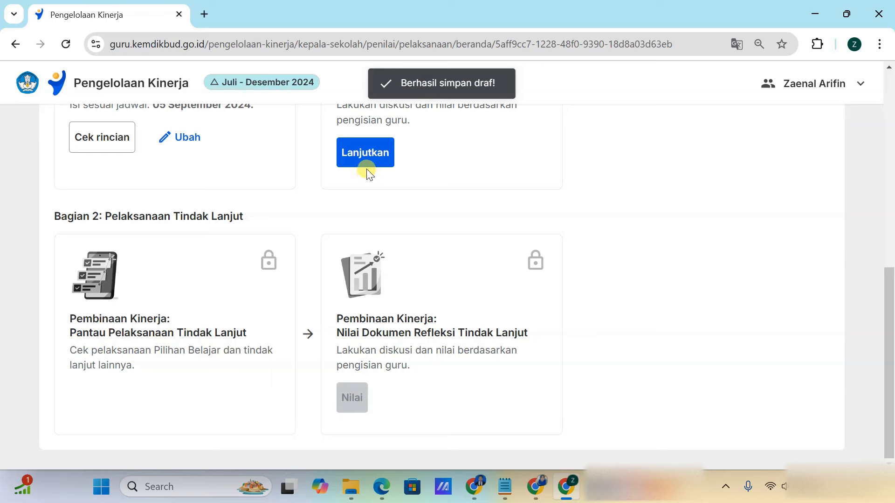
click(376, 151)
scroll(653, 357, down, 20)
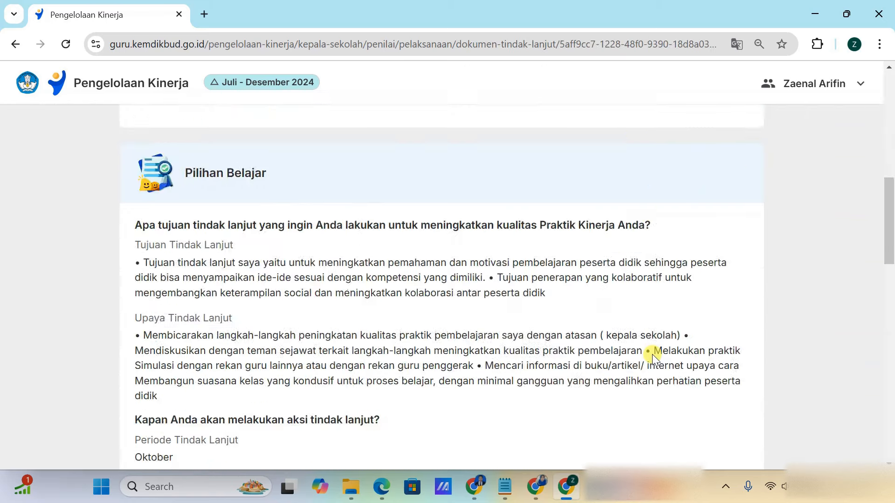
scroll(652, 356, down, 1)
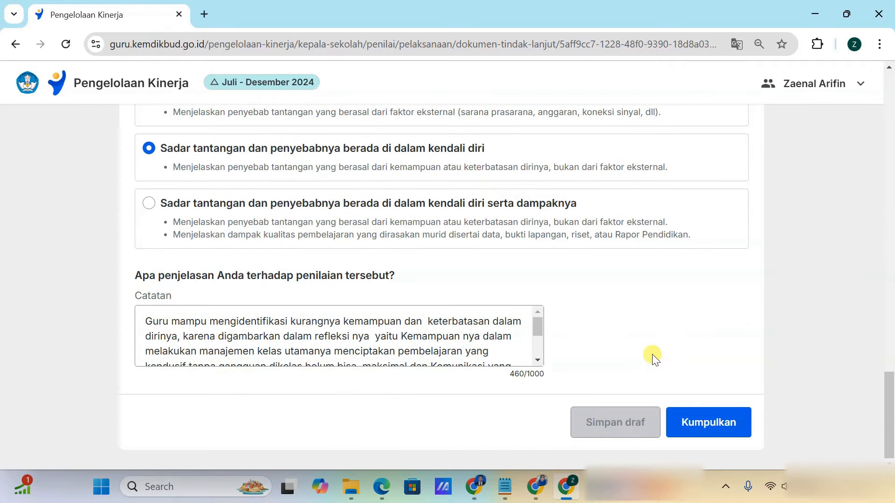
click(710, 434)
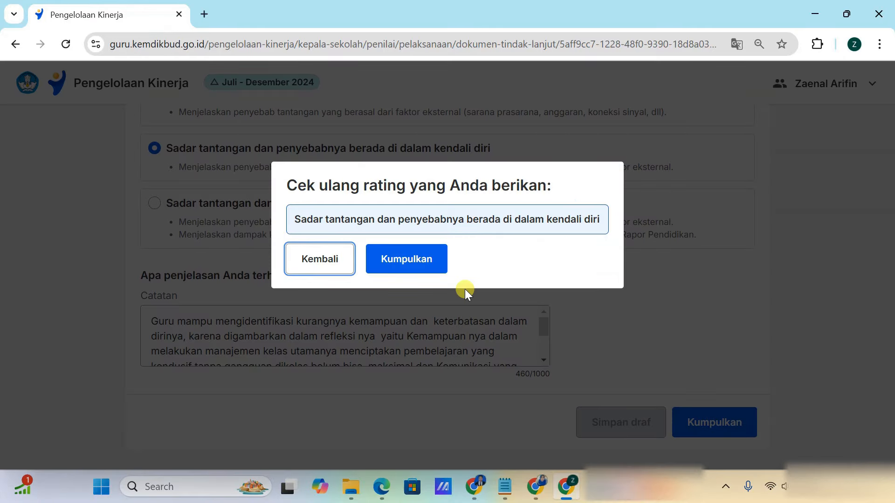
click(416, 262)
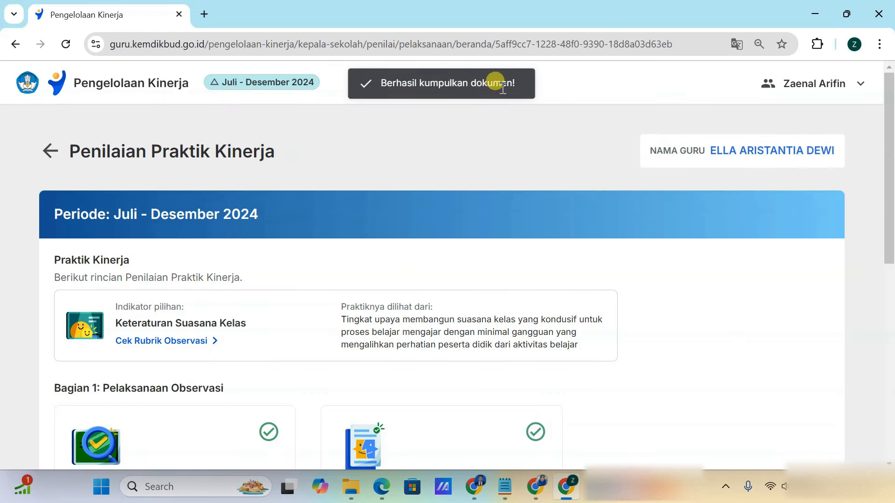
- Check the Bagian 1 and Bagian 2 stages, then switch to the Notepad outline and highlight point 5, "GURU MENGISI DOKUMEN REFLEKSI TINDAK LANJUT"
scroll(566, 308, down, 5)
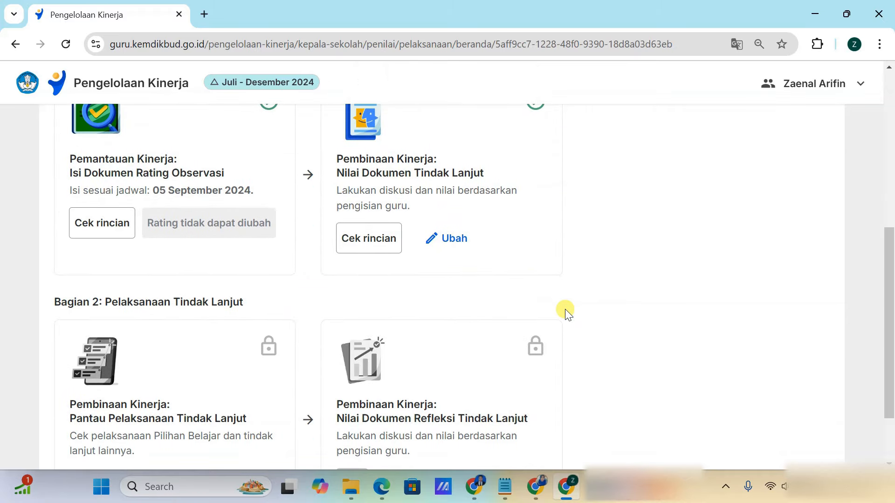
scroll(566, 311, down, 2)
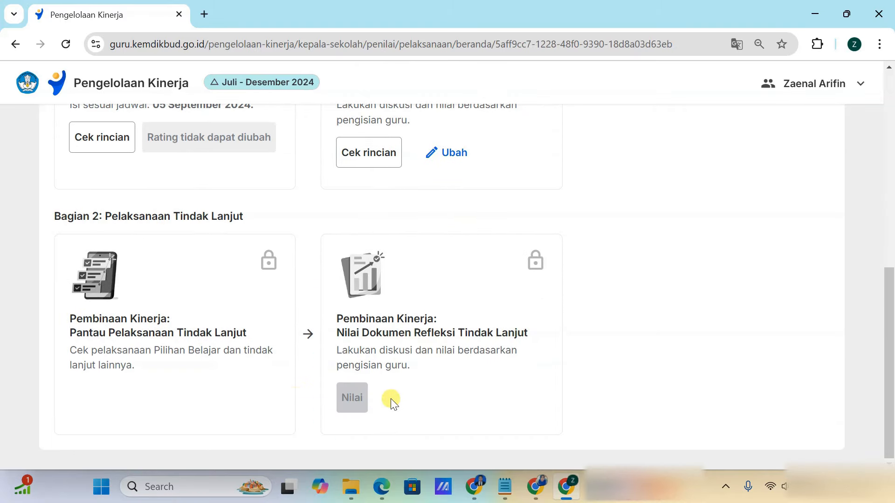
mouse_move(597, 487)
click(597, 419)
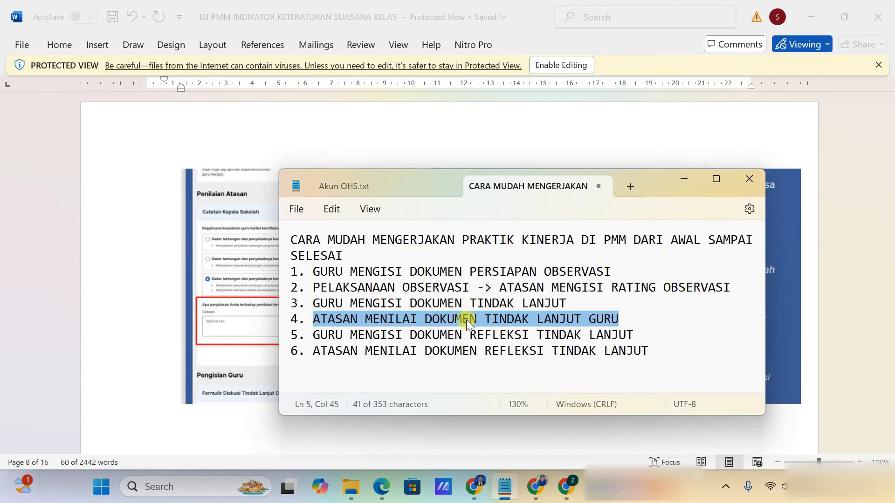
drag(312, 335, 638, 337)
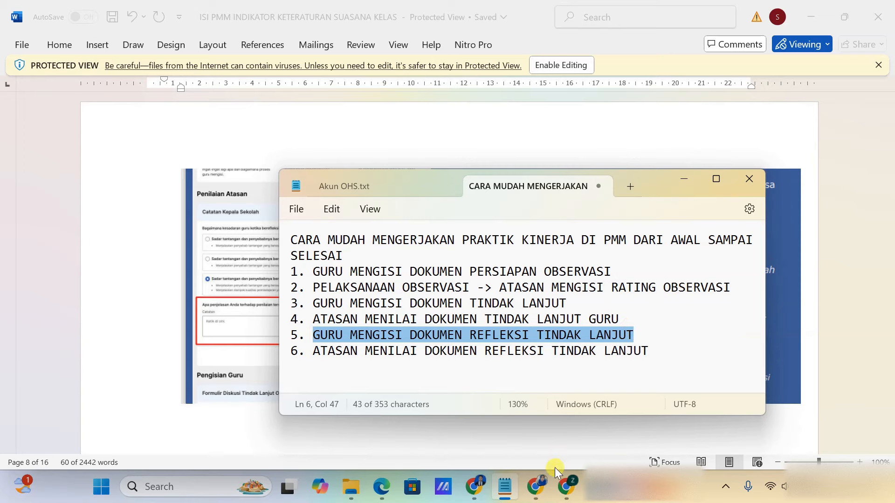
- Switch to the teacher's Pengelolaan Kinerja browser window, reload the Pelaksanaan Praktik Kinerja page and check the Bagian 1 and Bagian 2 stages
click(547, 488)
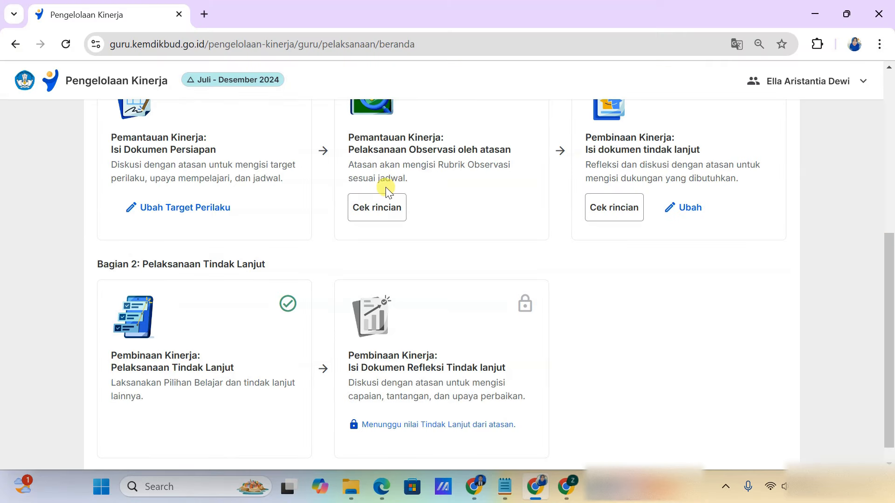
click(65, 48)
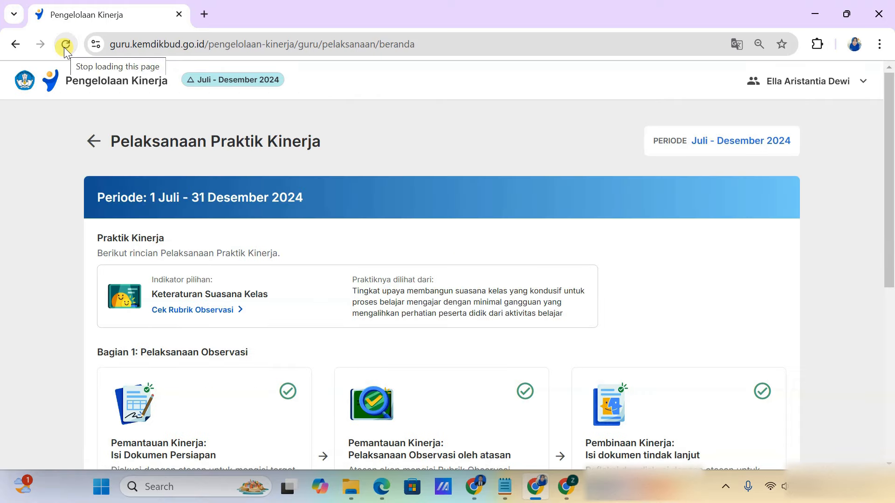
scroll(256, 298, down, 5)
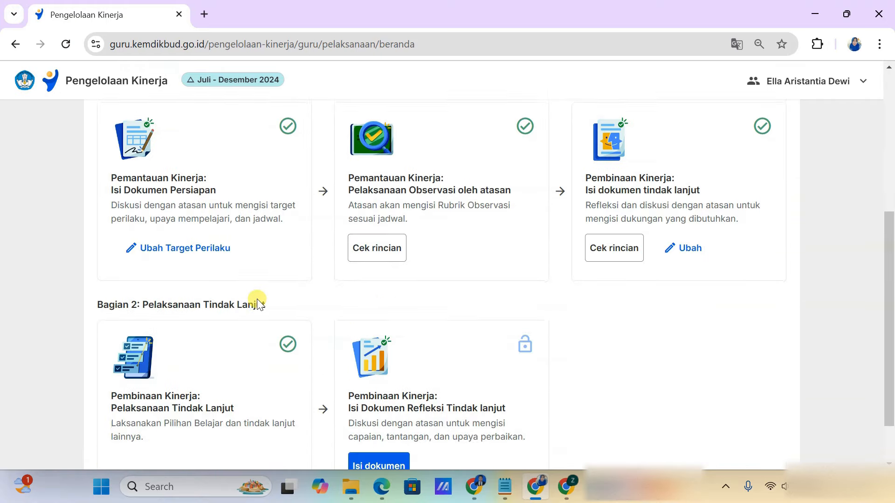
scroll(256, 298, down, 1)
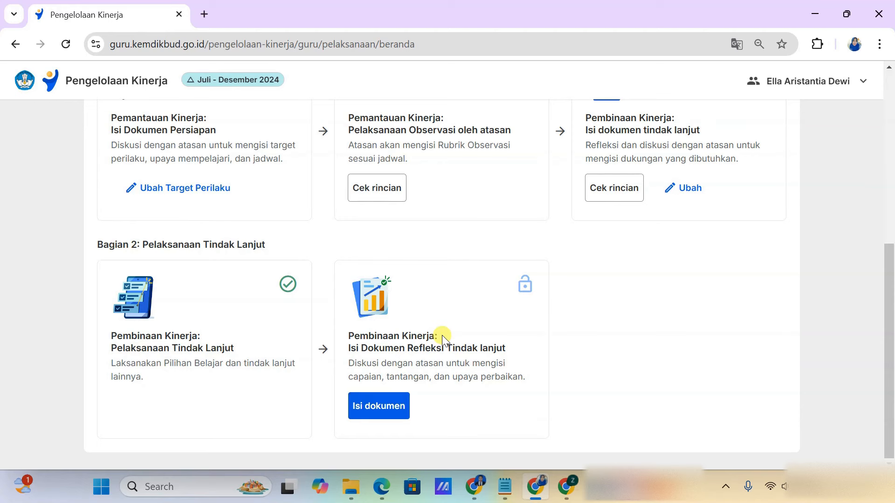
scroll(442, 334, up, 6)
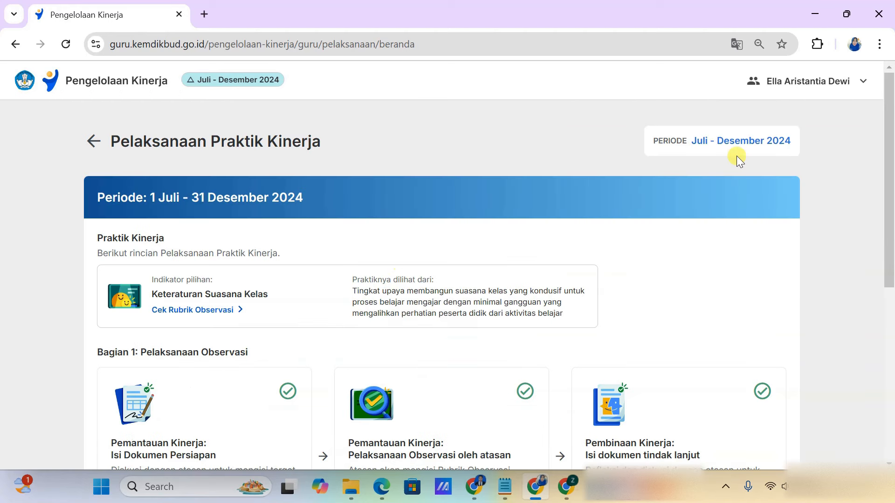
- Go back to the Pelaksanaan Kinerja overview to check the Praktik Kinerja progress for July–December 2024
click(90, 148)
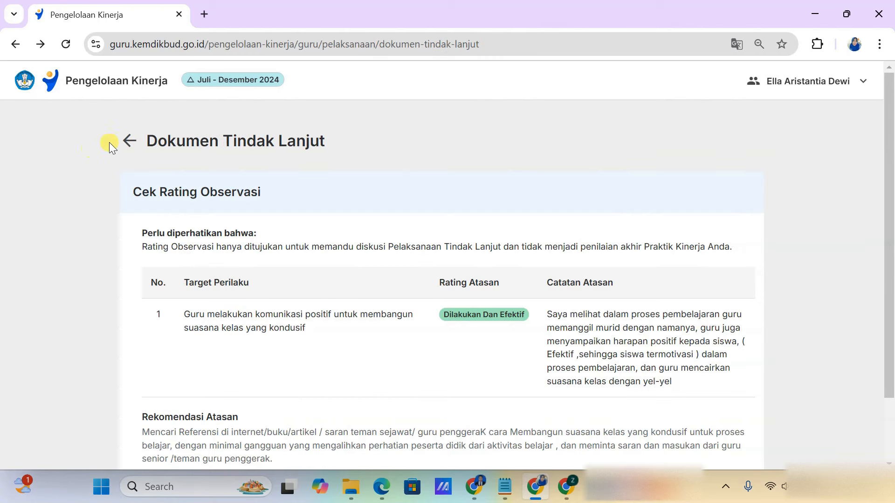
click(125, 141)
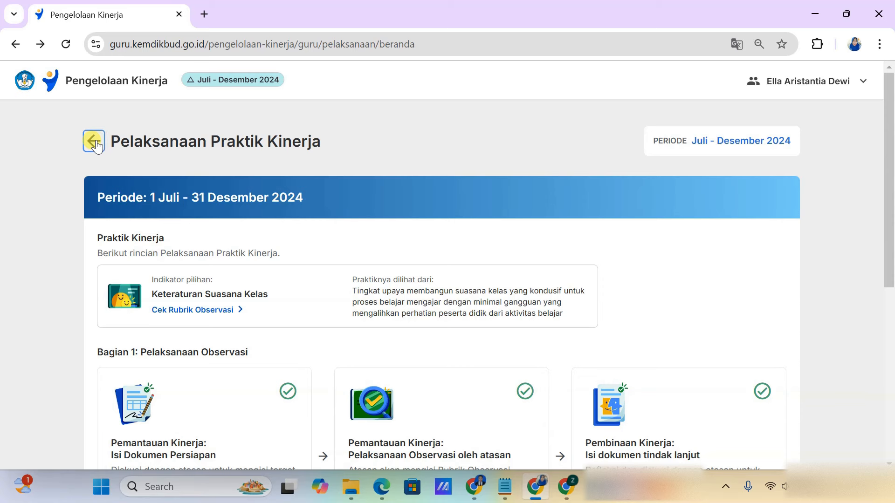
click(94, 143)
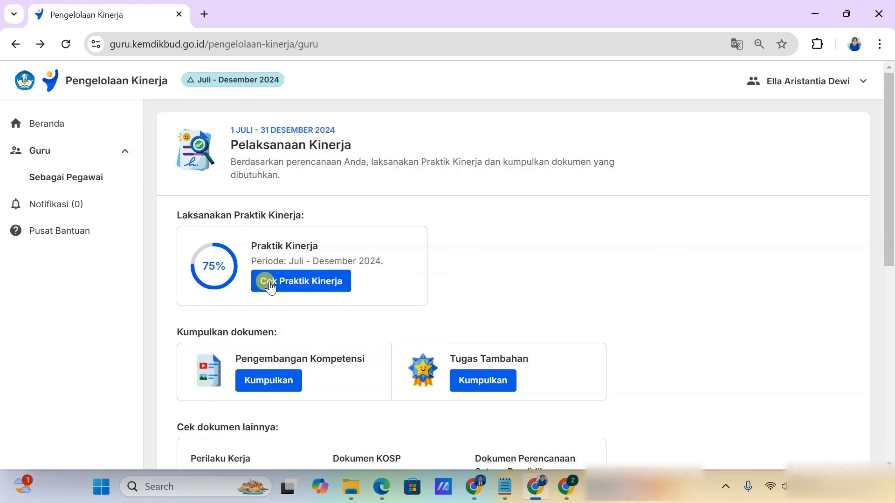
- Reopen Praktik Kinerja and open the Dokumen Refleksi Tindak Lanjut in Bagian 2 for filling in, at its Pilihan Belajar form
click(292, 284)
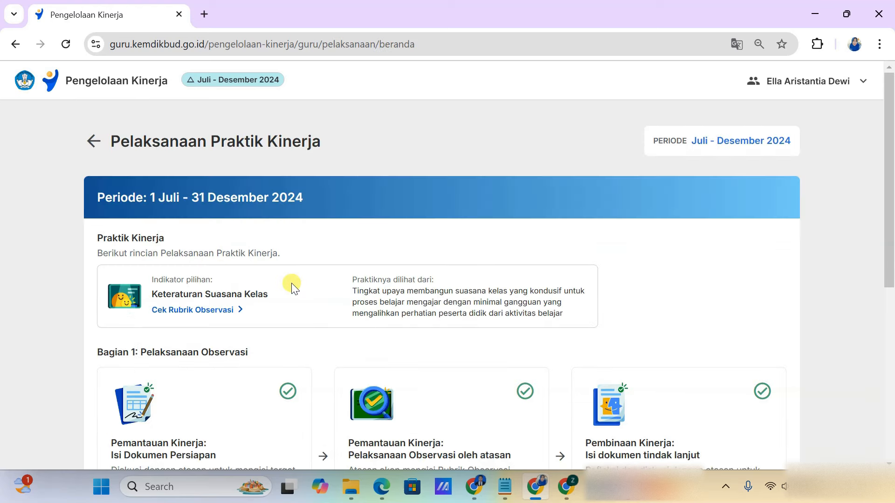
scroll(517, 335, down, 5)
scroll(380, 369, down, 2)
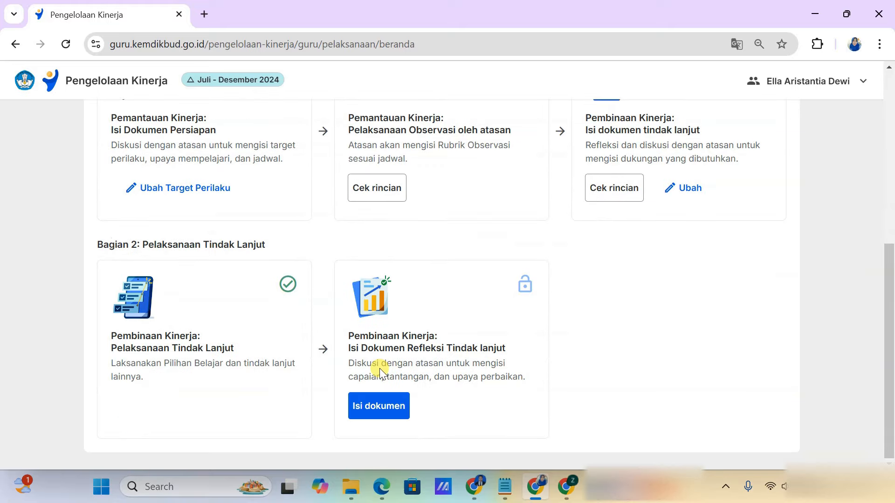
click(388, 408)
scroll(388, 405, down, 3)
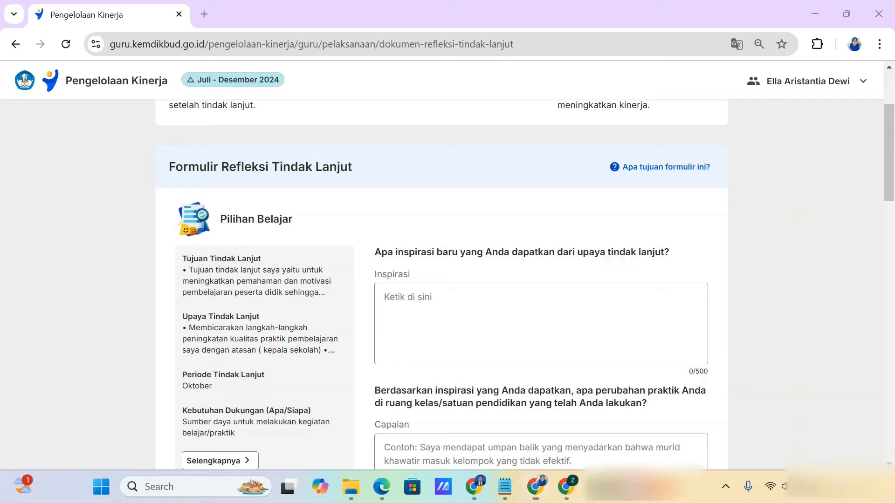
- Switch to the Word document and copy the "Apa inspirasi baru" heading and its answer through "mewujudkan komunikasi positif"
click(598, 486)
scroll(485, 347, down, 7)
scroll(485, 346, down, 15)
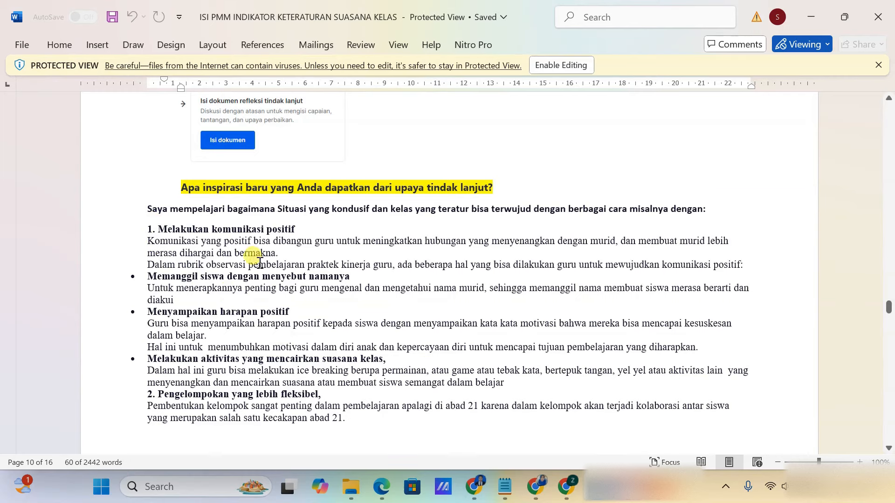
click(308, 327)
scroll(185, 198, up, 1)
drag(183, 199, 741, 276)
right_click(731, 277)
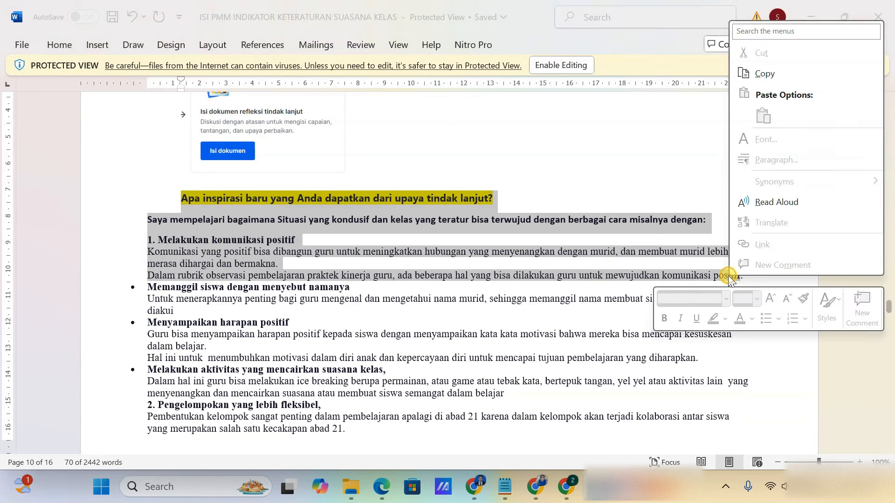
click(764, 74)
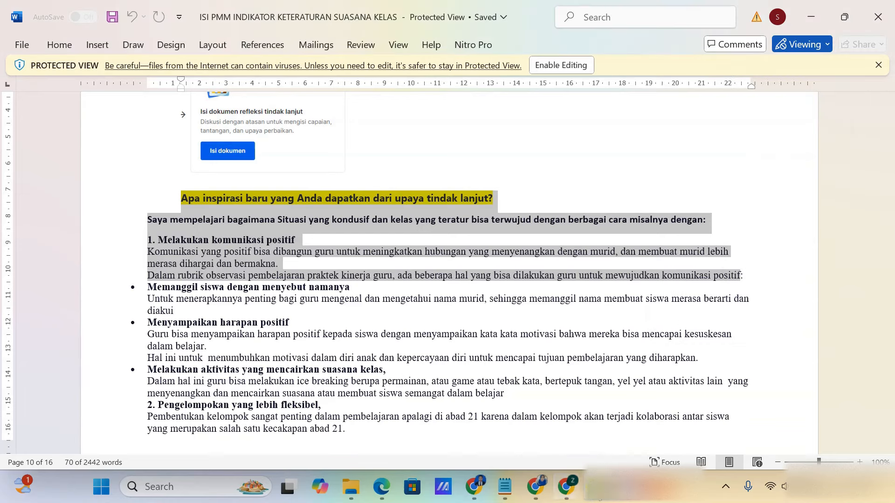
- Paste the copied text into the Inspirasi answer of the teacher's reflection form and trim its ending to "yang bisa dilakukan guru."
click(537, 487)
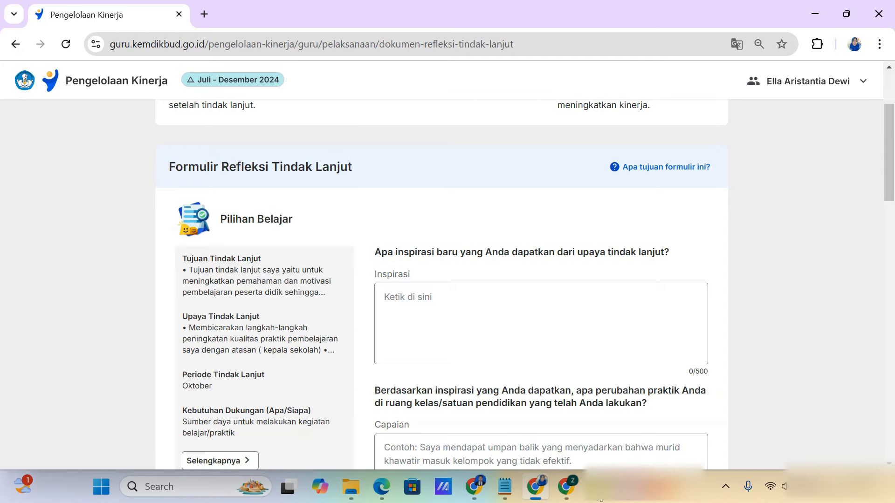
click(438, 355)
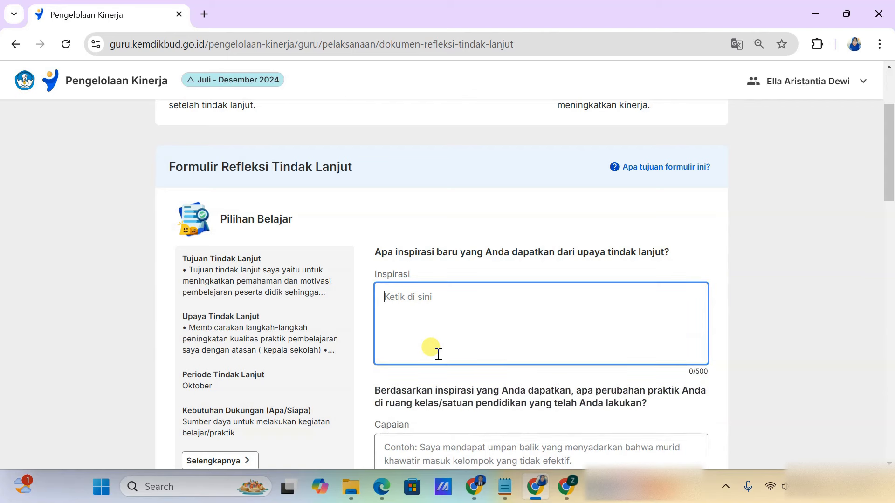
key(ctrl+v)
shift+click(552, 364)
key(BackSpace)
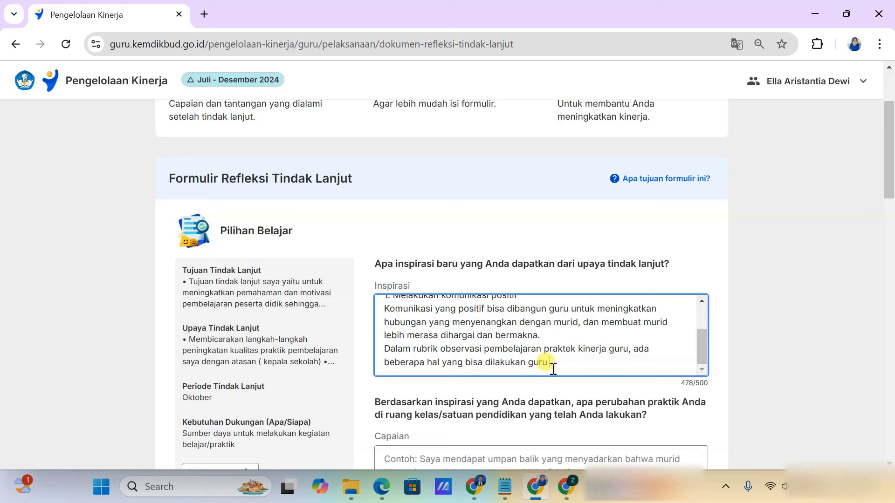
text(.)
- In the Word document, copy the answer paragraph beginning "Dari inspirasi yang saya dapatkan" for the question about changes in classroom practice
scroll(555, 370, down, 2)
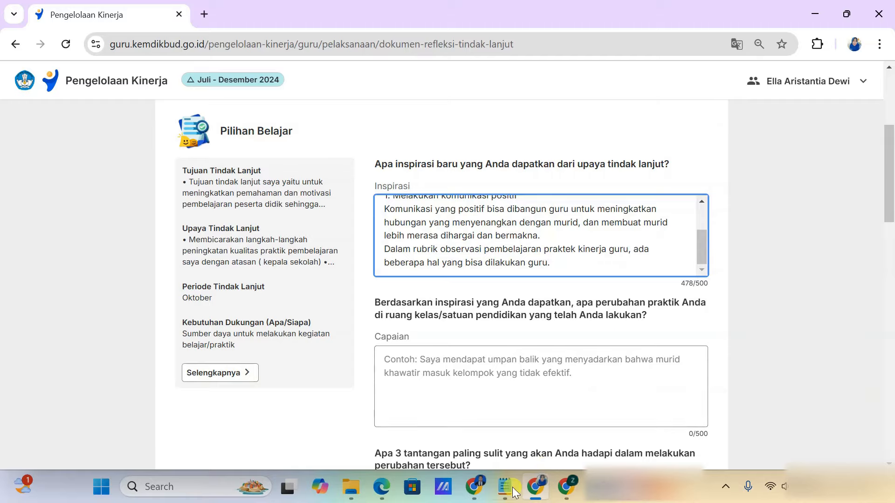
key(alt+Tab)
scroll(292, 348, down, 10)
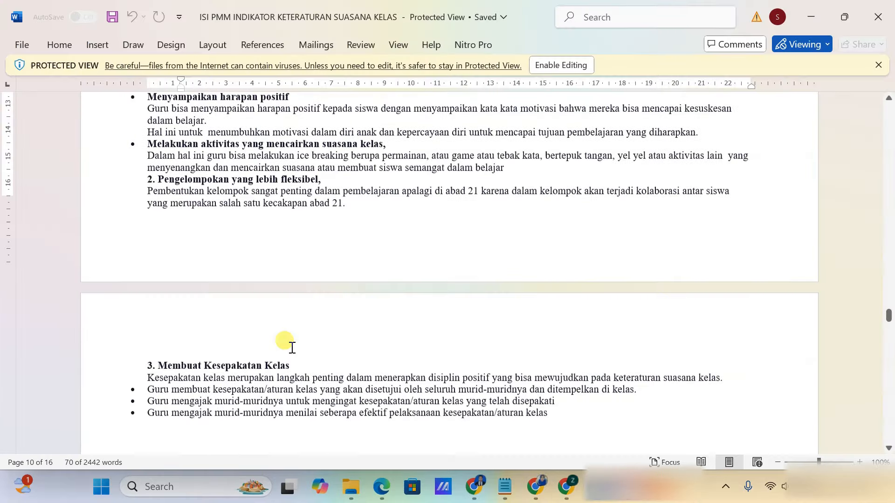
scroll(292, 347, down, 1)
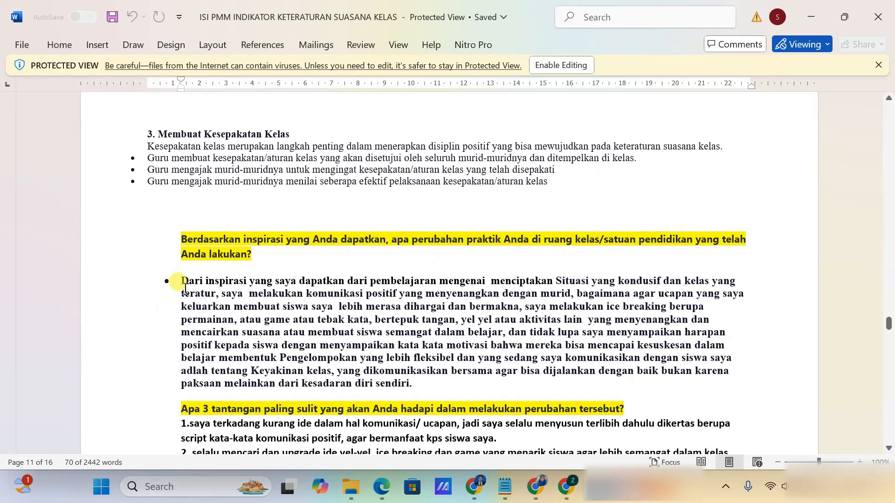
drag(181, 284, 374, 378)
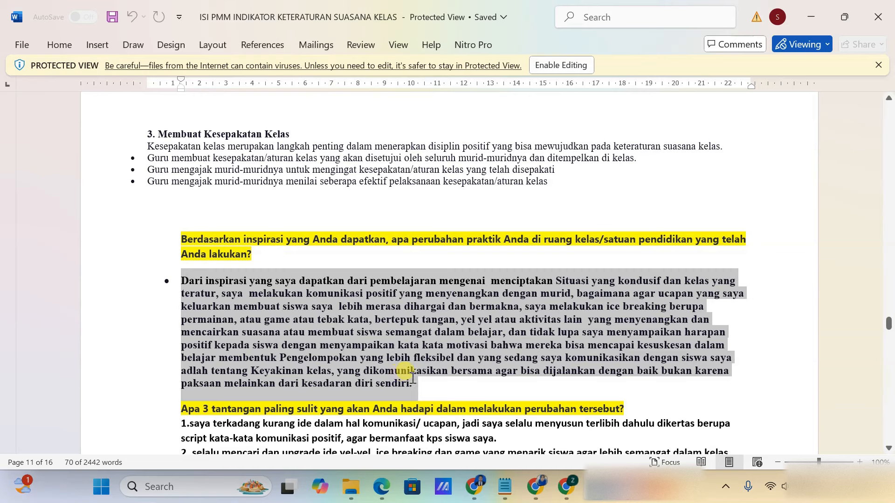
right_click(373, 339)
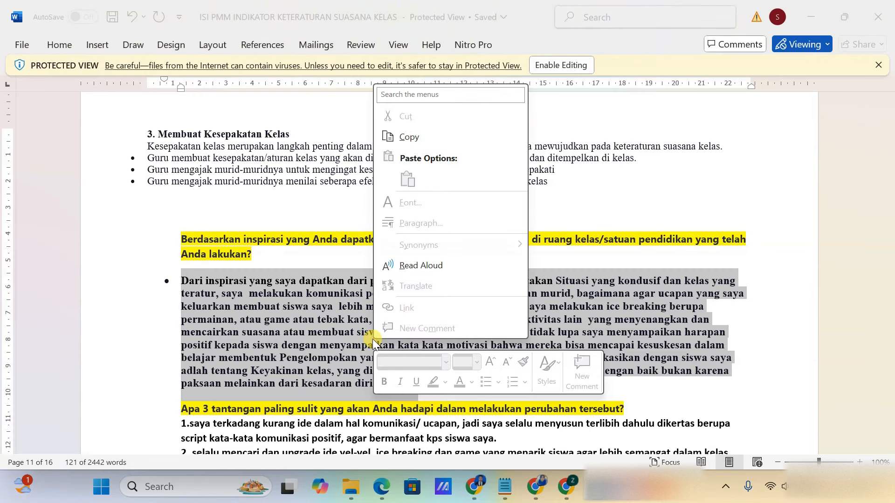
click(423, 138)
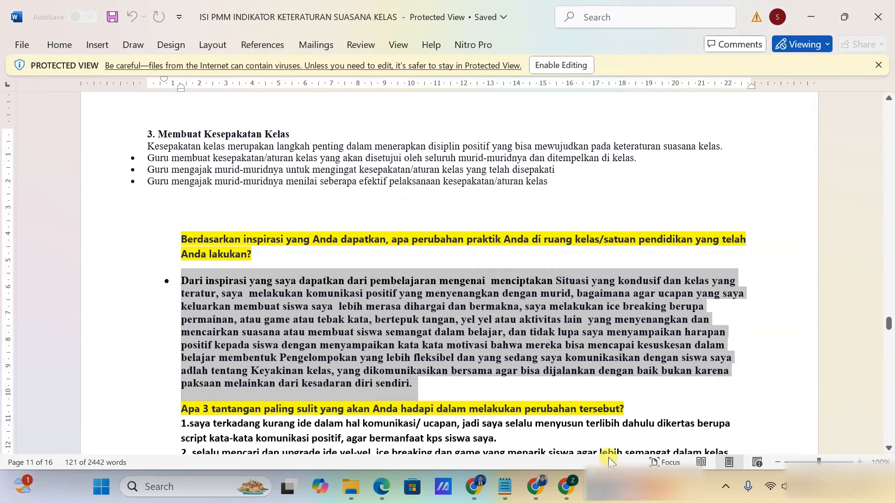
- Paste the paragraph into the Capaian answer of the reflection form and trim its ending to "semangat dalam belajar."
mouse_move(573, 492)
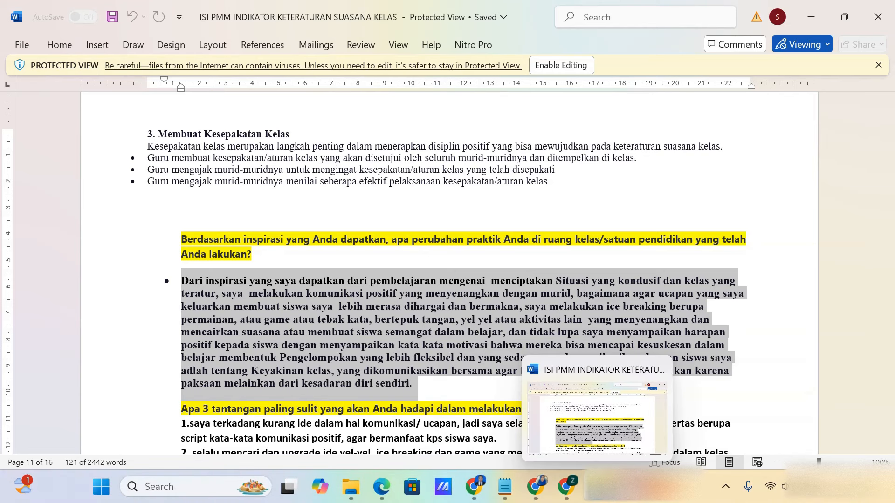
click(575, 493)
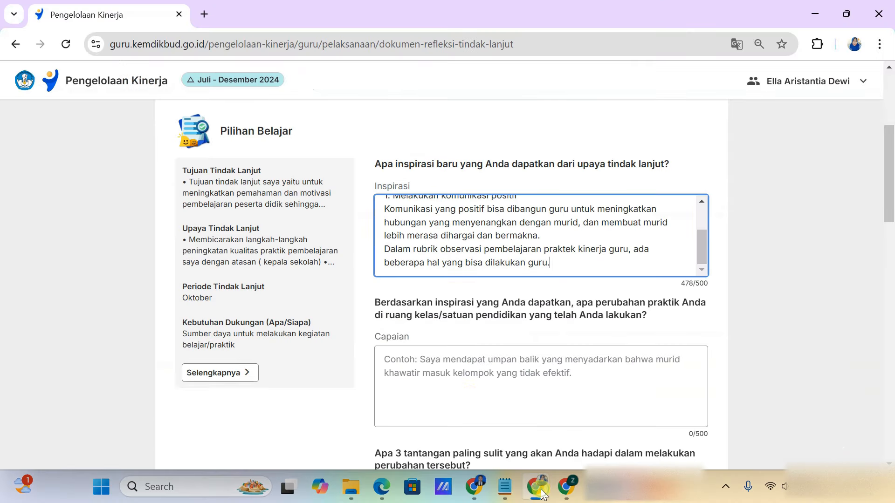
click(455, 376)
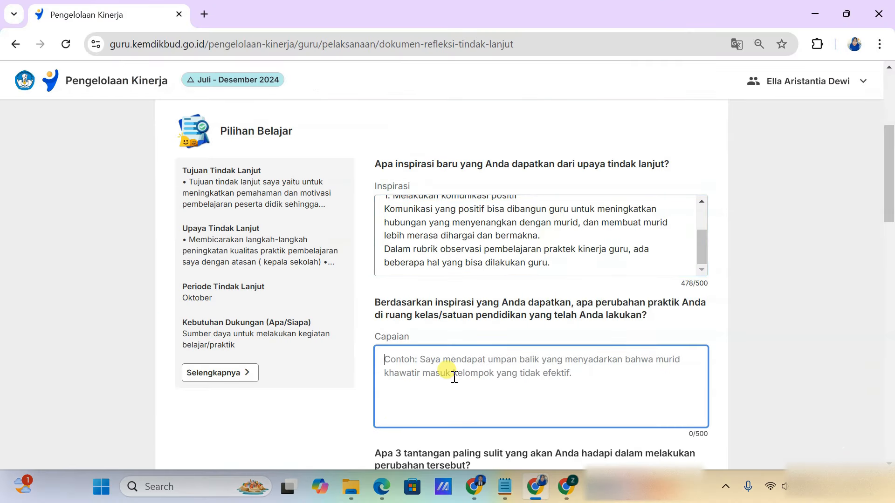
key(ctrl+v)
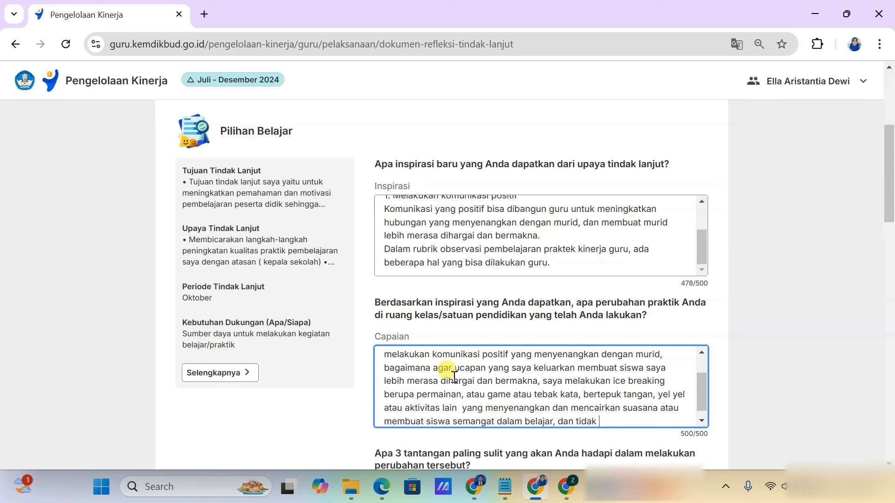
scroll(455, 377, down, 1)
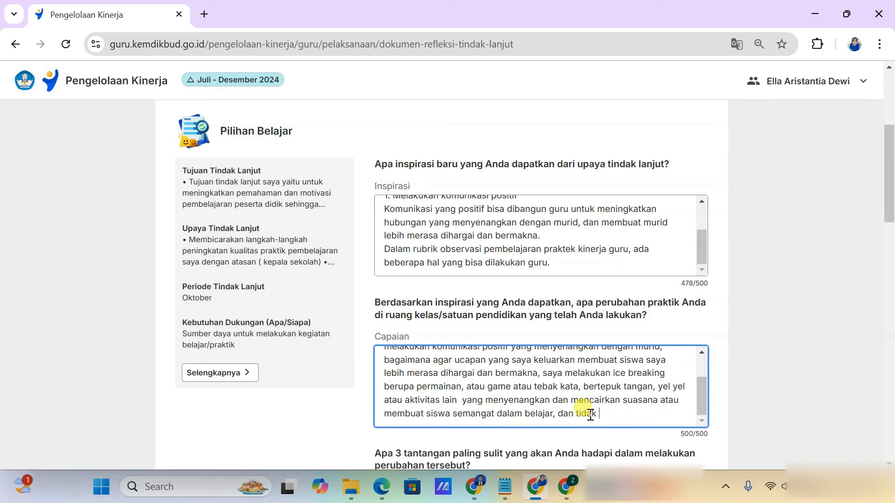
drag(602, 415, 554, 420)
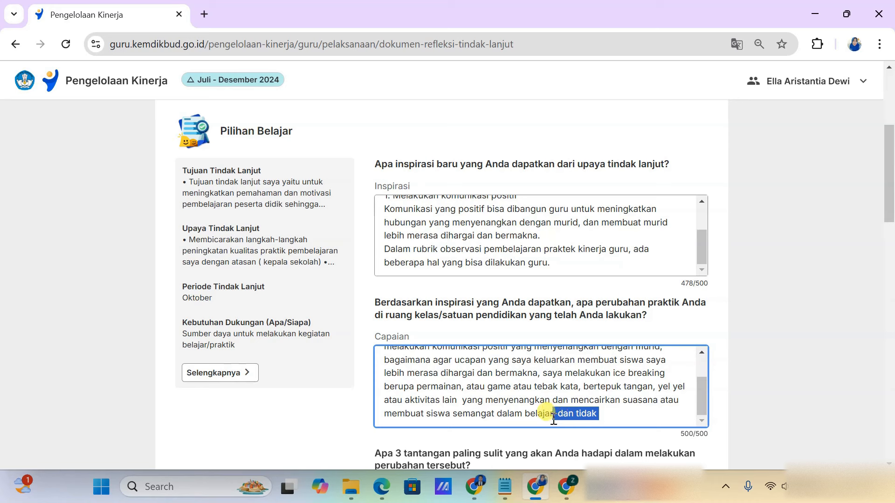
key(BackSpace)
- In the Word document, copy the three numbered answers under "Apa 3 tantangan paling sulit yang akan Anda hadapi"
scroll(575, 415, down, 4)
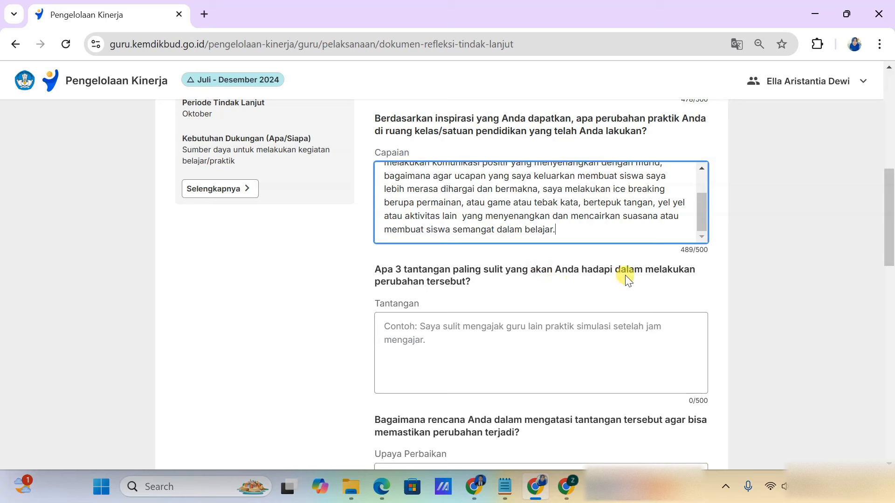
mouse_move(566, 487)
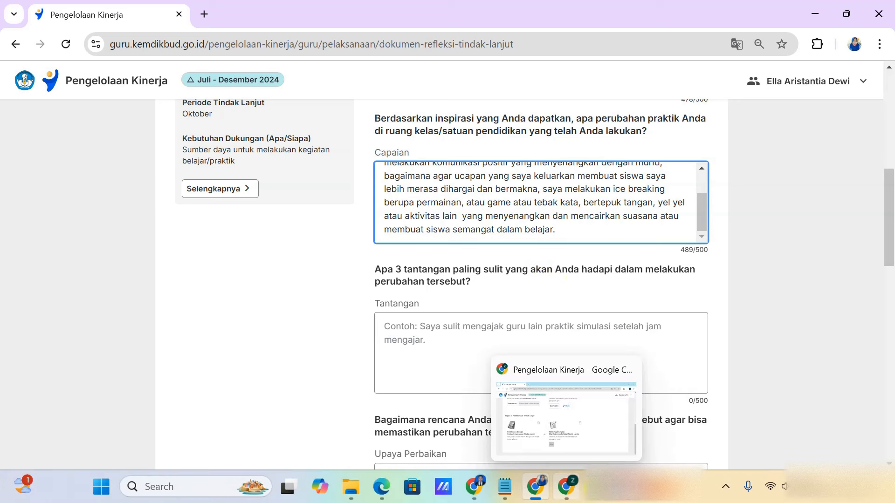
click(597, 486)
scroll(443, 395, down, 3)
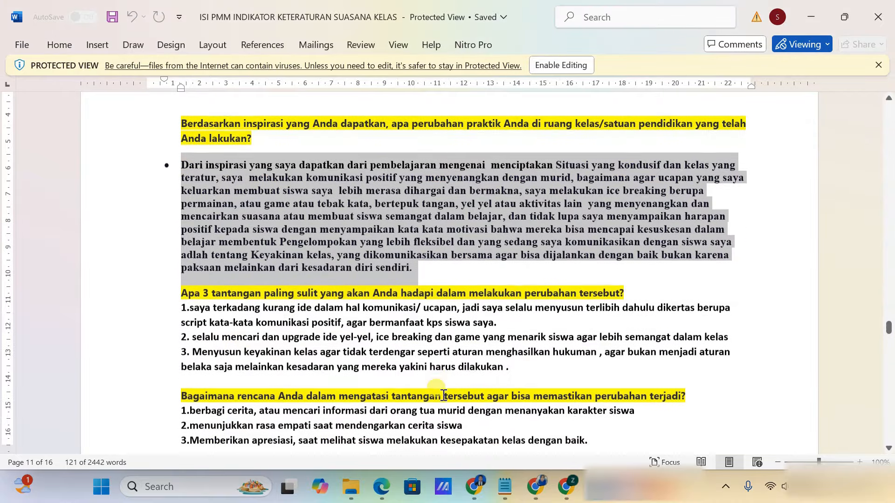
scroll(442, 395, down, 3)
drag(182, 200, 507, 263)
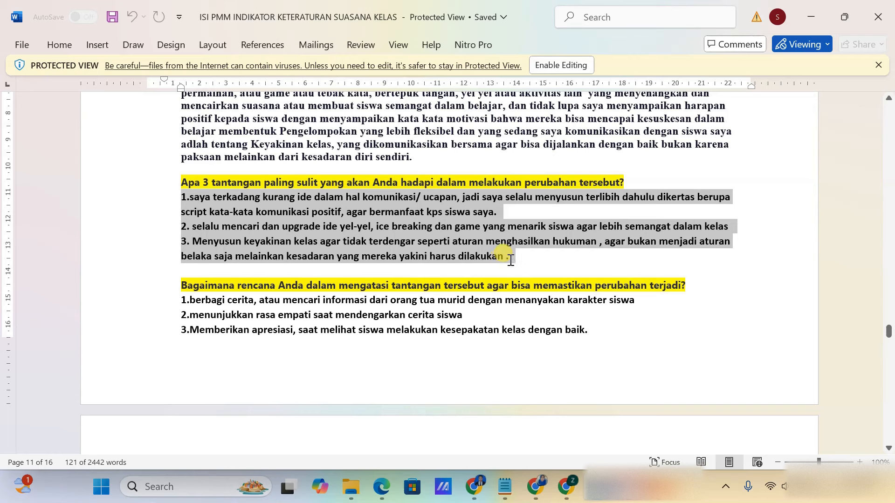
right_click(437, 227)
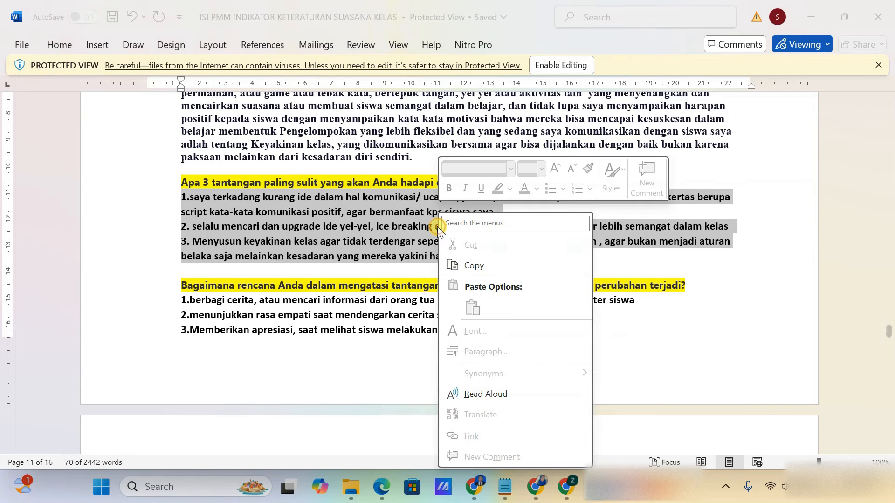
click(481, 275)
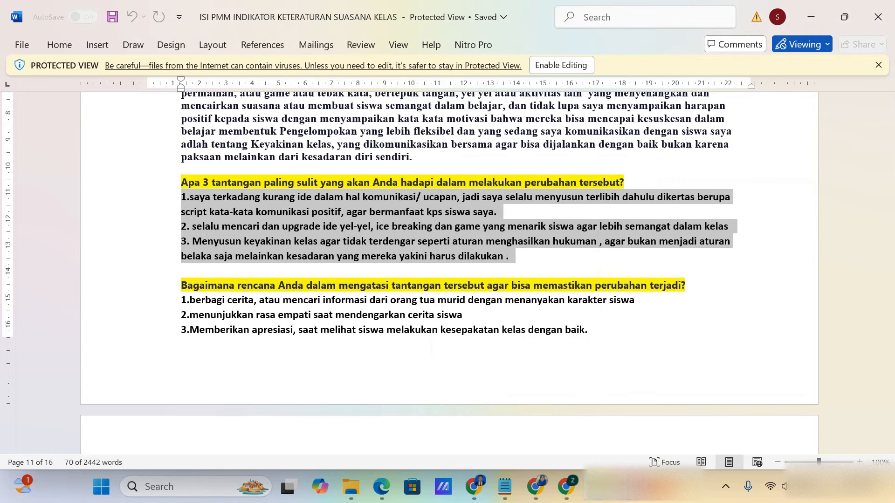
- Switch to the reflection form in the browser and paste the three numbered challenges into the empty Tantangan answer
mouse_move(605, 487)
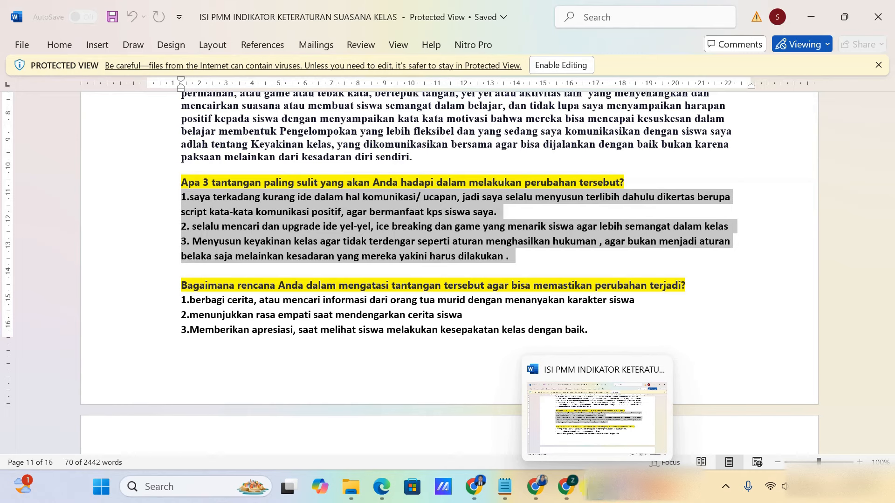
click(536, 486)
click(423, 353)
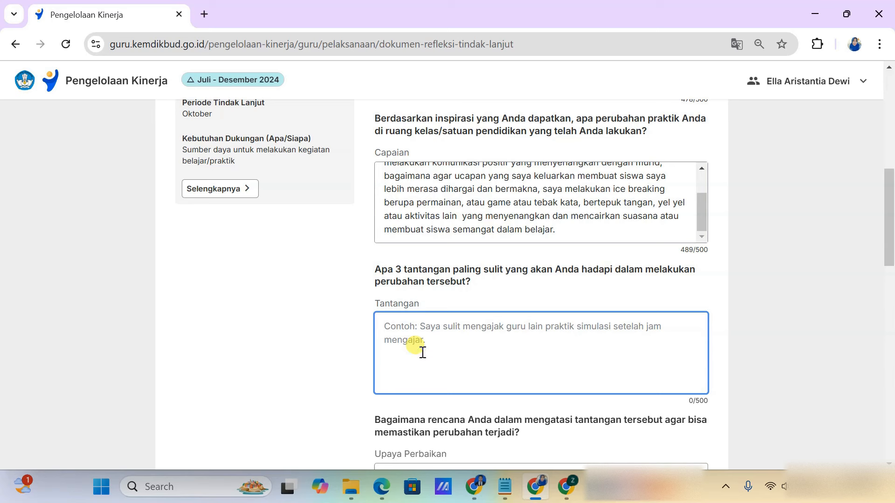
key(ctrl+v)
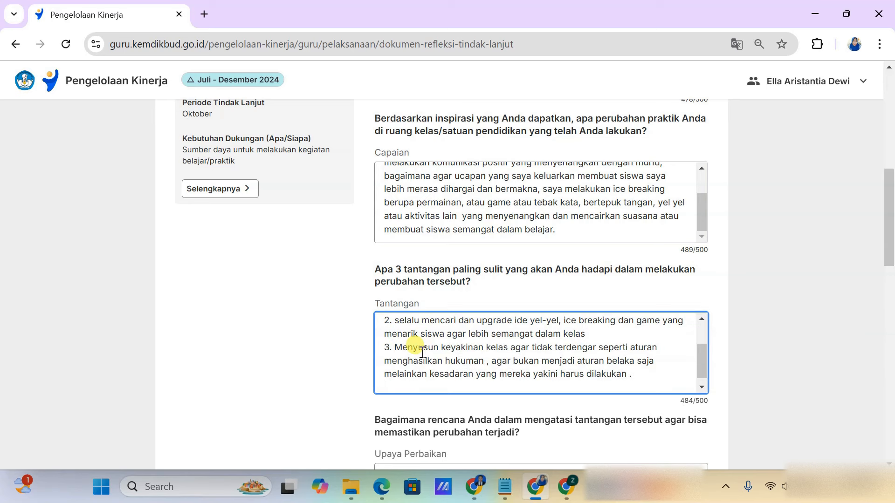
scroll(422, 354, up, 2)
scroll(423, 353, down, 2)
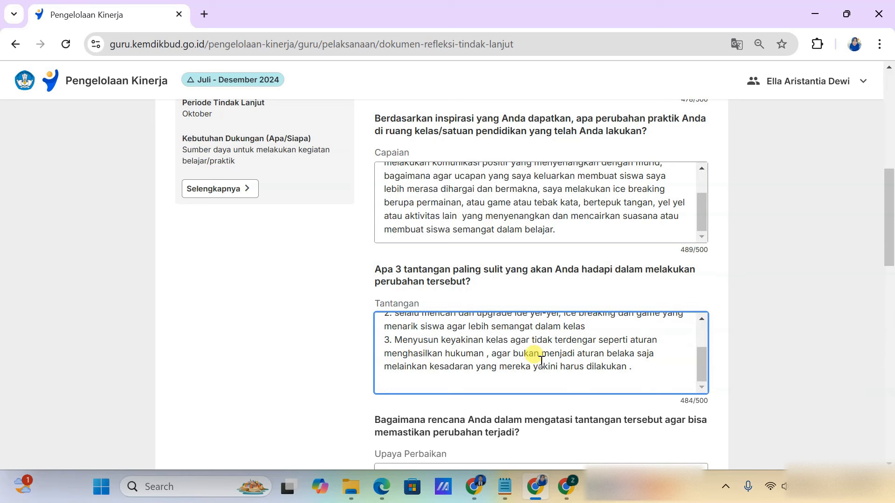
- In the Word document, copy the four answers under "Bagaimana rencana Anda dalam mengatasi tantangan tersebut", from "berbagi cerita" to "melibatkan orangtua siswa"
scroll(640, 377, down, 5)
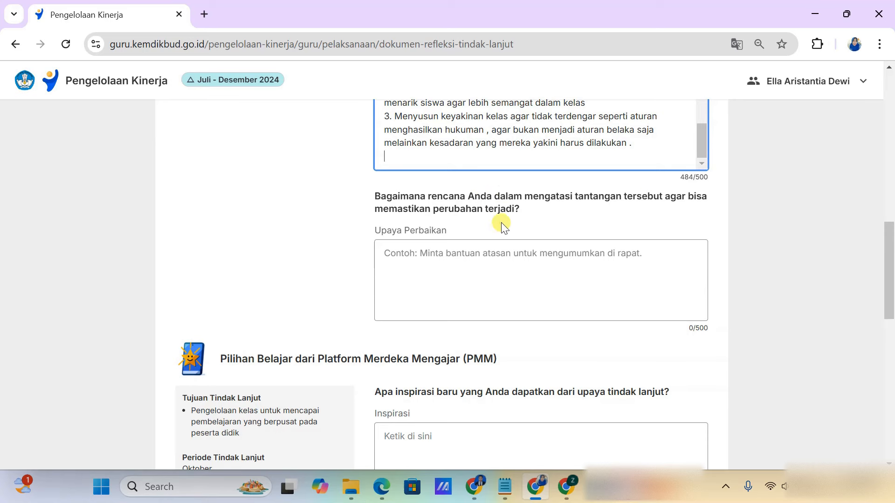
key(alt+Tab)
scroll(275, 343, down, 2)
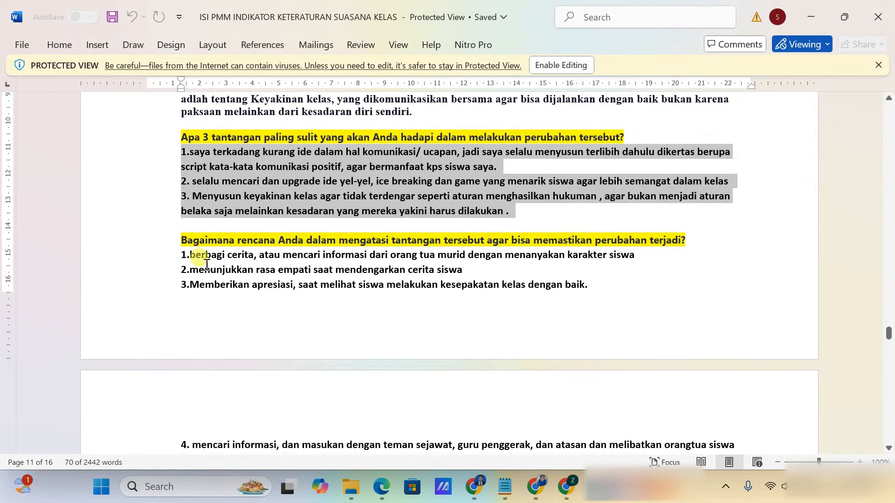
drag(192, 255, 791, 418)
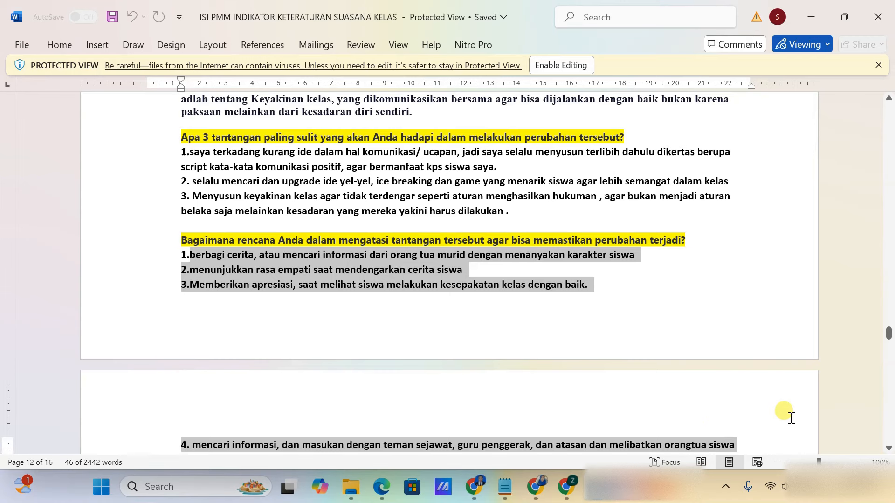
- Paste the copied improvement plans into the Upaya Perbaikan answer above the Pilihan Belajar dari Platform Merdeka Mengajar (PMM) section
click(541, 486)
click(476, 268)
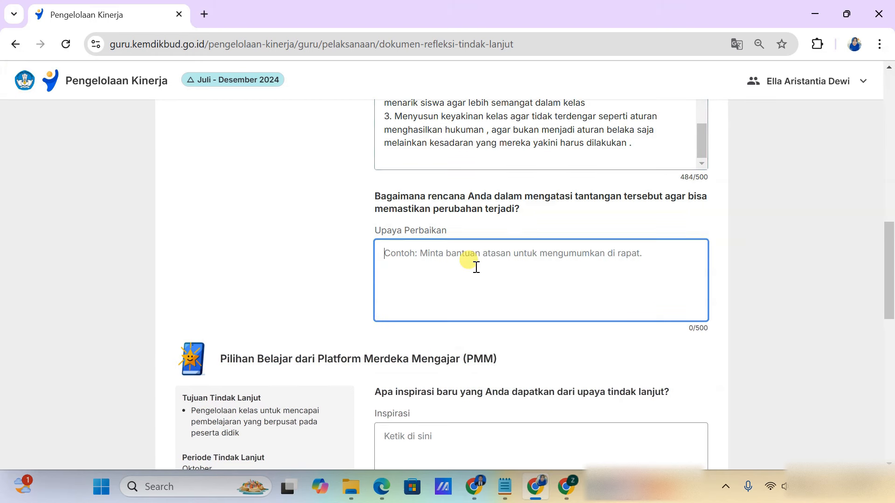
key(ctrl+v)
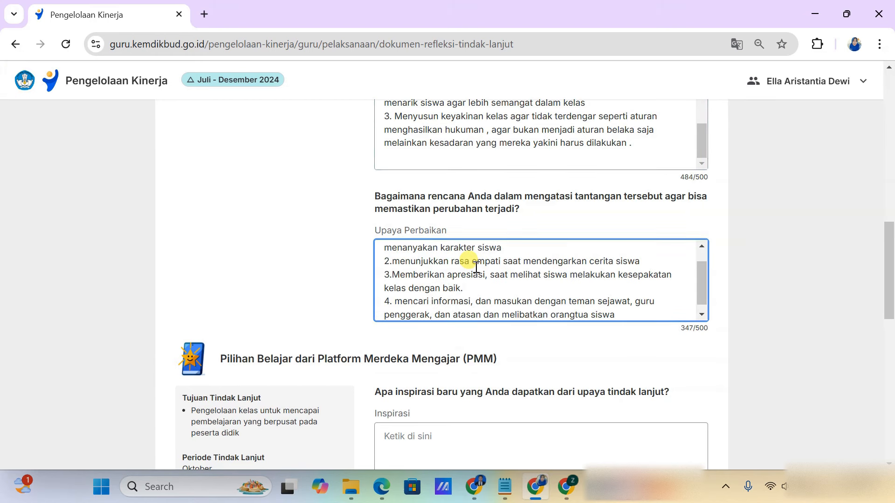
- In the Word document's Pilihan Belajar dari Platform Merdeka Mengajar (PMM) section, copy the inspiration answer beginning "Dalam menciptakan ketaatan jangka panjang"
scroll(477, 268, down, 1)
scroll(488, 411, down, 3)
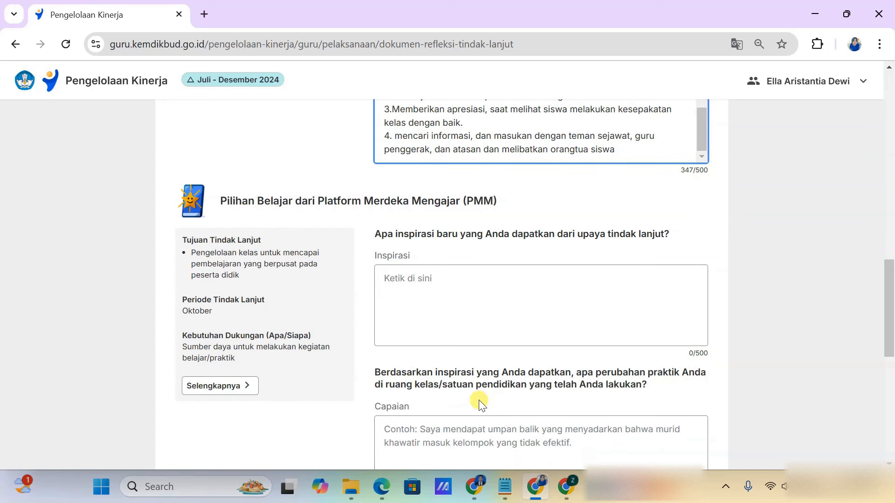
click(401, 278)
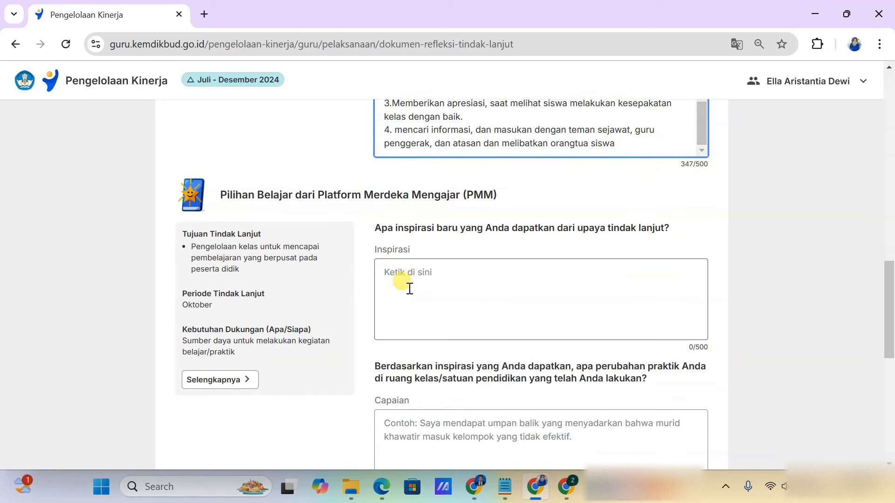
scroll(408, 288, down, 6)
scroll(410, 293, down, 3)
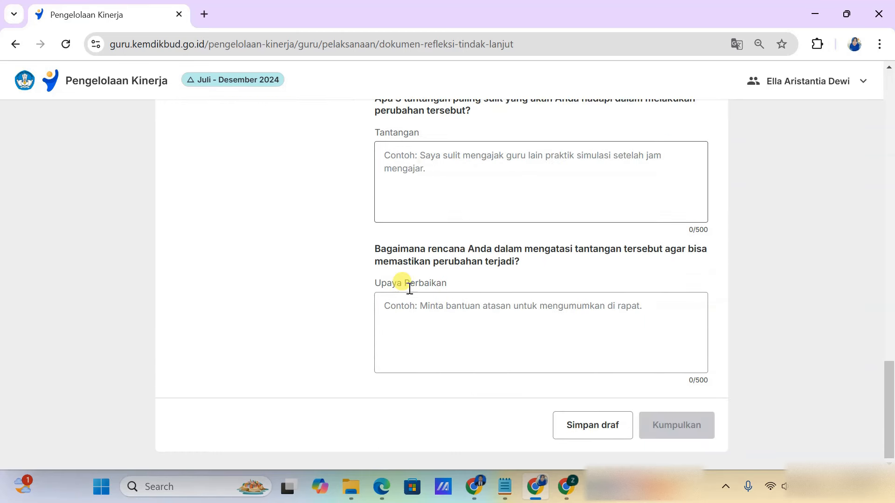
scroll(409, 288, up, 7)
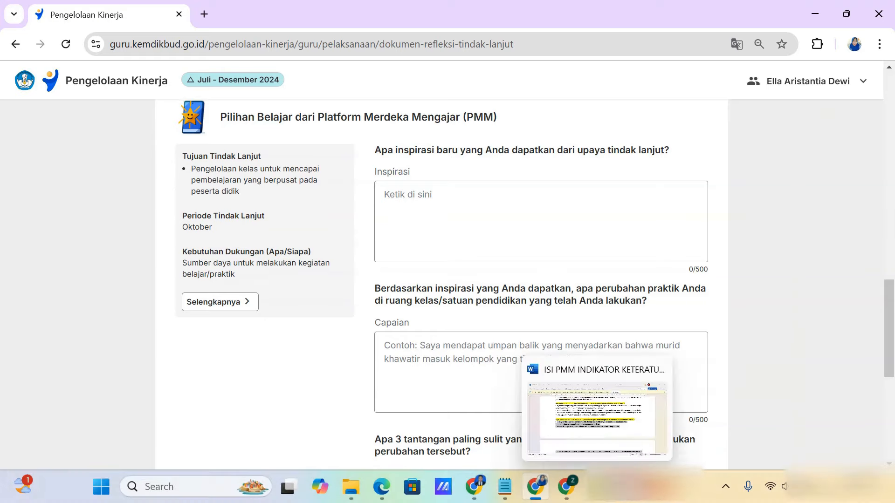
click(596, 487)
scroll(400, 354, down, 8)
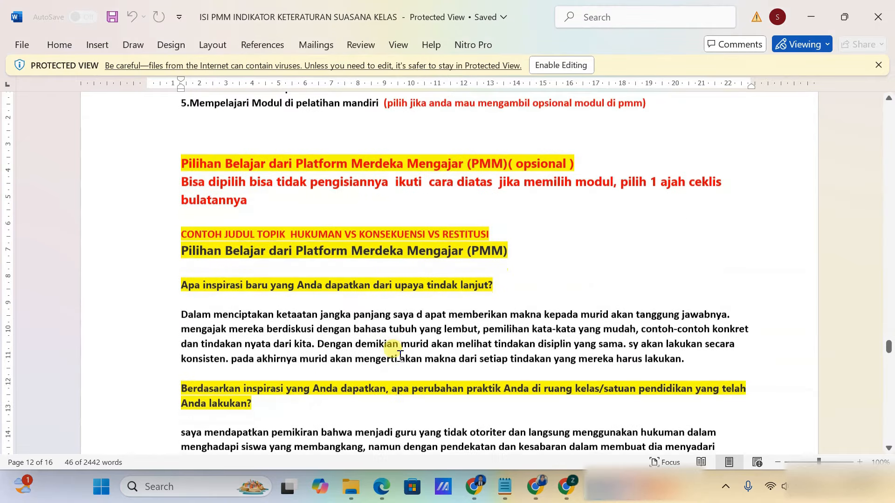
drag(182, 316, 686, 359)
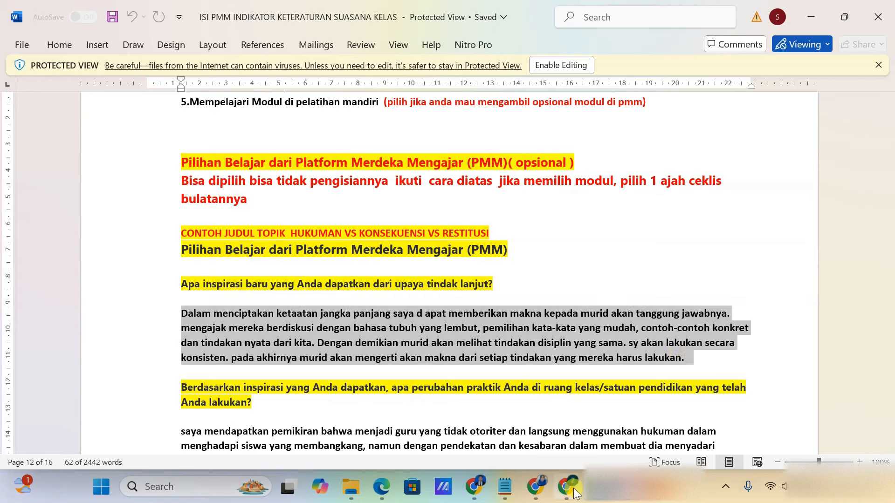
- Paste the paragraph into the Inspirasi answer of the form's Pilihan Belajar dari Platform Merdeka Mengajar (PMM) section
click(543, 488)
click(452, 229)
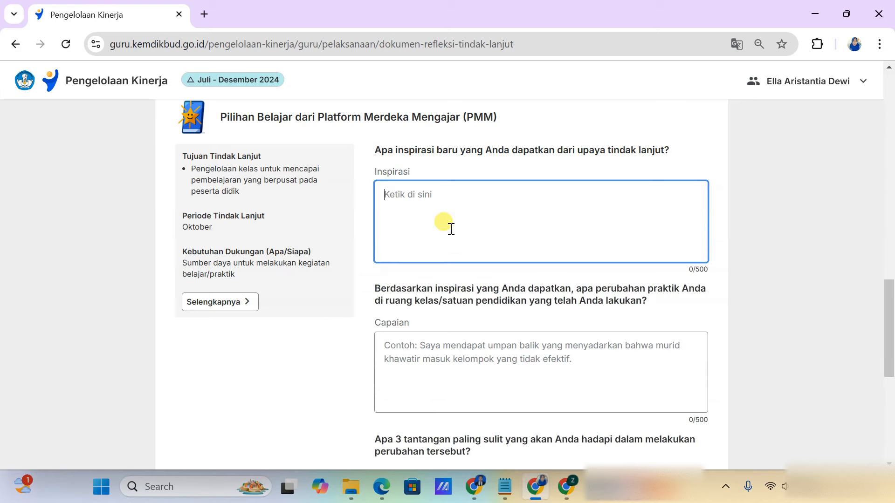
key(ctrl+v)
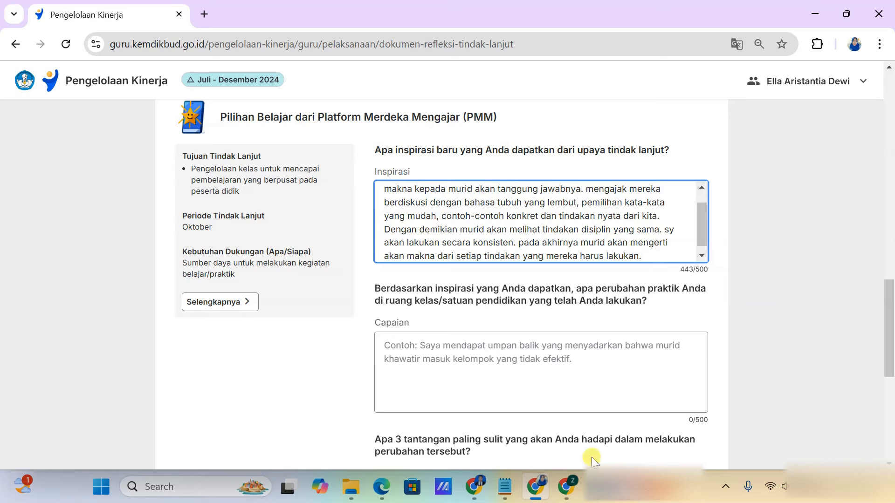
- In the Word document, copy the classroom-change answer beginning "saya mendapatkan pemikiran bahwa menjadi guru yang tidak otoriter"
mouse_move(597, 487)
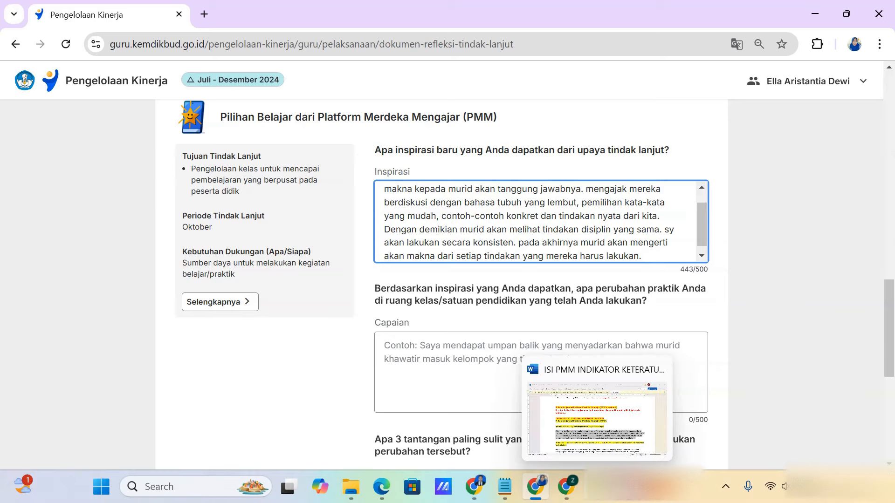
click(599, 487)
scroll(247, 329, down, 3)
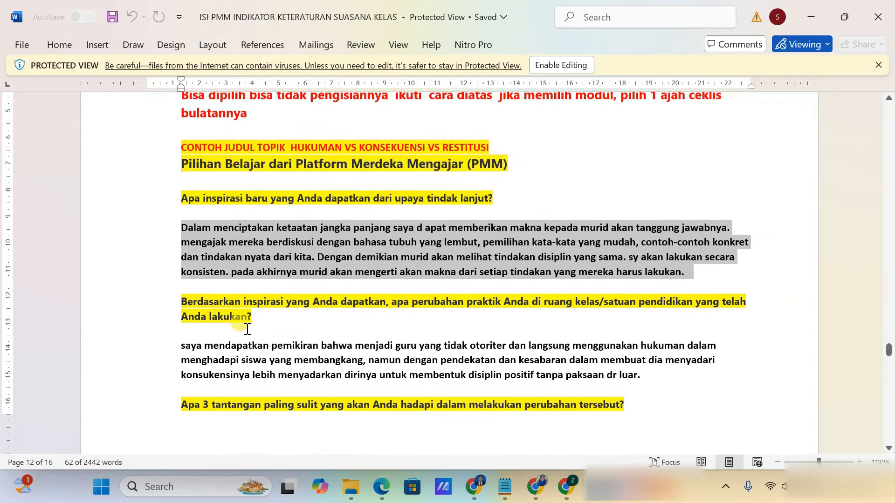
drag(182, 347, 648, 371)
key(ctrl+c)
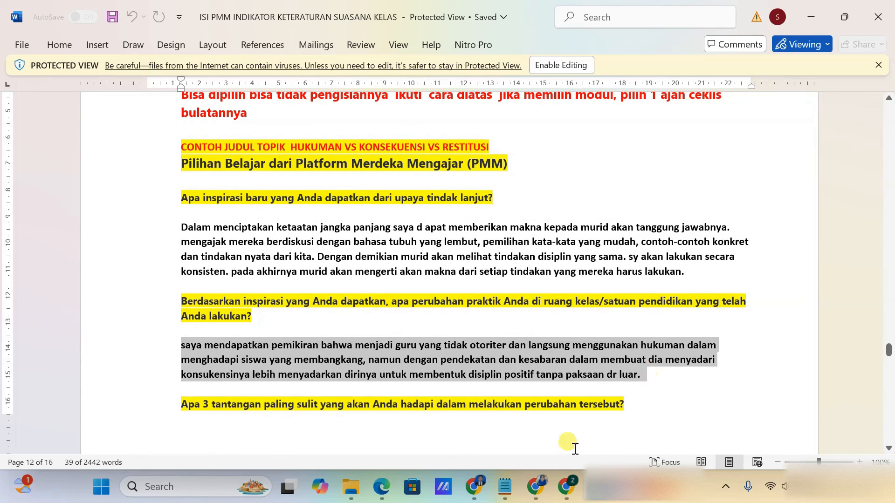
- Paste the copied paragraph into the Capaian answer of the form's PMM learning section
click(536, 487)
click(449, 370)
key(ctrl+v)
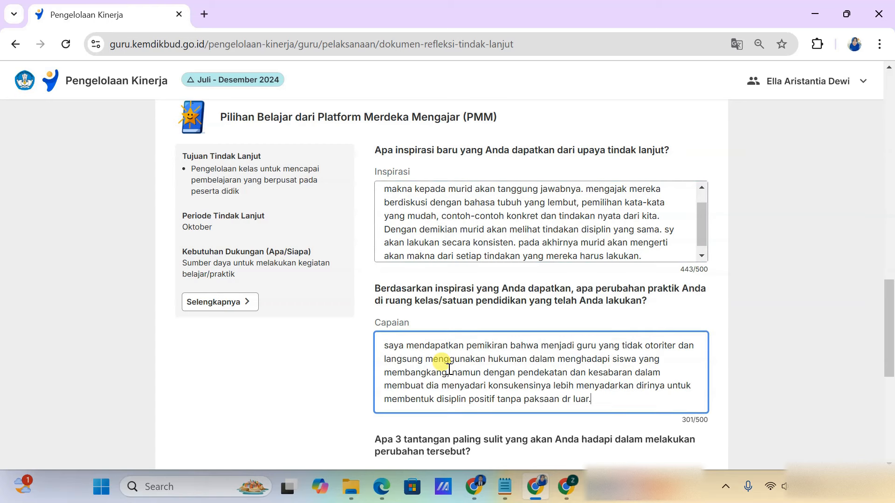
- In the Word document, copy the three challenges from "komunikasi yang kurang terbuka dengan orang tua murid" to "karakteristik siswa lebih dekat."
scroll(559, 373, down, 3)
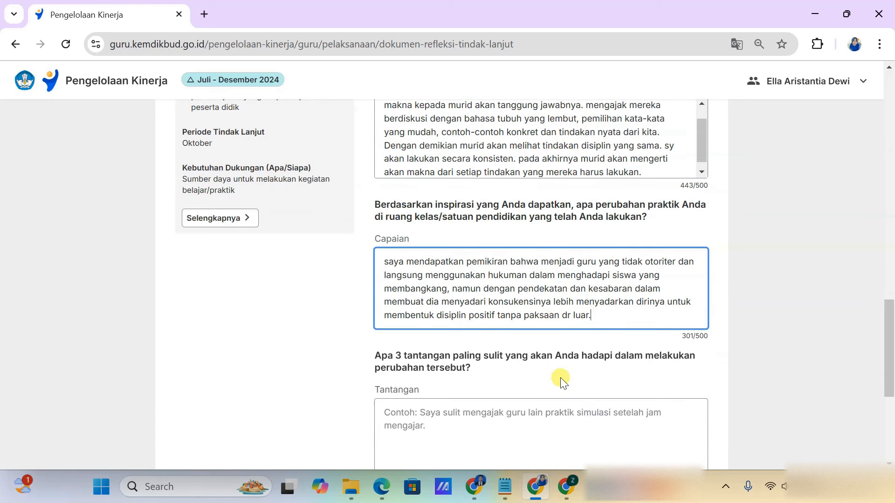
scroll(560, 378, down, 1)
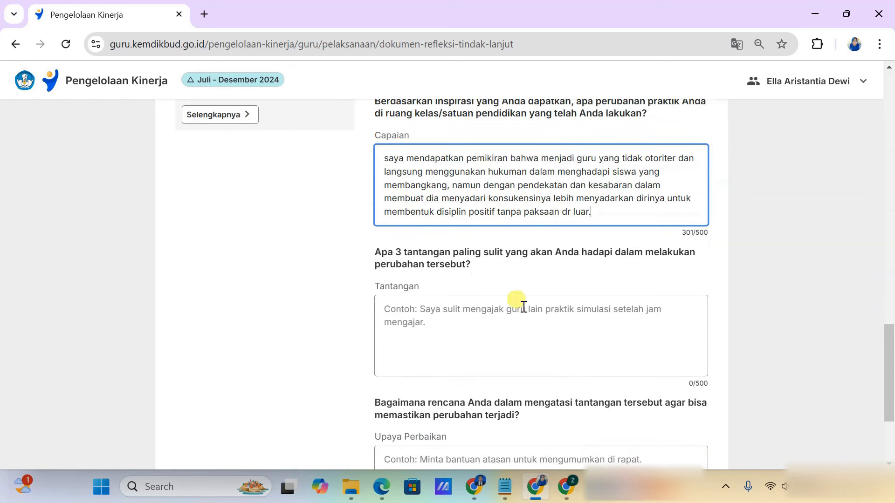
click(601, 500)
scroll(425, 365, down, 6)
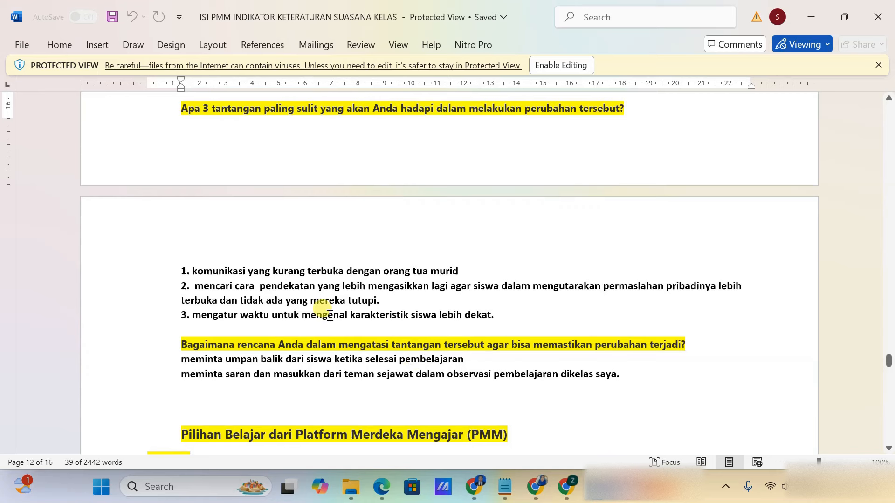
drag(192, 268, 499, 315)
key(ctrl+c)
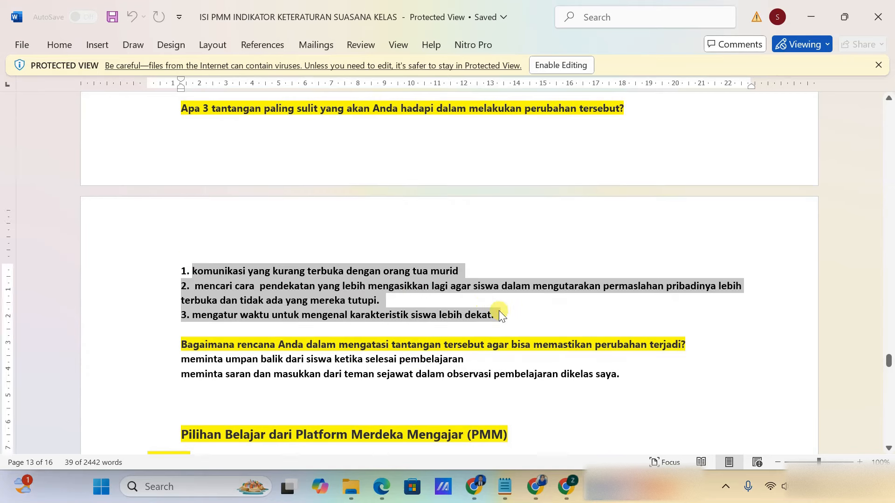
- Paste the challenges into the PMM section's Tantangan answer and add the missing number "1." before "komunikasi yang kurang terbuka"
mouse_move(570, 495)
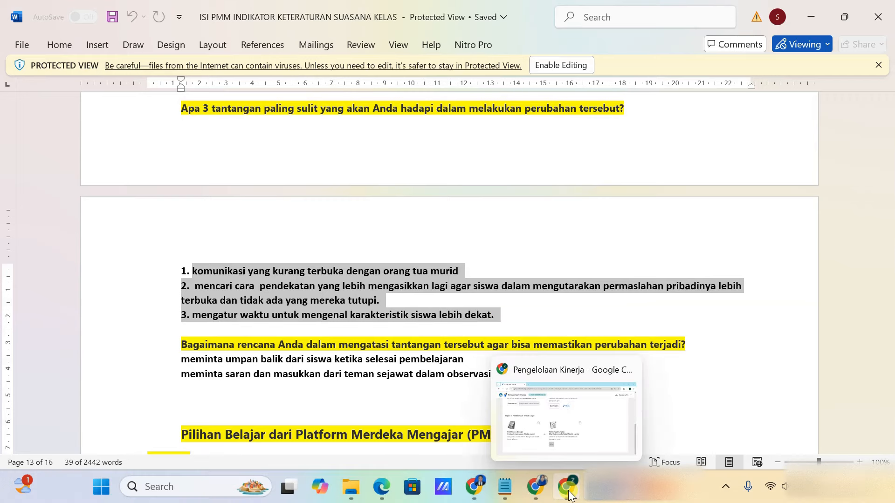
click(542, 492)
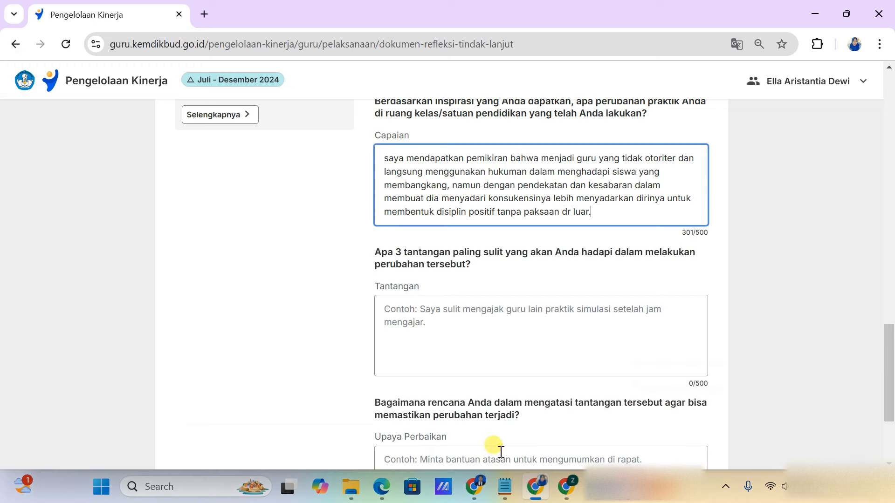
click(440, 334)
key(ctrl+v)
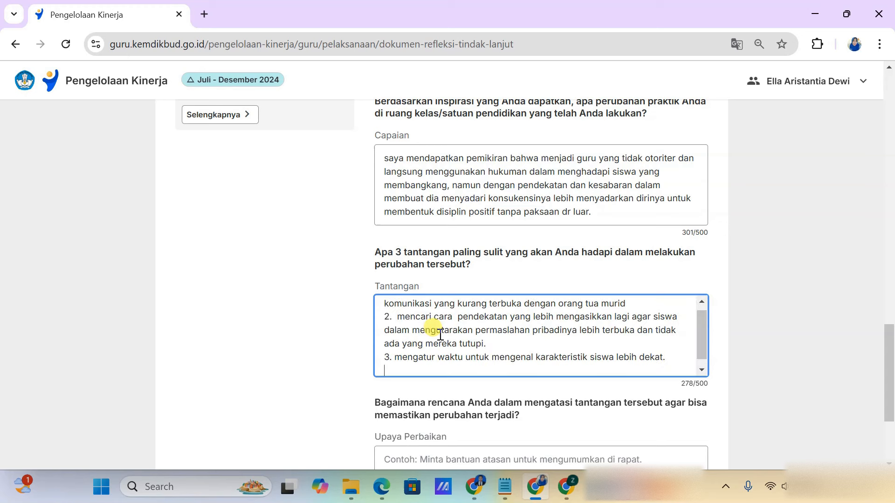
click(385, 309)
text(1.)
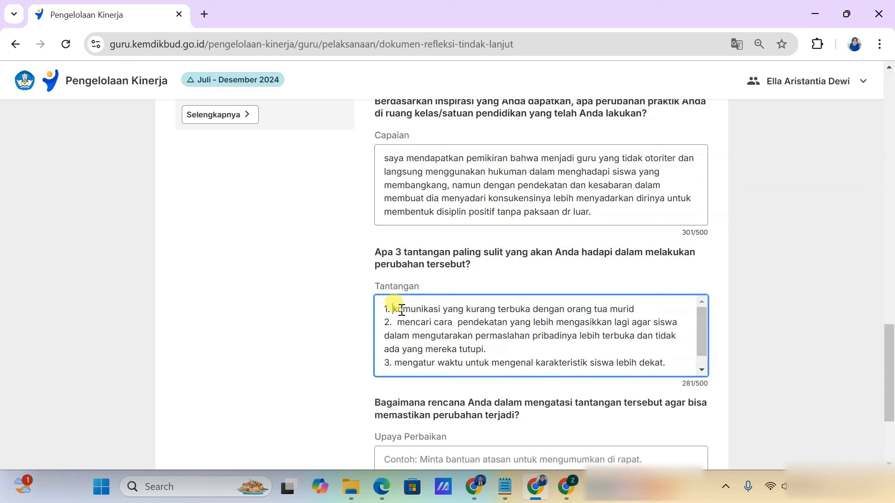
scroll(421, 335, down, 1)
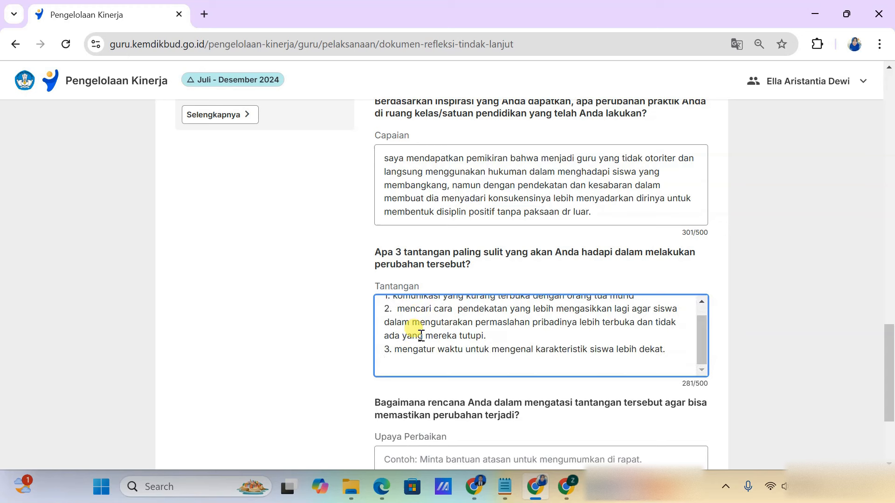
- In the Word document, copy the two lines from "meminta umpan balik dari siswa" to "observasi pembelajaran dikelas saya."
scroll(302, 362, down, 3)
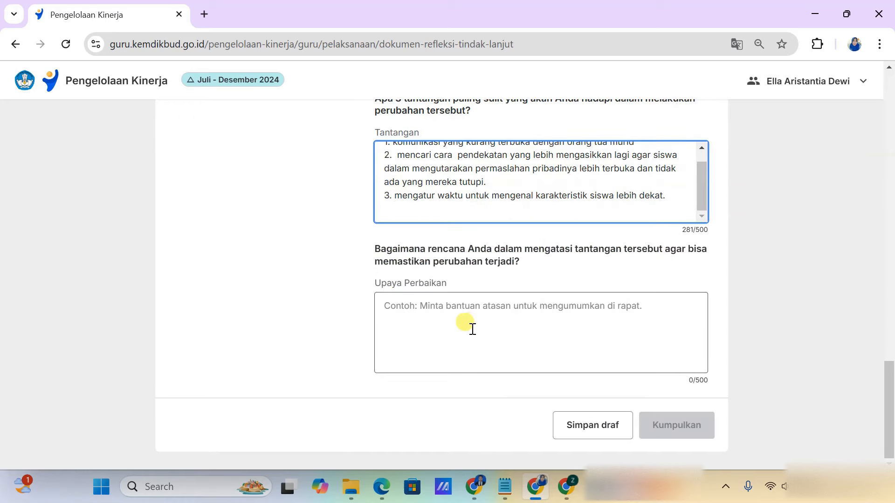
click(598, 488)
scroll(421, 334, down, 5)
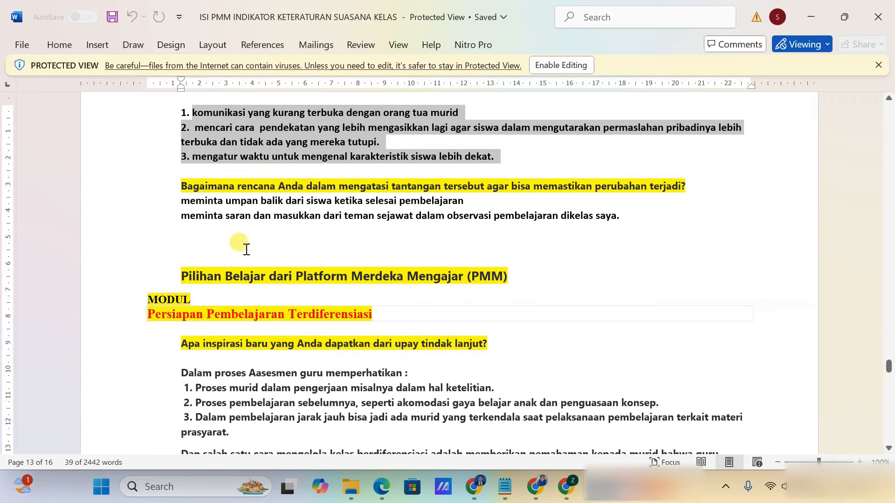
triple_click(182, 201)
key(ctrl+c)
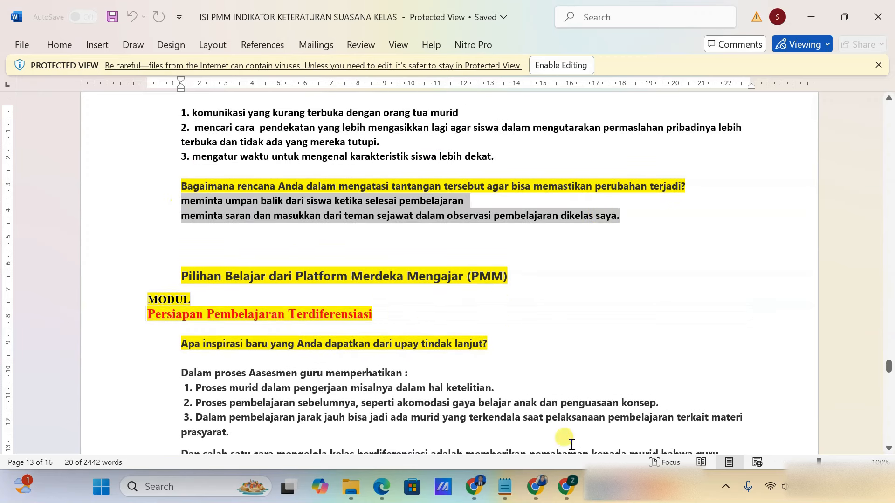
- Paste the two copied lines into the form's last Upaya Perbaikan answer
click(536, 487)
click(433, 323)
key(ctrl+v)
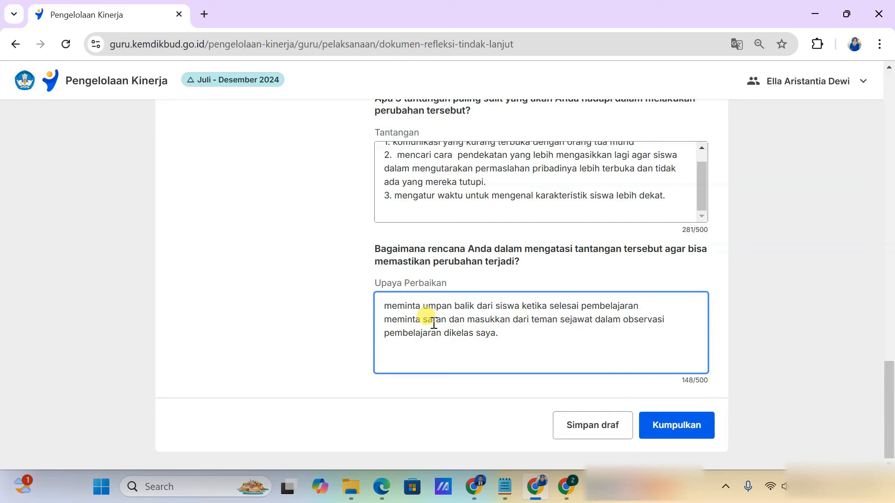
- In the Word document, copy the PMM inspiration answer from "Dalam proses Aasesmen guru memperhatikan :" to "terkait materi prasyarat."
click(606, 487)
scroll(313, 344, down, 1)
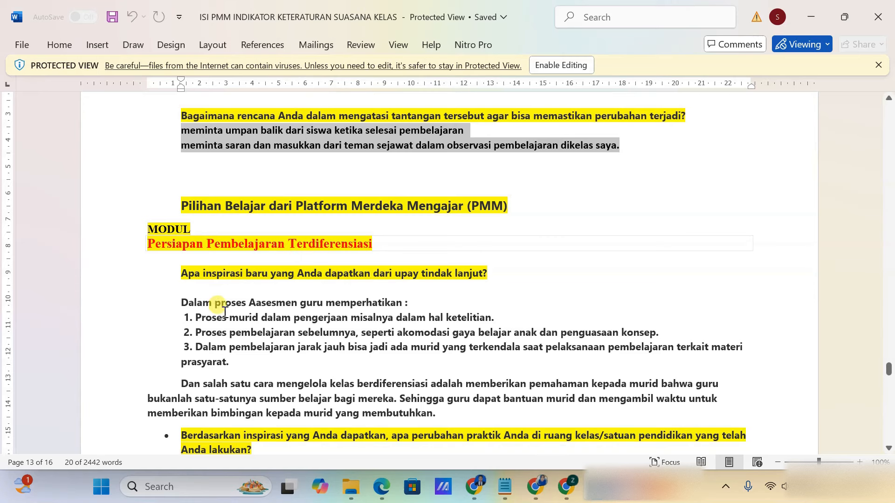
scroll(247, 359, down, 1)
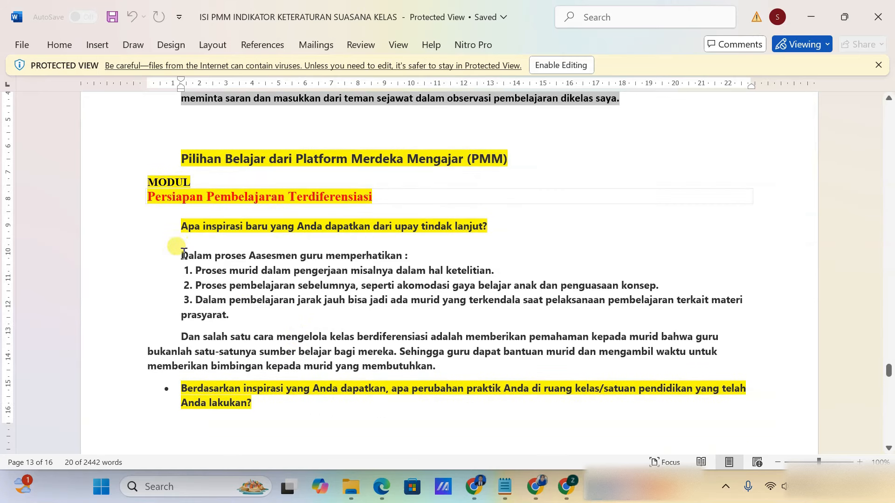
drag(183, 253, 430, 317)
key(ctrl+c)
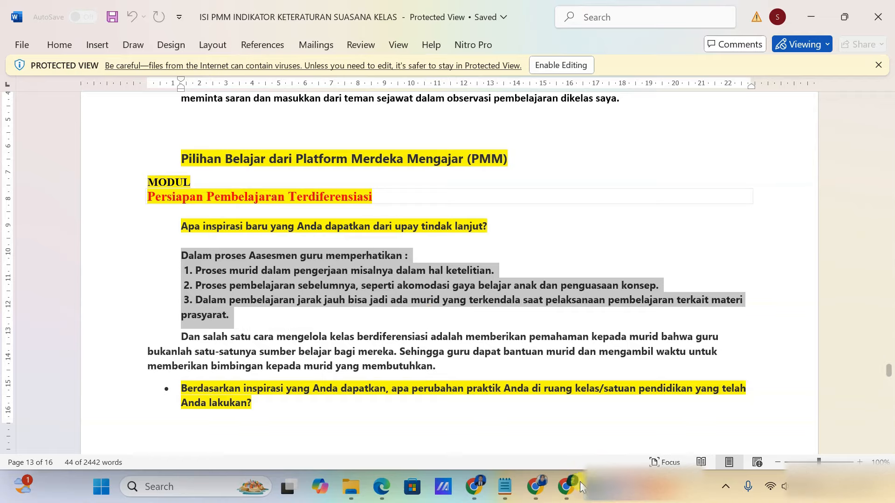
- In the PMM section of the teacher's form, replace the Inspirasi answer with the copied passage and move on to the Capaian answer
click(536, 487)
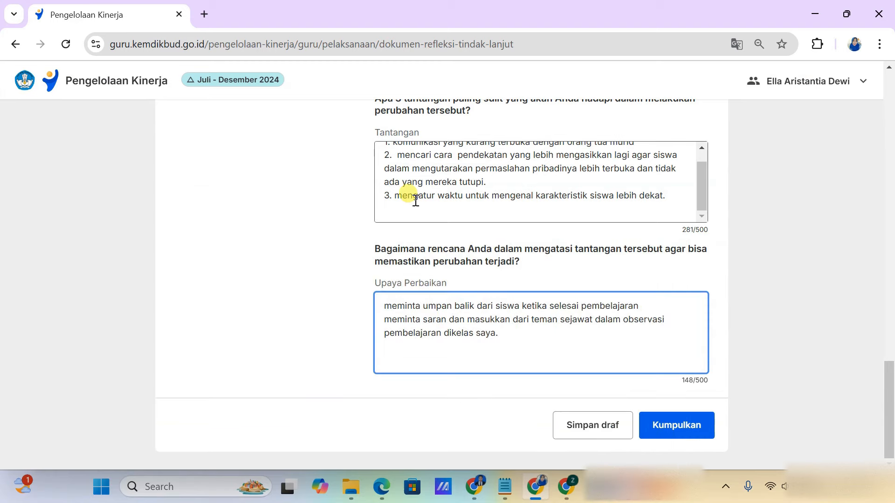
scroll(406, 193, up, 1)
scroll(583, 206, up, 5)
scroll(580, 208, up, 4)
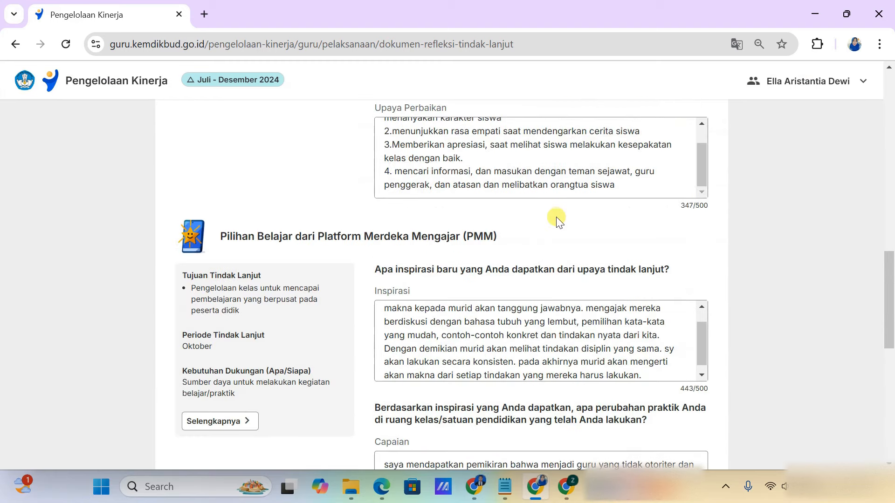
click(518, 284)
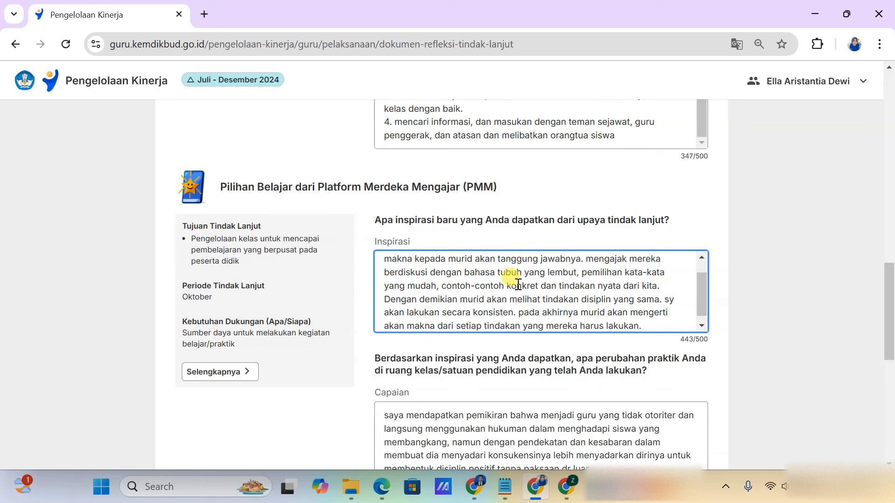
key(ctrl+a)
key(ctrl+v)
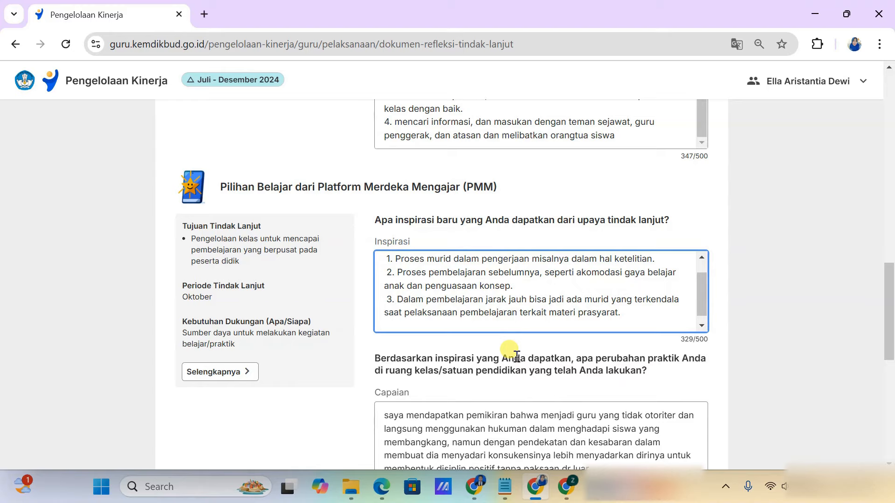
scroll(517, 357, down, 1)
click(461, 376)
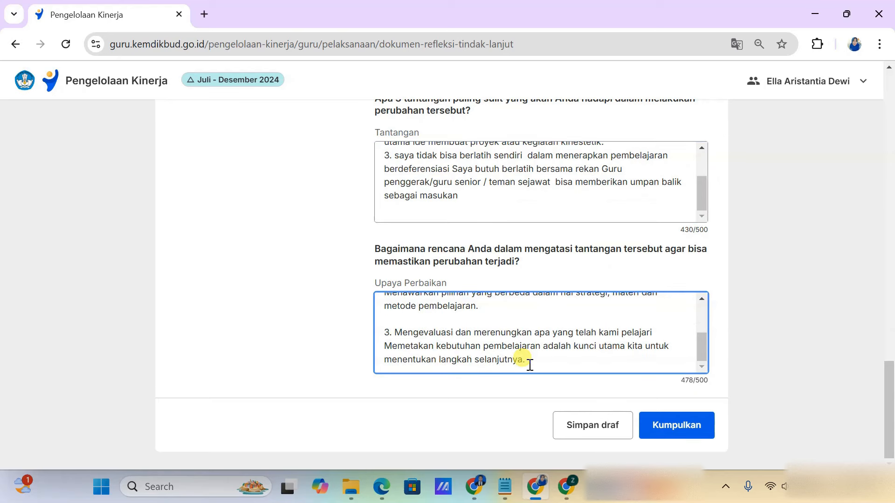
- Review the Inspirasi, Capaian, Tantangan and Upaya Perbaikan answers in both sections of the Formulir Refleksi Tindak Lanjut
scroll(438, 236, up, 6)
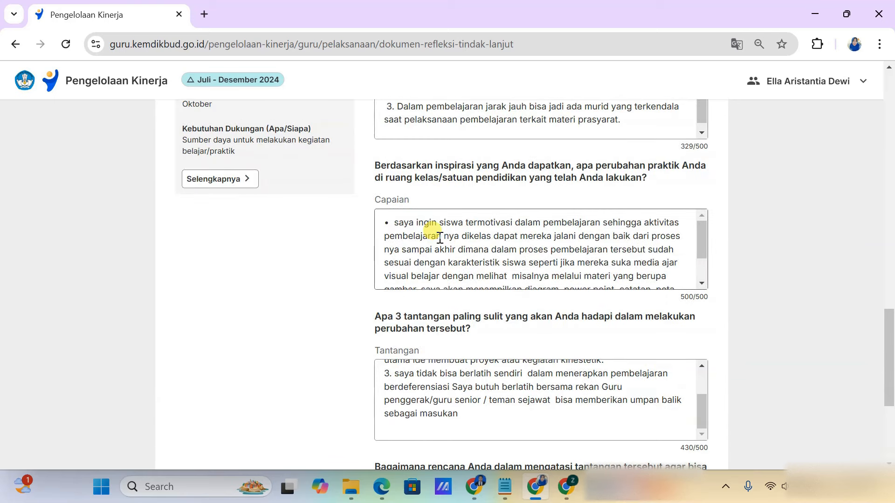
scroll(552, 311, up, 3)
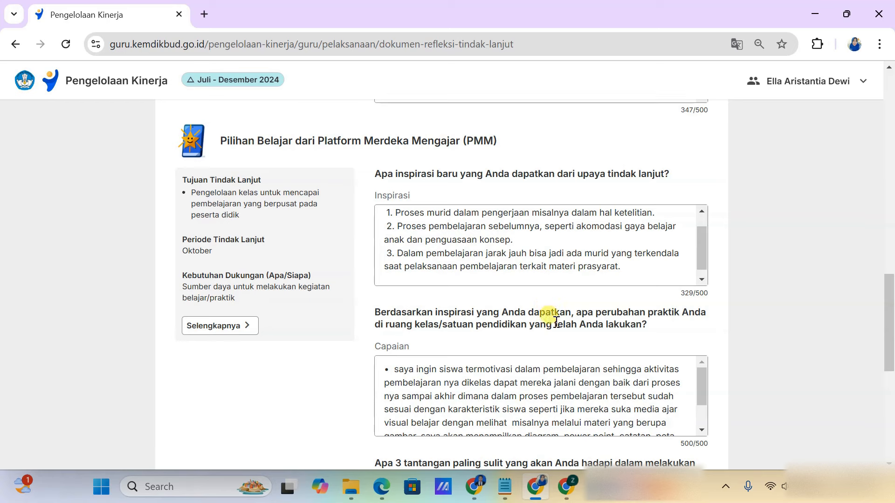
scroll(565, 343, up, 2)
scroll(620, 324, up, 1)
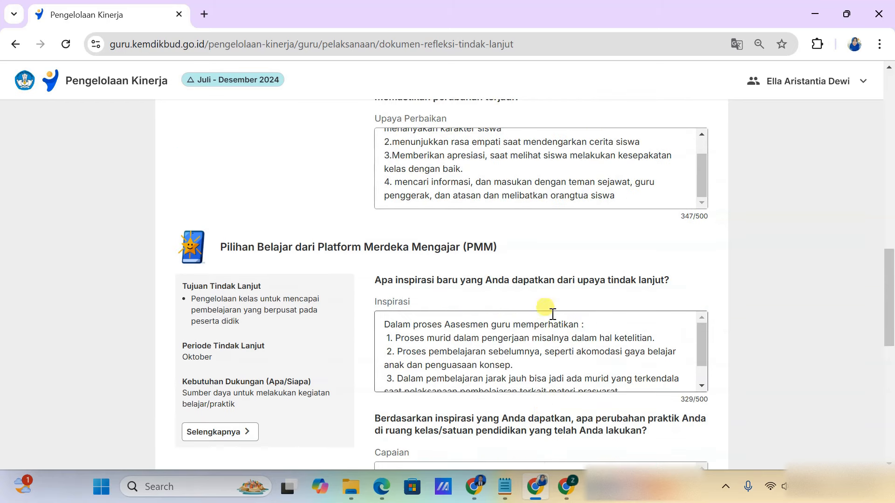
scroll(523, 229, up, 7)
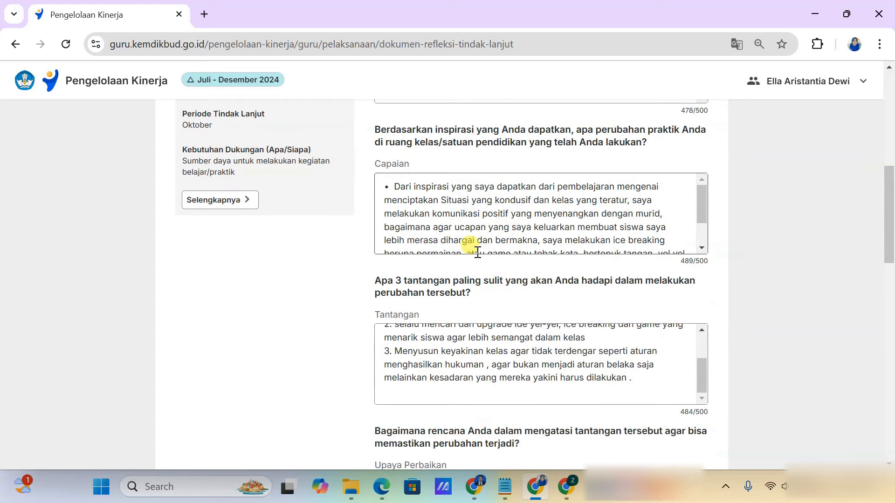
scroll(469, 244, up, 5)
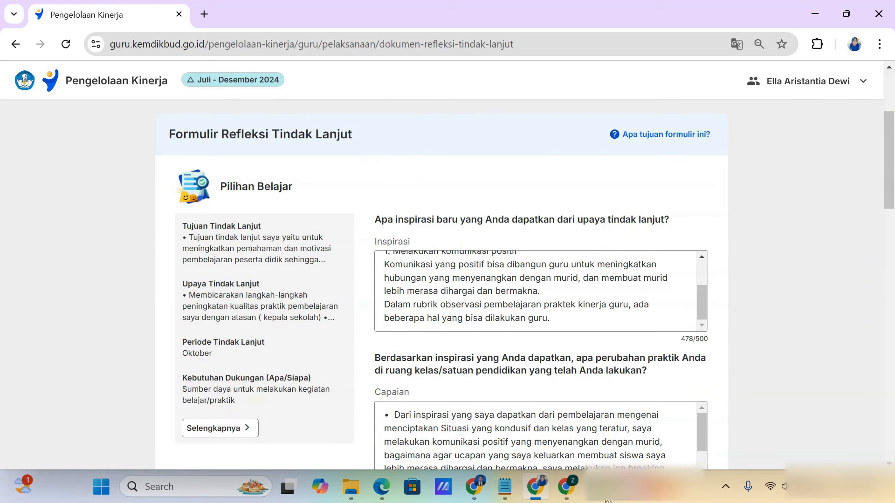
scroll(625, 321, down, 4)
scroll(625, 324, down, 6)
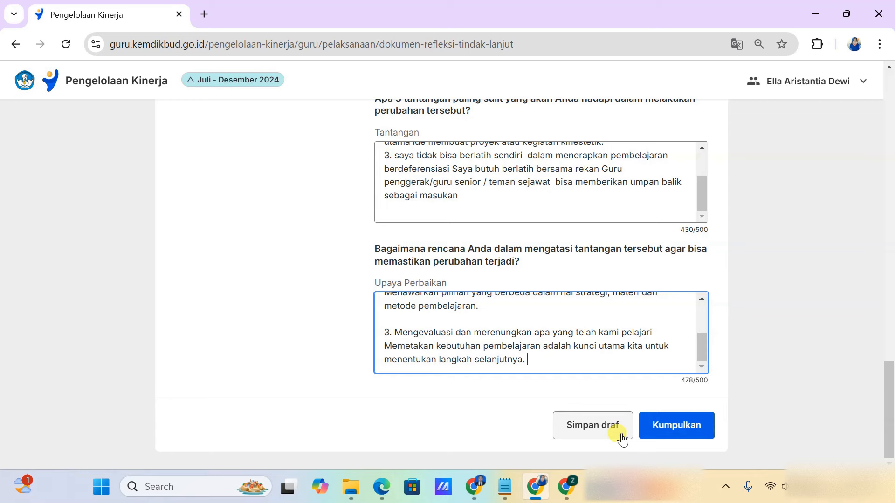
- Save the reflection form as a draft and reopen the Dokumen Refleksi Tindak Lanjut under Bagian 2
click(622, 438)
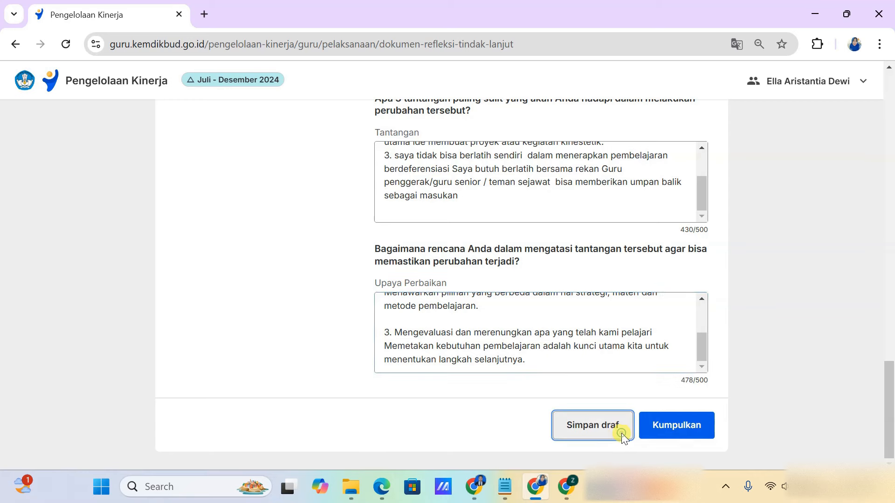
click(361, 247)
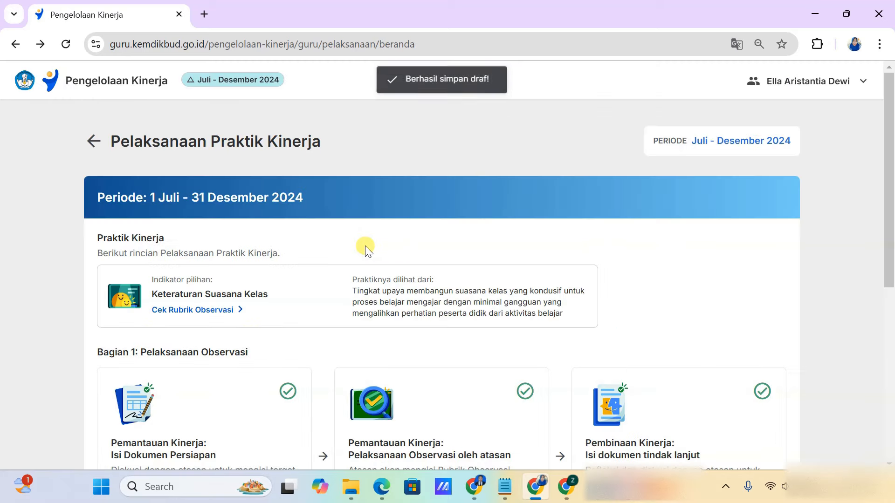
scroll(404, 335, down, 5)
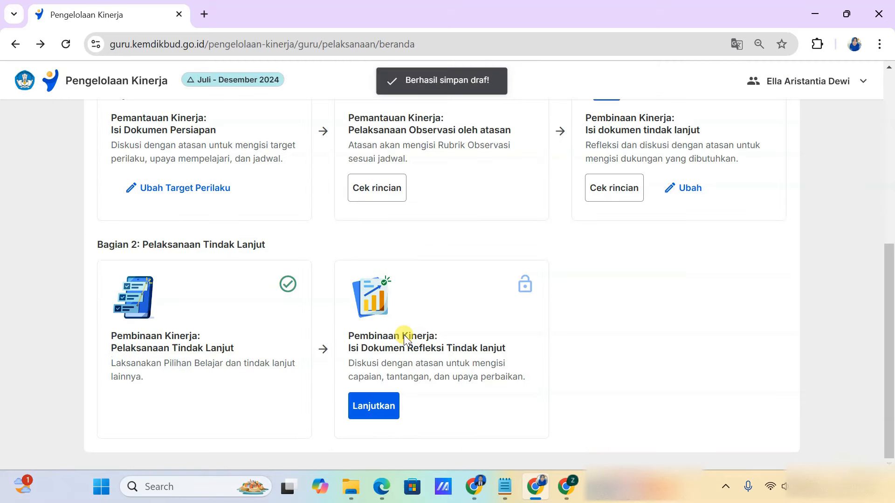
click(394, 418)
- Submit the Dokumen Refleksi Tindak Lanjut, acknowledging that its contents can be changed until it is assessed
scroll(536, 407, down, 16)
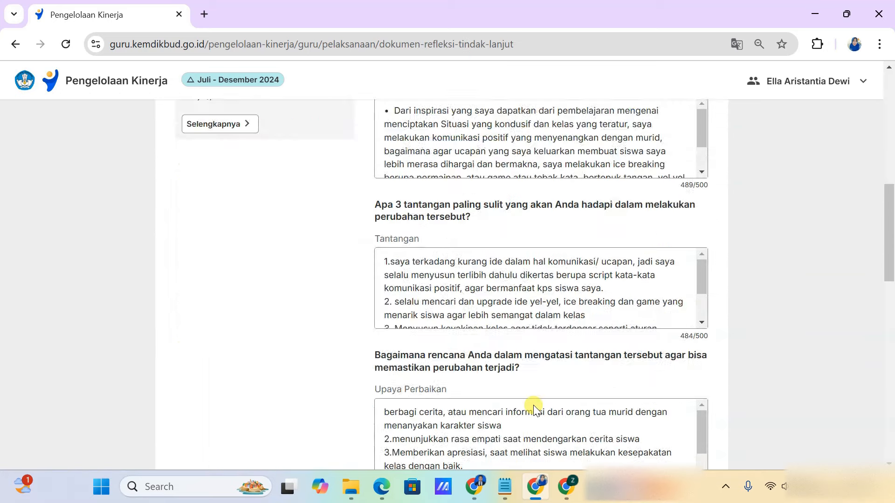
scroll(554, 400, down, 3)
click(667, 425)
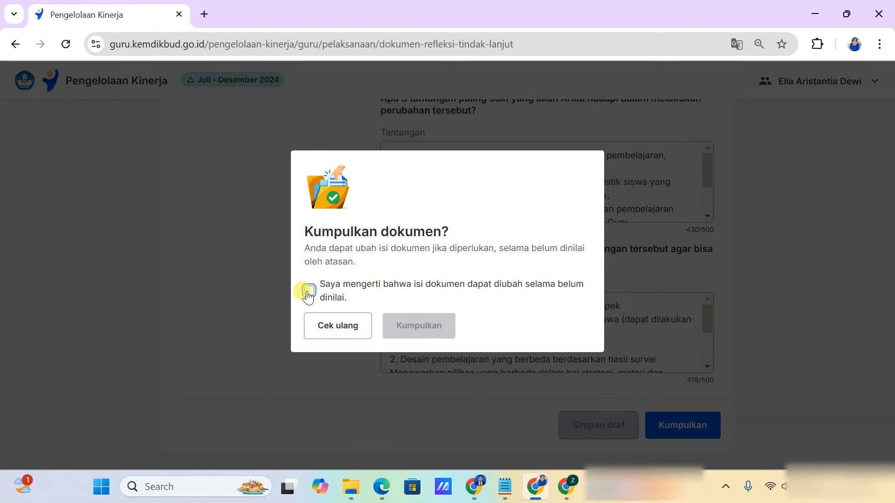
click(308, 291)
click(412, 321)
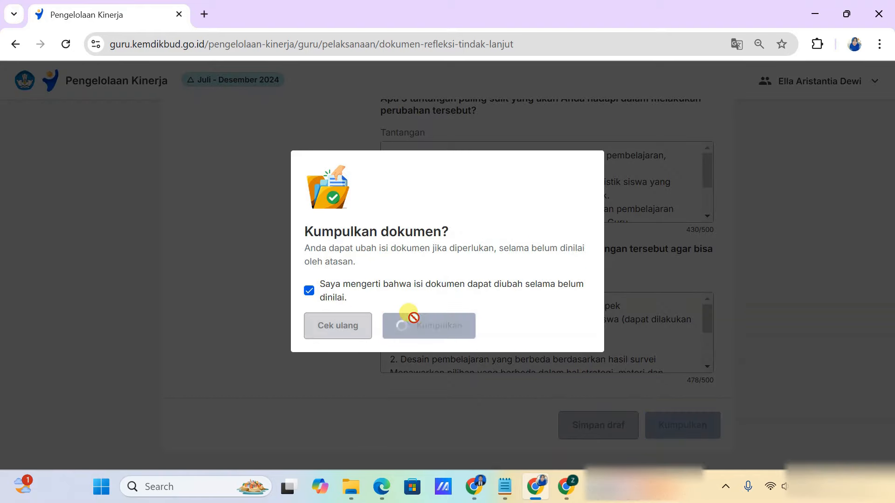
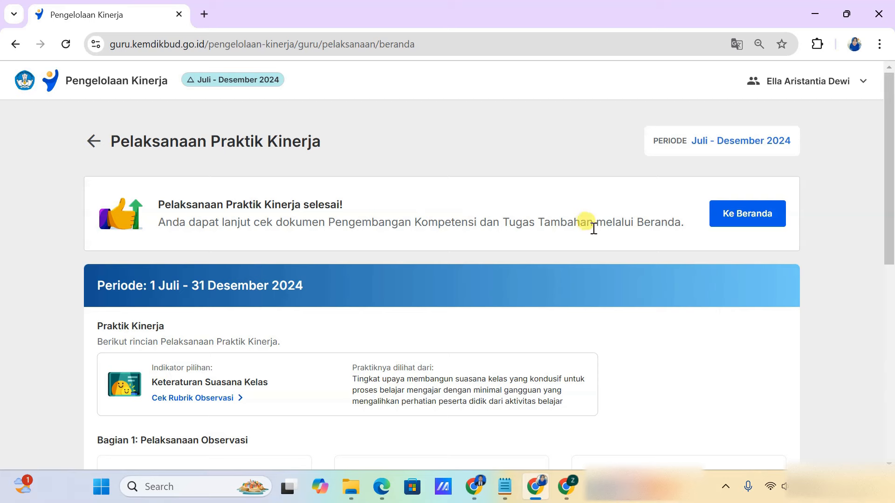
- Return to the Beranda and check the Praktik Kinerja progress and the remaining documents under Pelaksanaan Kinerja
scroll(737, 214, down, 2)
scroll(737, 214, up, 2)
click(753, 218)
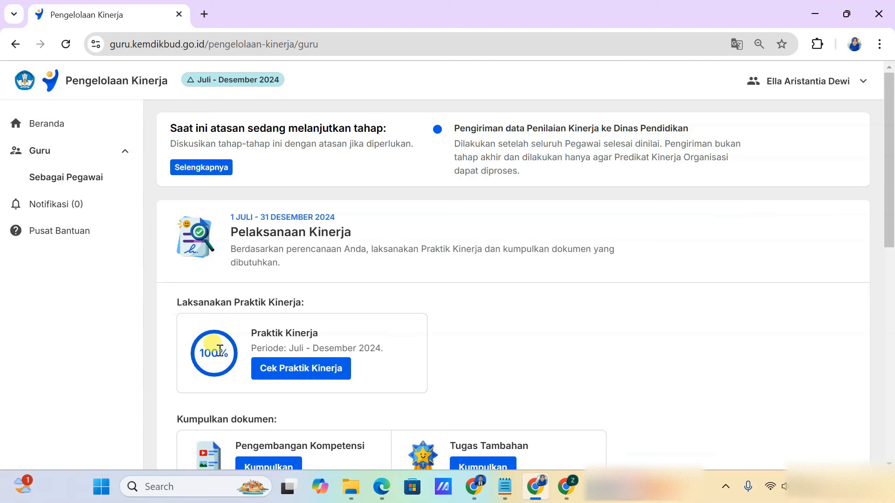
scroll(219, 351, down, 3)
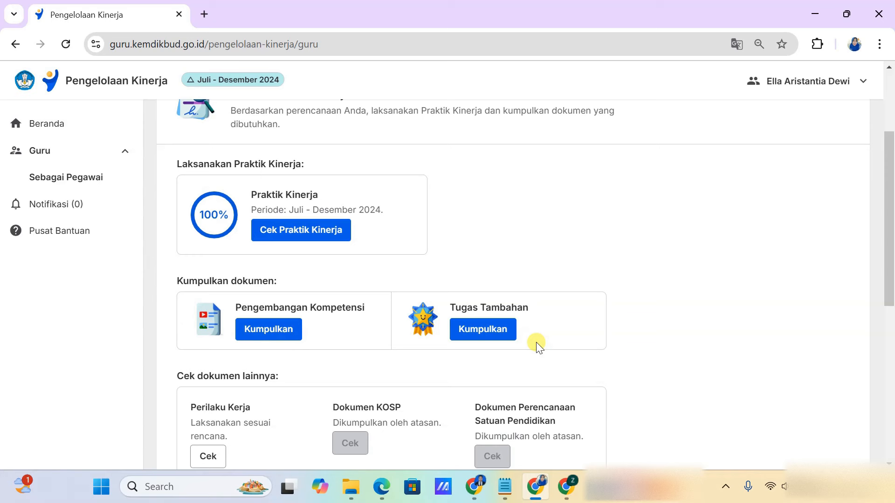
- Switch to the supervisor's browser window, reload the teacher's Praktik Kinerja page and go to Bagian 2: Pelaksanaan Tindak Lanjut
click(571, 488)
scroll(410, 194, up, 5)
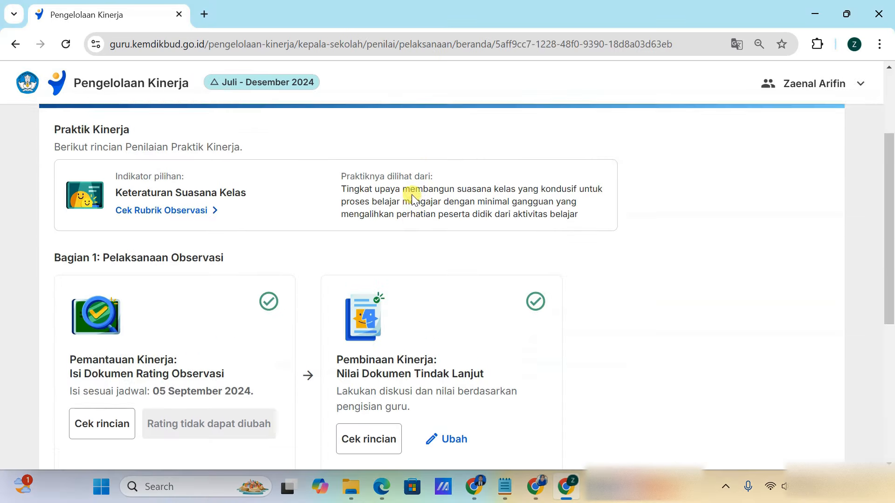
scroll(412, 194, up, 1)
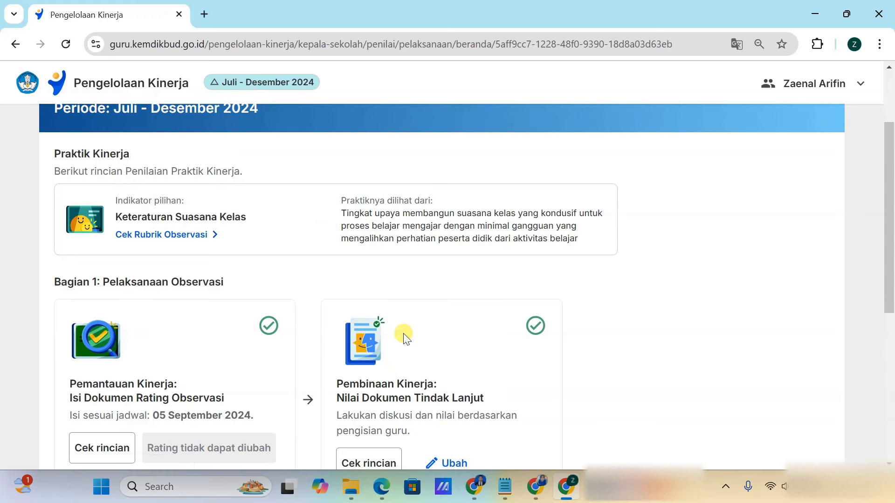
click(67, 50)
scroll(289, 299, down, 9)
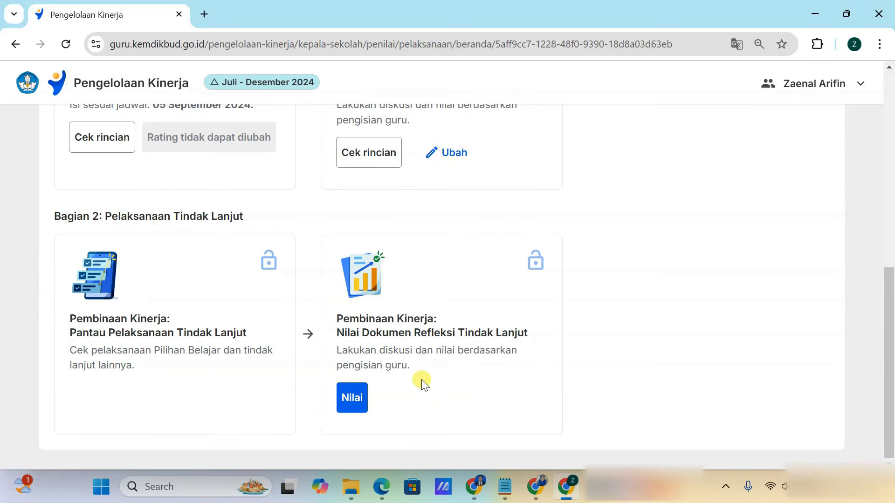
- In the Notepad outline, highlight step 6 "ATASAN MENILAI DOKUMEN REFLEKSI TINDAK LANJUT" and return to the supervisor's page
key(alt+Tab)
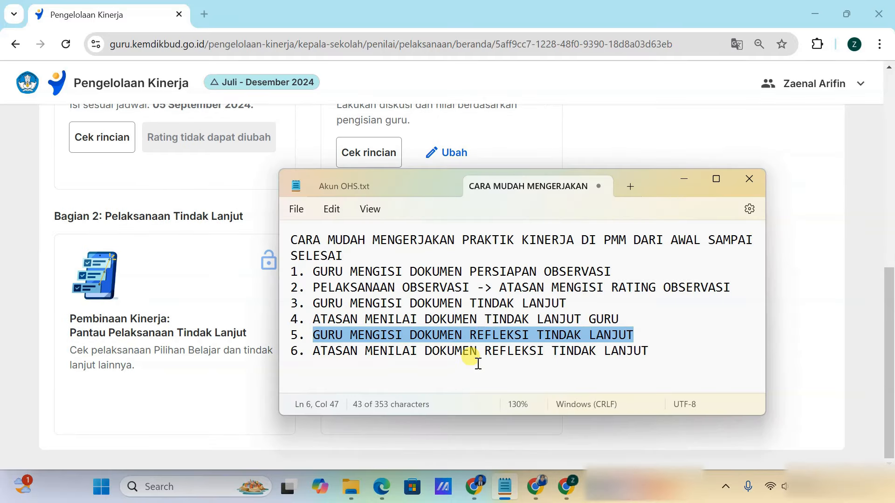
click(635, 336)
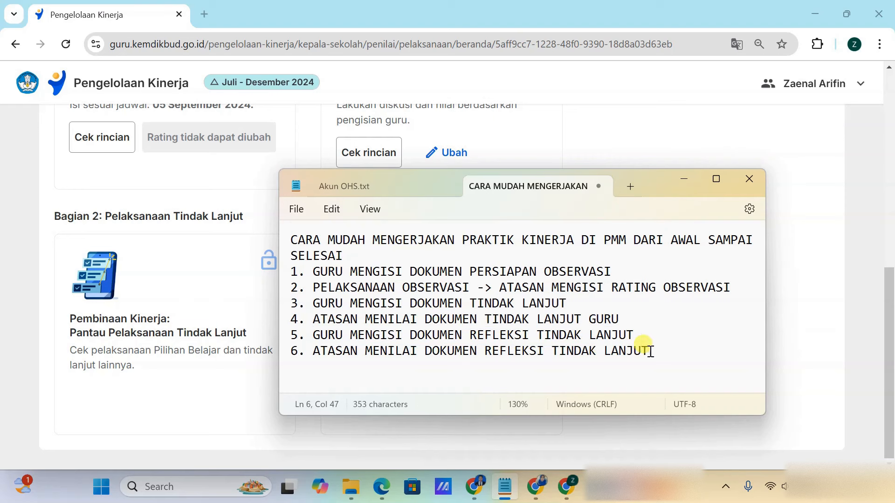
drag(653, 354, 321, 356)
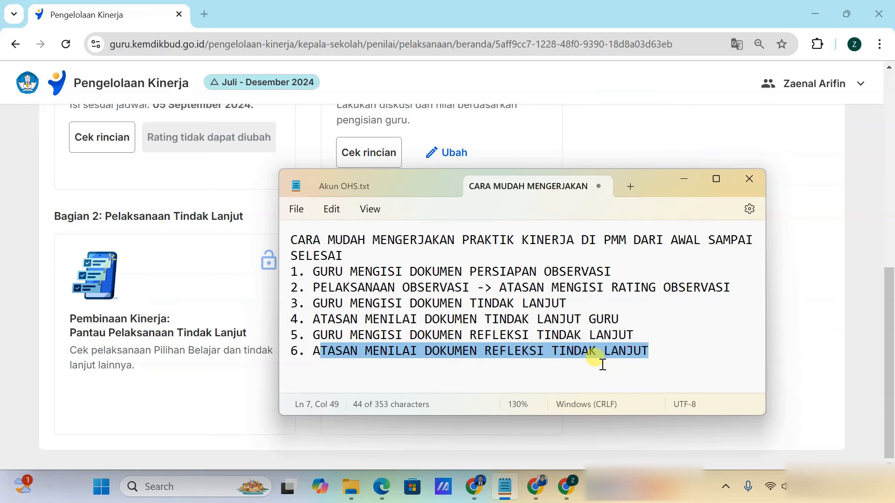
click(234, 434)
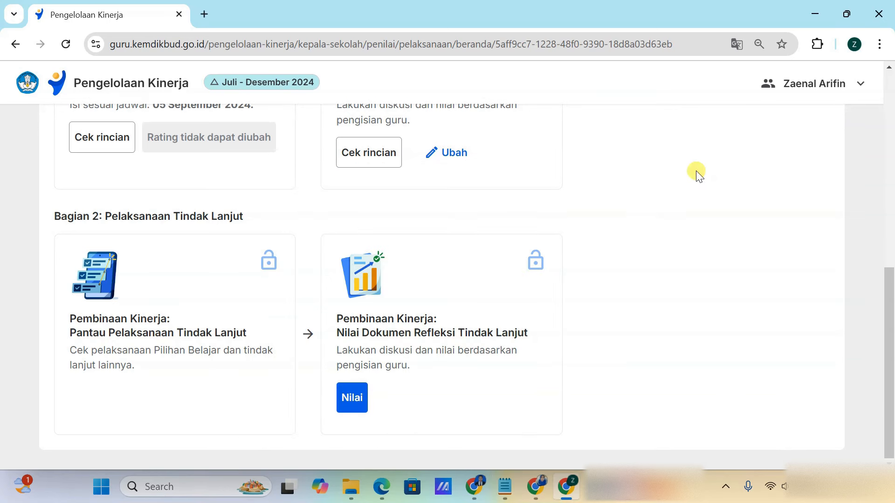
- Open the teacher's Dokumen Refleksi Tindak Lanjut for assessment, look through the form and go to the first rating question
click(352, 398)
scroll(477, 284, down, 6)
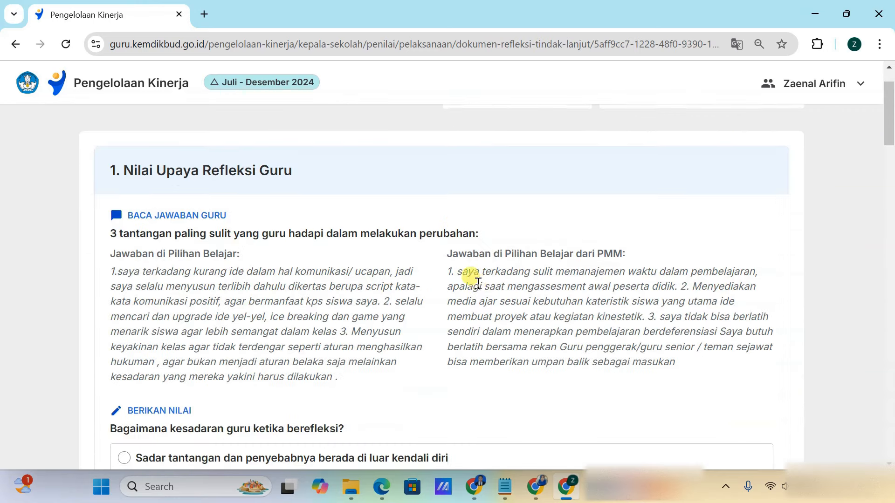
scroll(478, 288, down, 14)
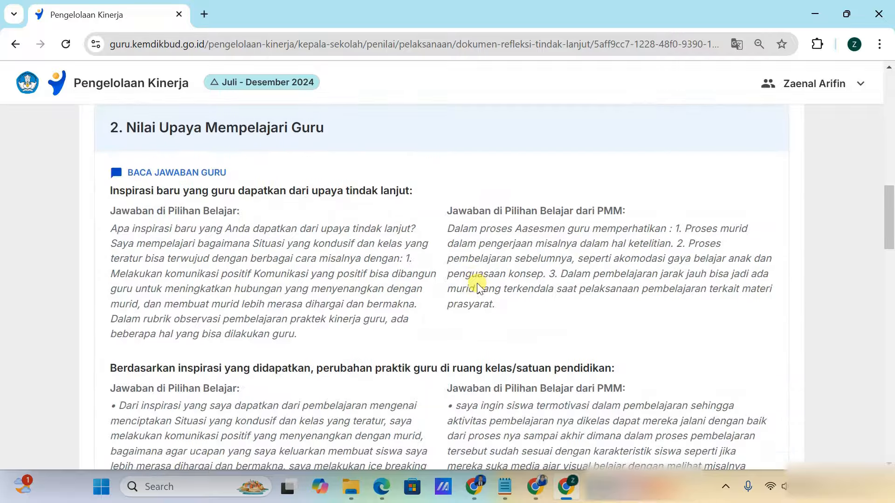
scroll(477, 283, down, 12)
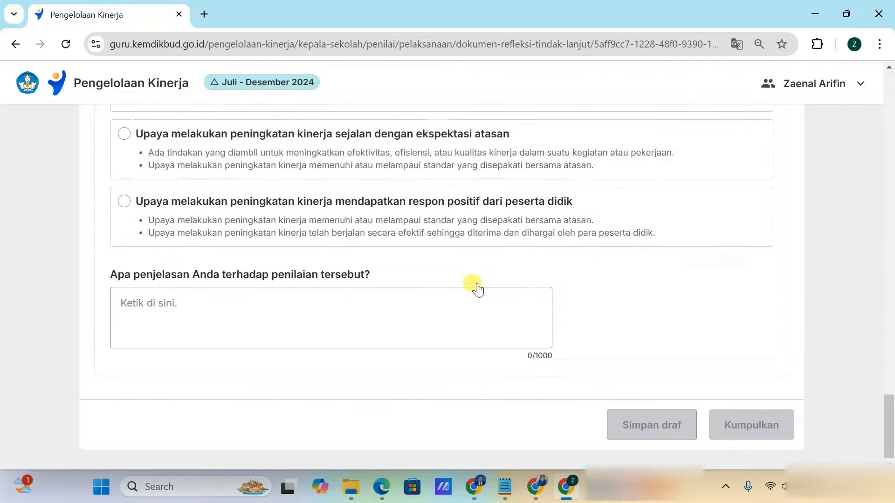
scroll(477, 283, up, 20)
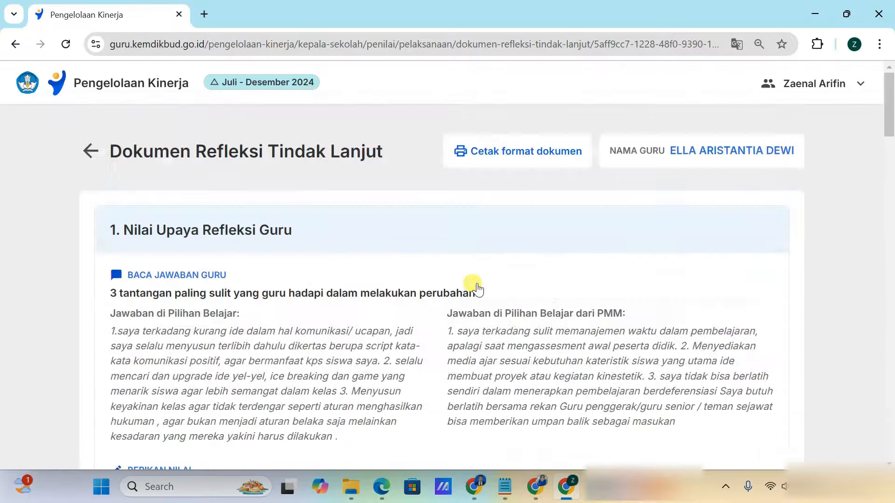
scroll(478, 287, down, 8)
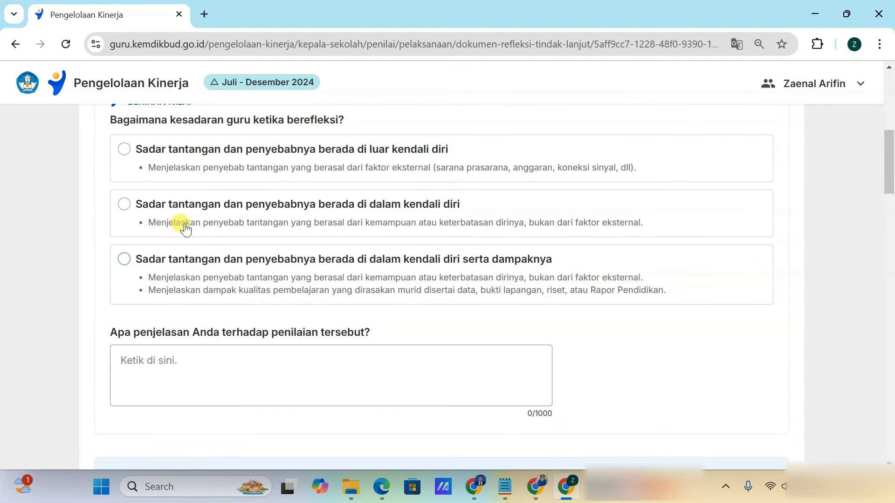
- Rate section 1 "Sadar tantangan dan penyebabnya berada di dalam kendali diri" and copy explanation 1 under ISI PMM KEPSEK in the Word document
click(124, 204)
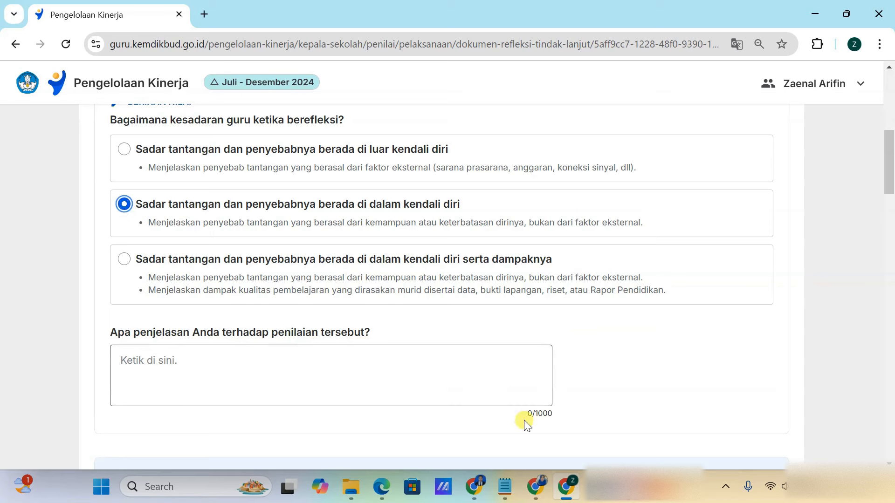
click(598, 500)
scroll(390, 335, down, 15)
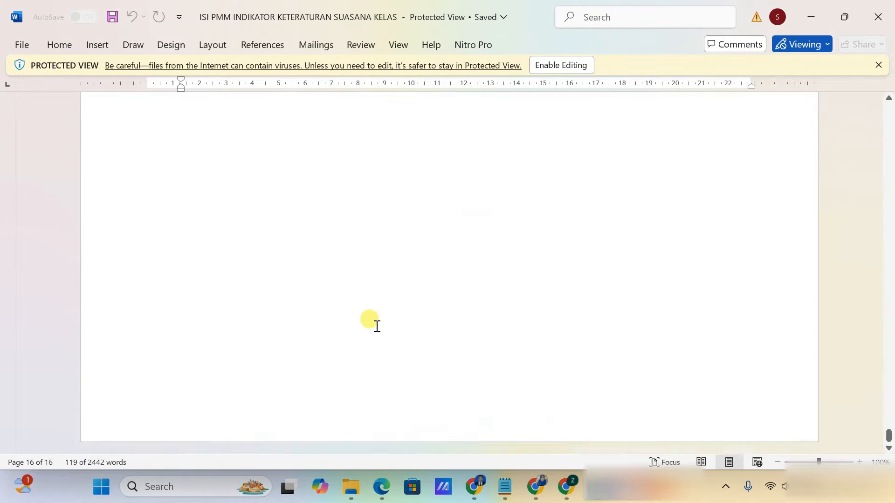
scroll(290, 265, up, 10)
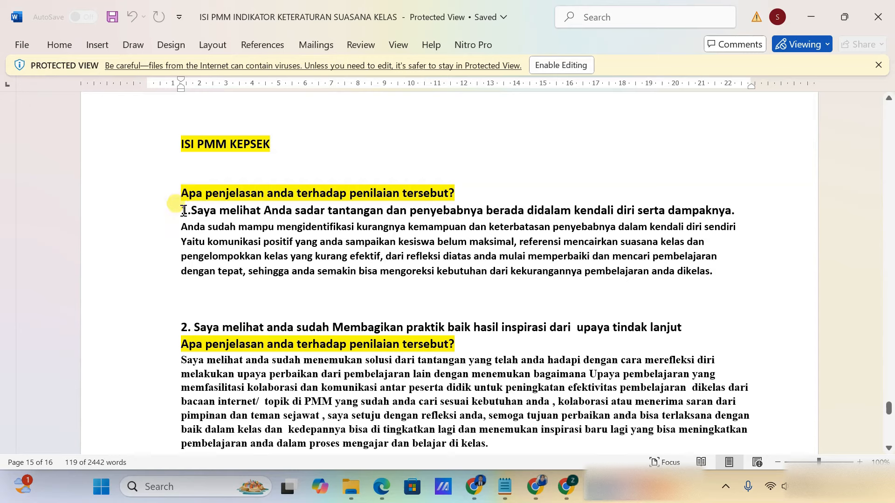
drag(191, 212, 732, 280)
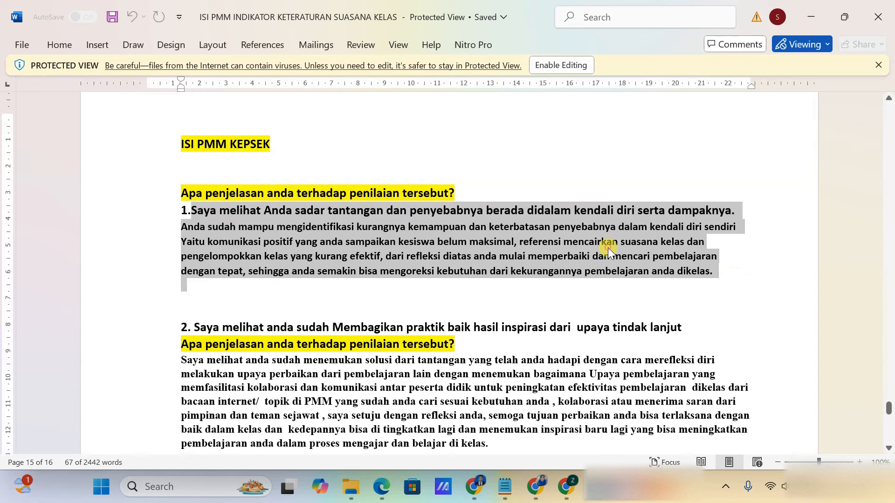
right_click(608, 247)
click(643, 264)
mouse_move(595, 498)
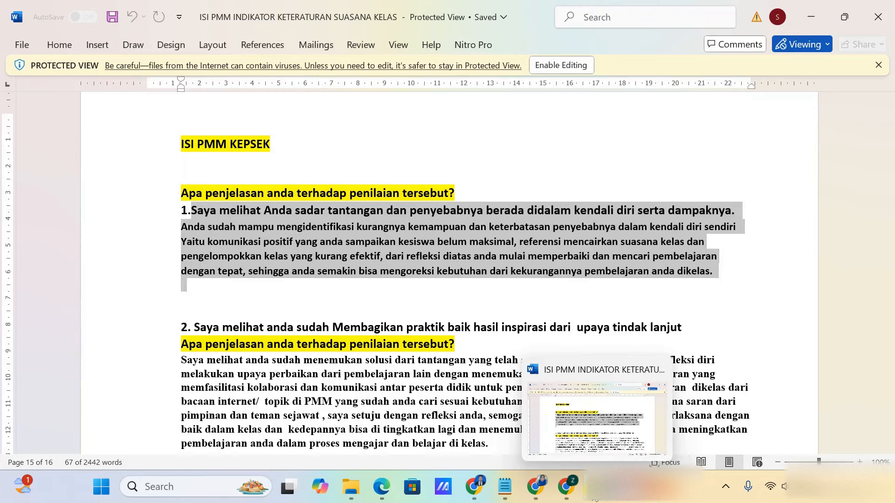
- Back on the supervisor's assessment form, paste the copied text as section 1's explanation and delete "serta dampaknya" from its first sentence
click(564, 495)
click(274, 368)
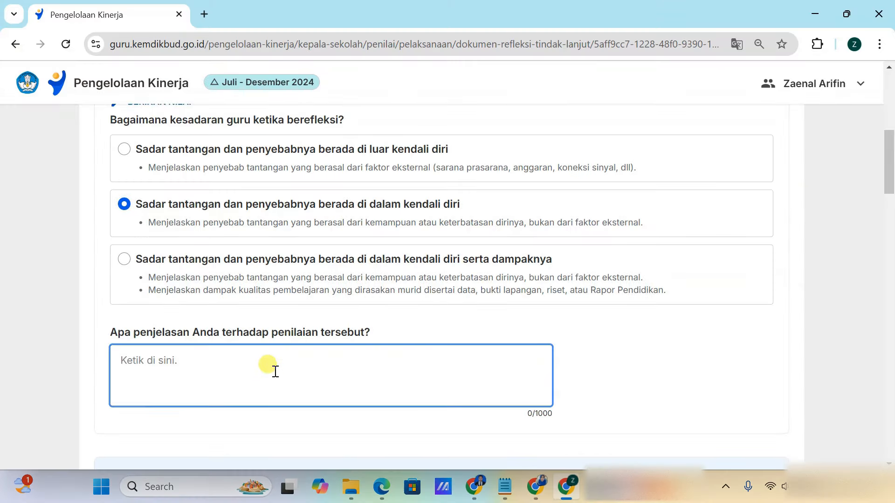
scroll(275, 371, up, 6)
scroll(275, 371, down, 5)
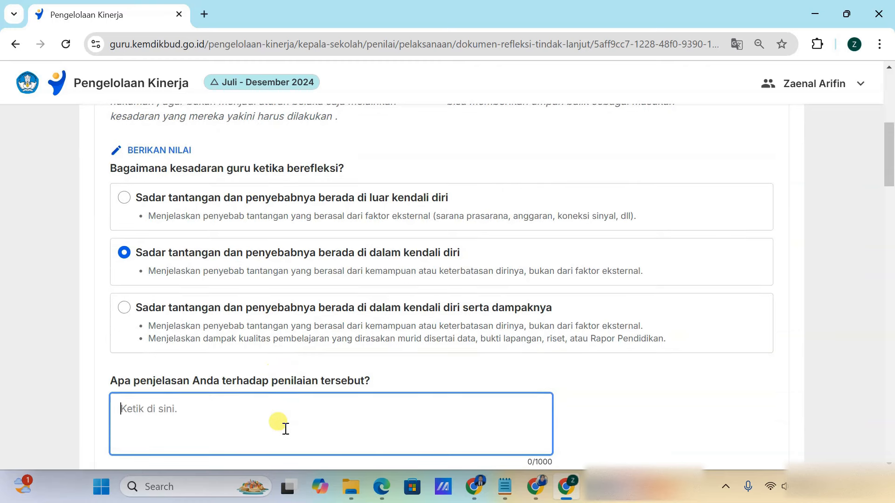
key(ctrl+v)
scroll(286, 429, up, 5)
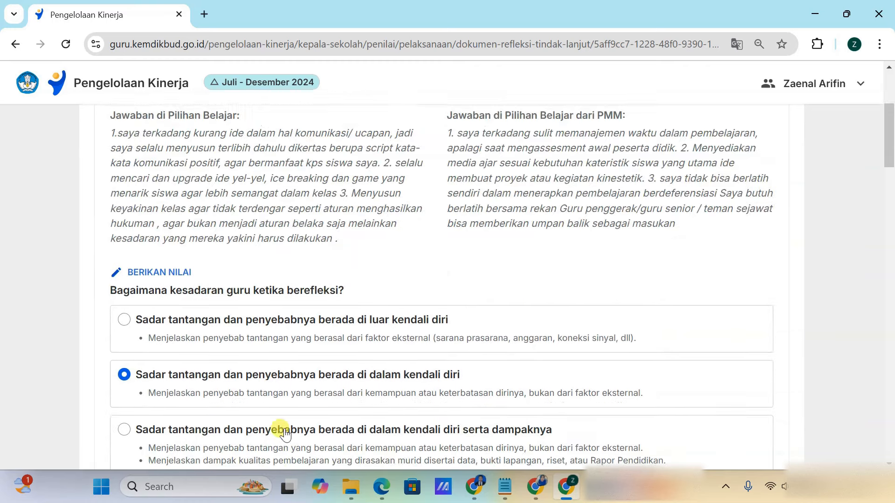
scroll(286, 431, down, 9)
scroll(322, 207, up, 3)
scroll(261, 214, up, 1)
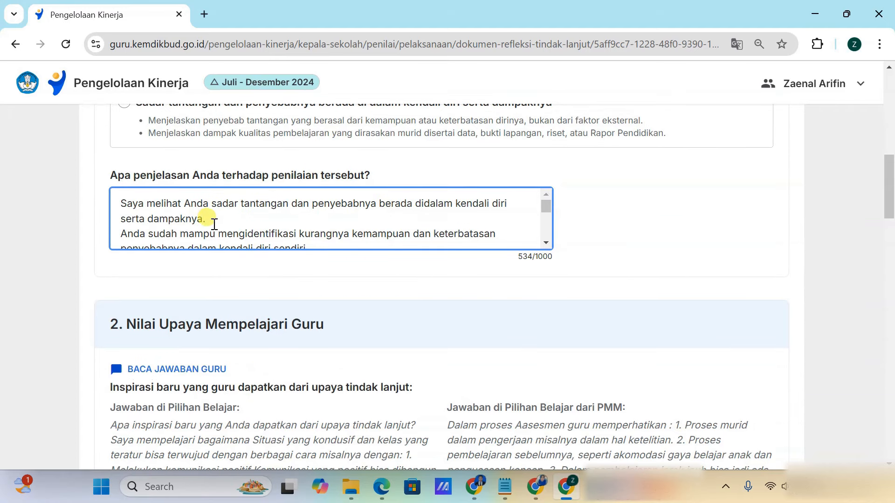
drag(211, 222, 128, 221)
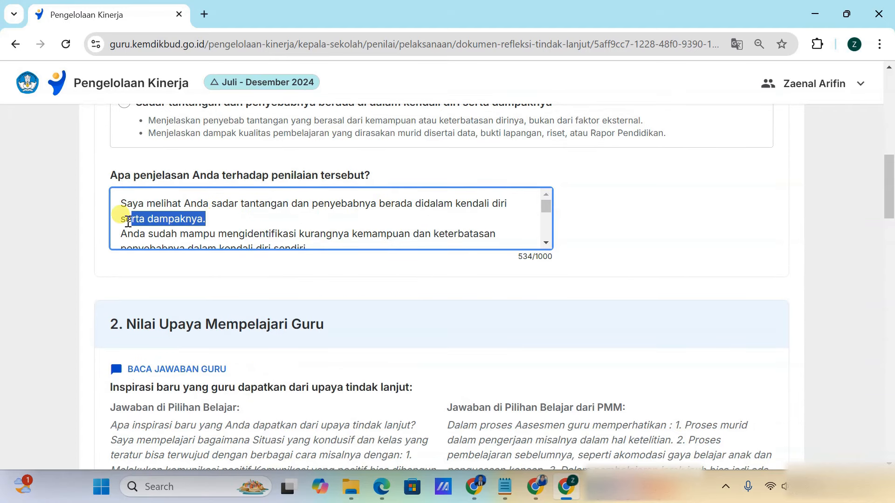
key(BackSpace)
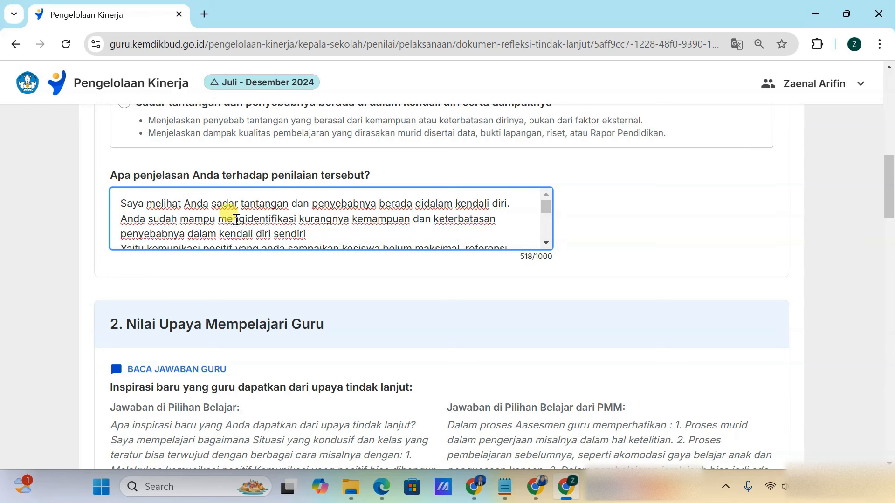
- Go through the teacher's answers in 2. Nilai Upaya Mempelajari Guru and rate them "Mempraktikkan inspirasi dari upaya tindak lanjut"
scroll(261, 234, down, 3)
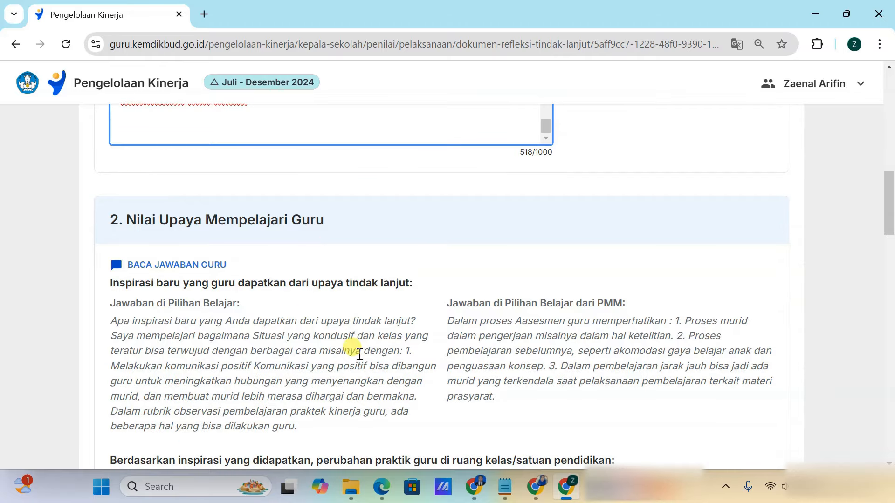
scroll(235, 253, down, 4)
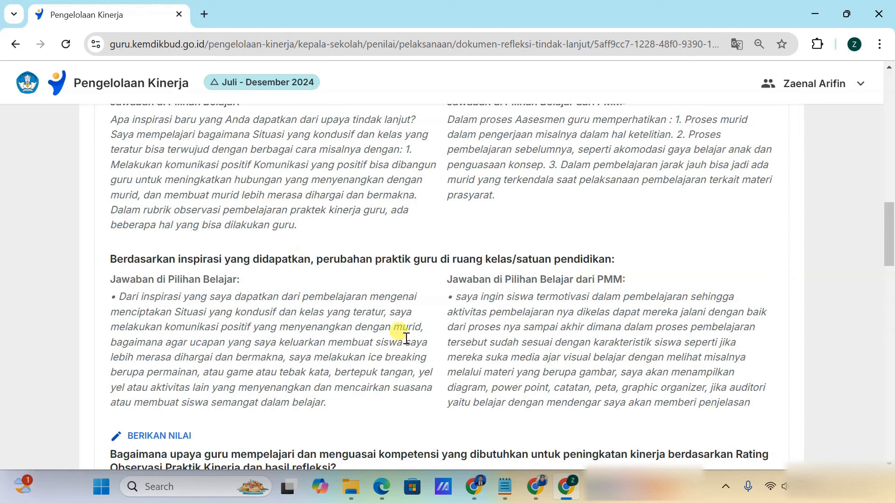
scroll(486, 326, down, 2)
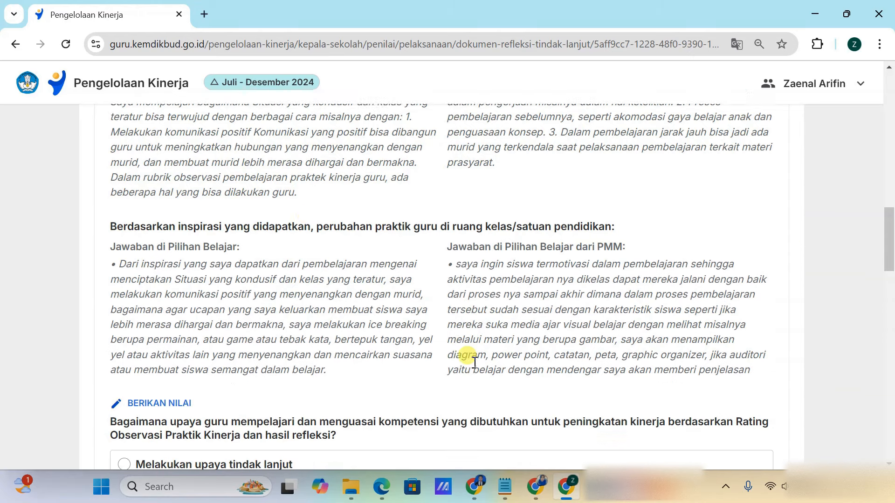
scroll(497, 285, down, 3)
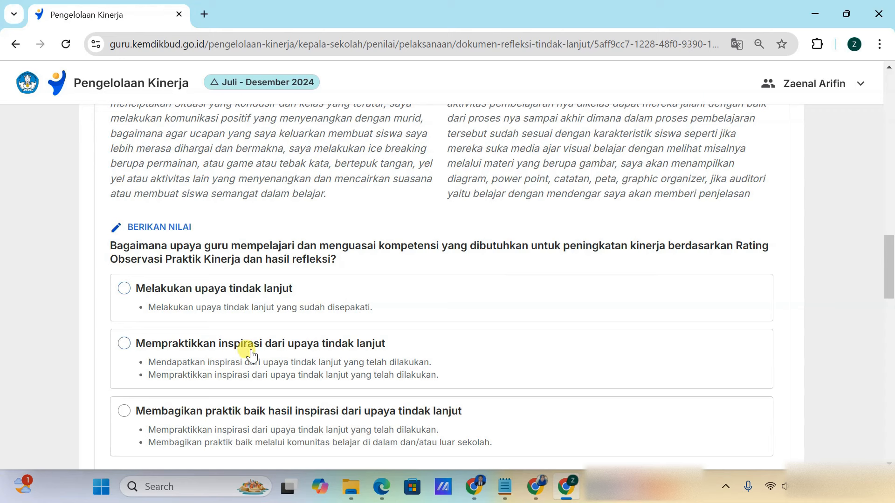
click(125, 345)
- Copy the paragraph starting "Saya melihat anda sudah menemukan solusi" from the Word document and paste it as section 2's explanation
scroll(208, 378, down, 3)
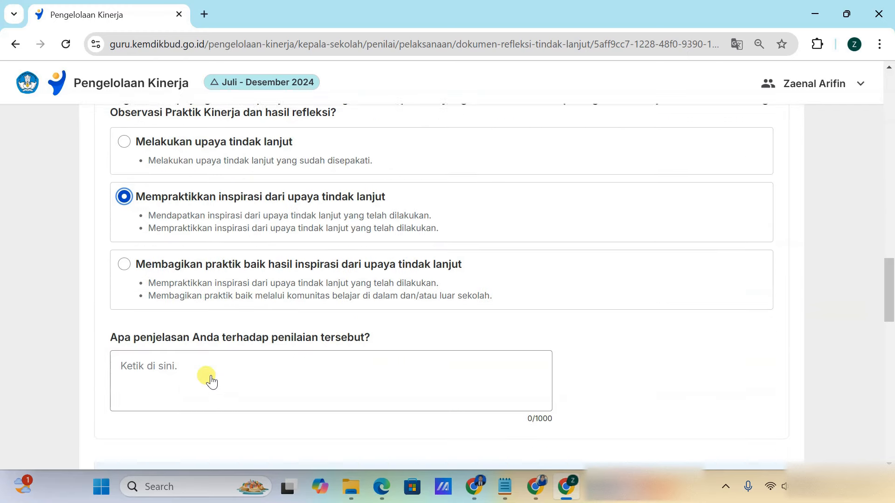
key(alt+Tab)
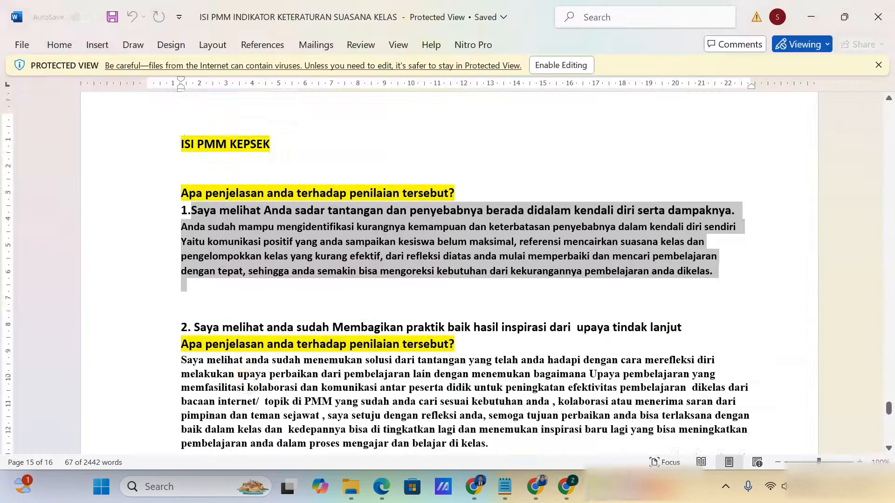
drag(180, 313, 496, 396)
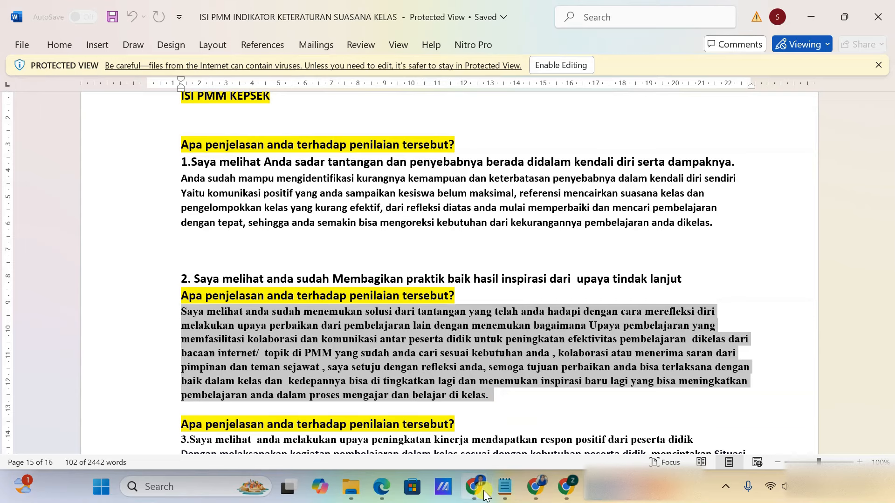
mouse_move(538, 494)
click(567, 487)
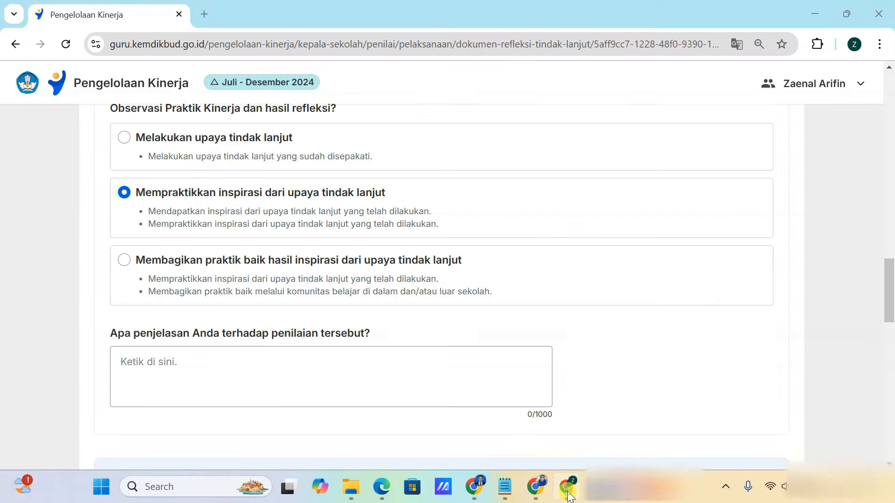
click(251, 357)
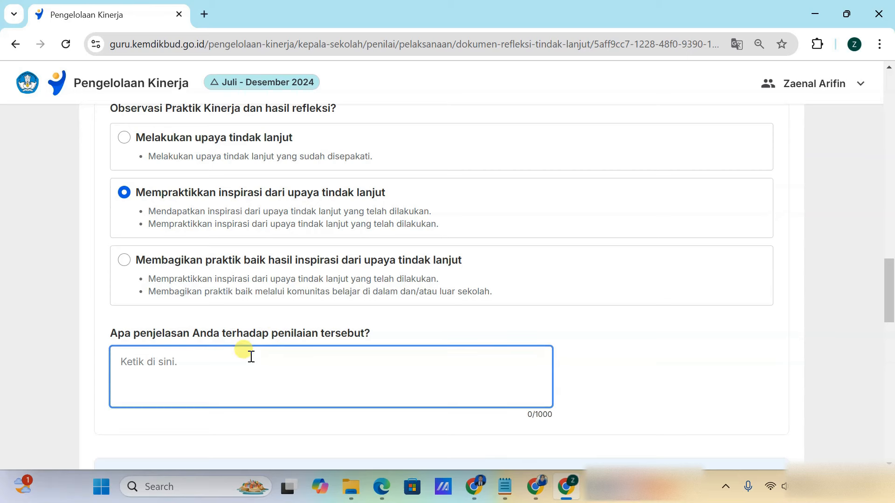
key(ctrl+v)
scroll(251, 357, down, 1)
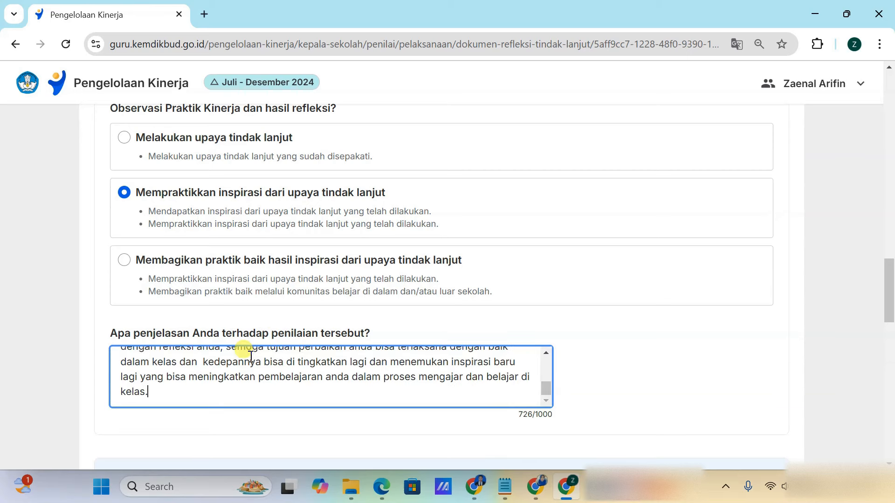
- Rate 3. Nilai Peningkatan Kinerja Guru as "Upaya melakukan peningkatan kinerja sejalan dengan ekspektasi atasan"
scroll(443, 312, down, 8)
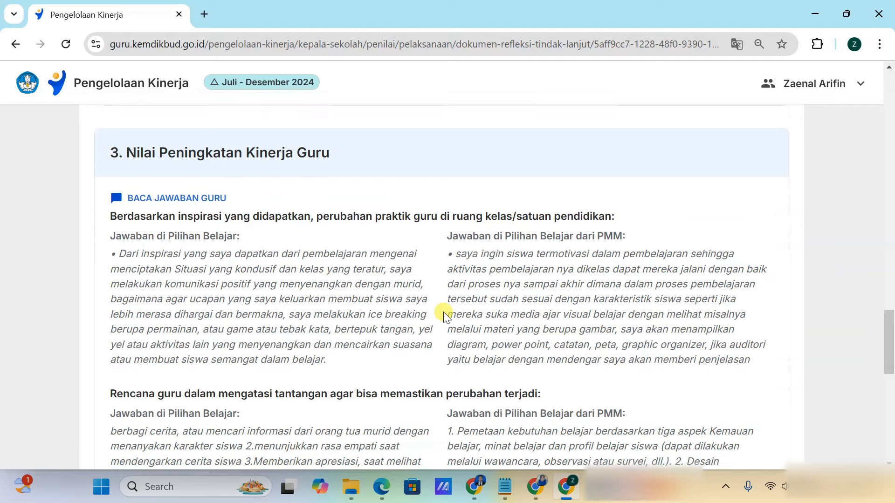
scroll(251, 332, down, 8)
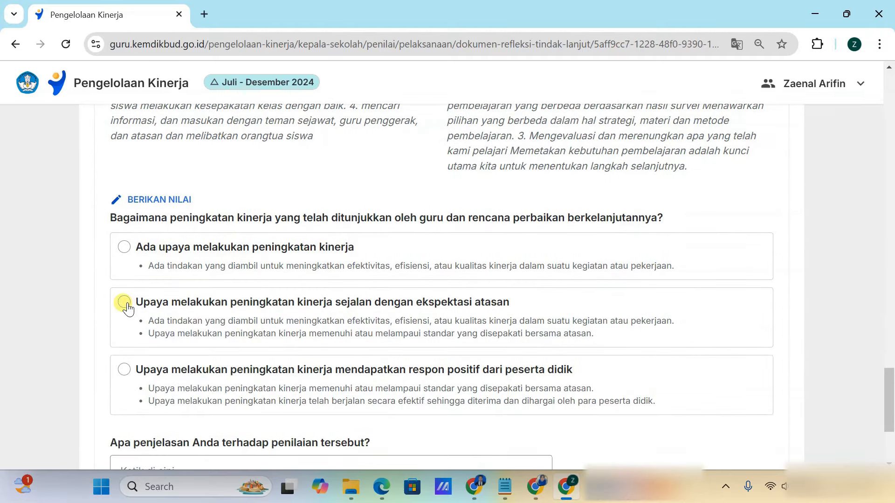
click(124, 303)
- Copy explanation 3, starting "Saya melihat anda melakukan upaya peningkatan kinerja", from the Word document and paste it as section 3's explanation
scroll(245, 375, down, 3)
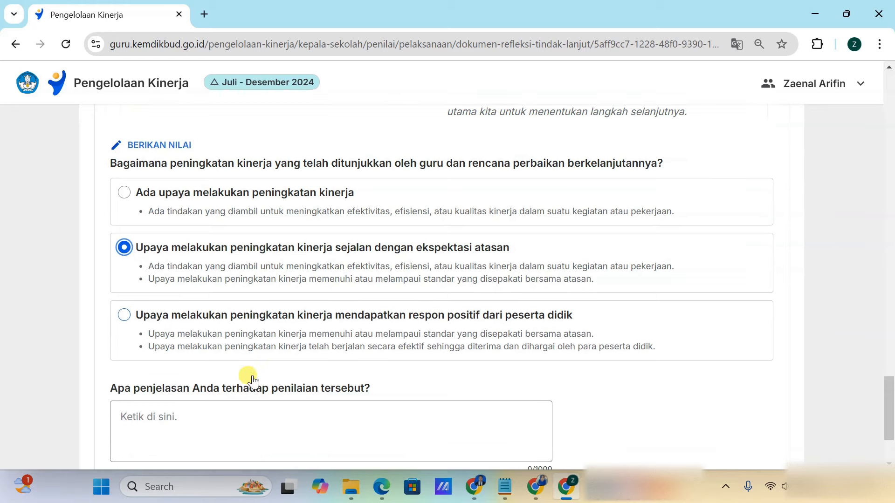
click(602, 488)
scroll(359, 373, down, 5)
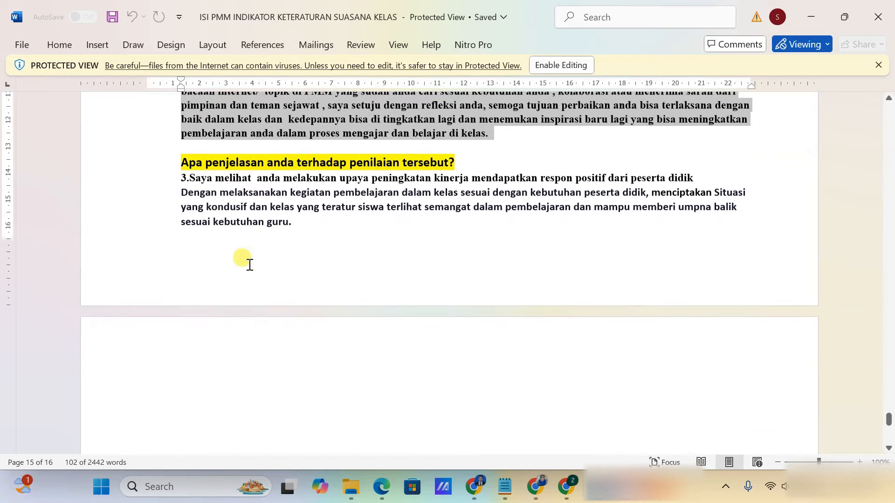
drag(192, 179, 296, 223)
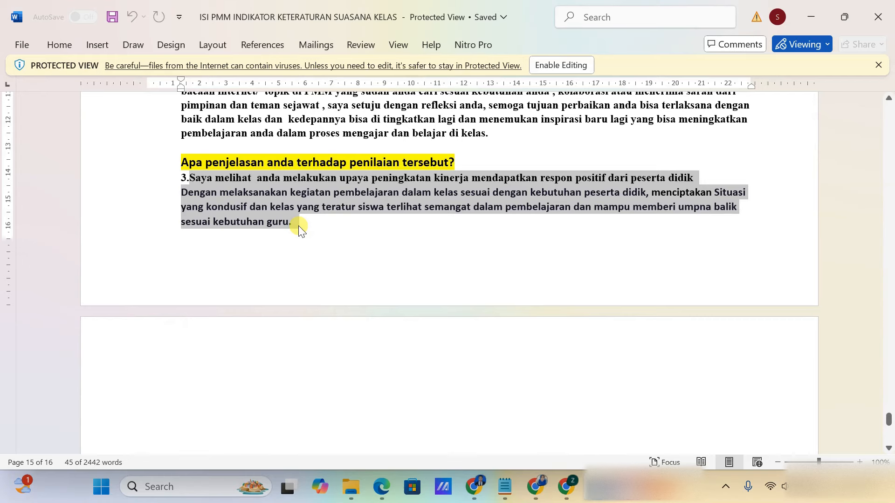
click(574, 493)
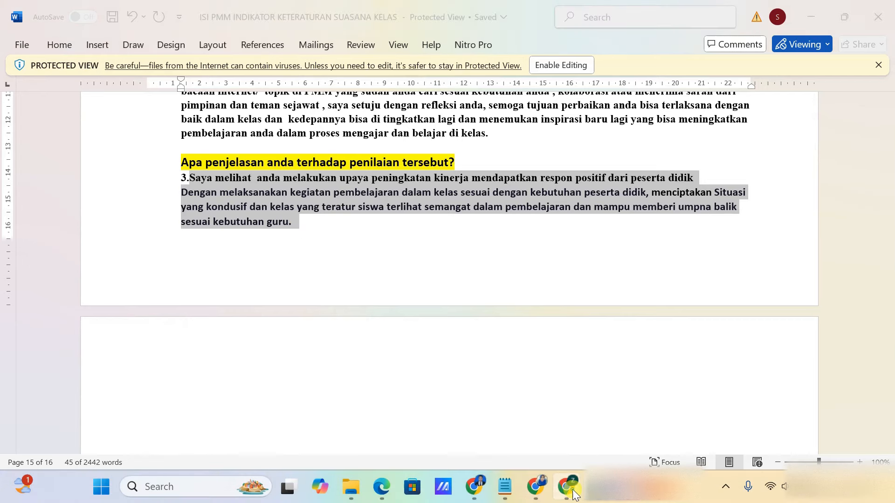
click(245, 359)
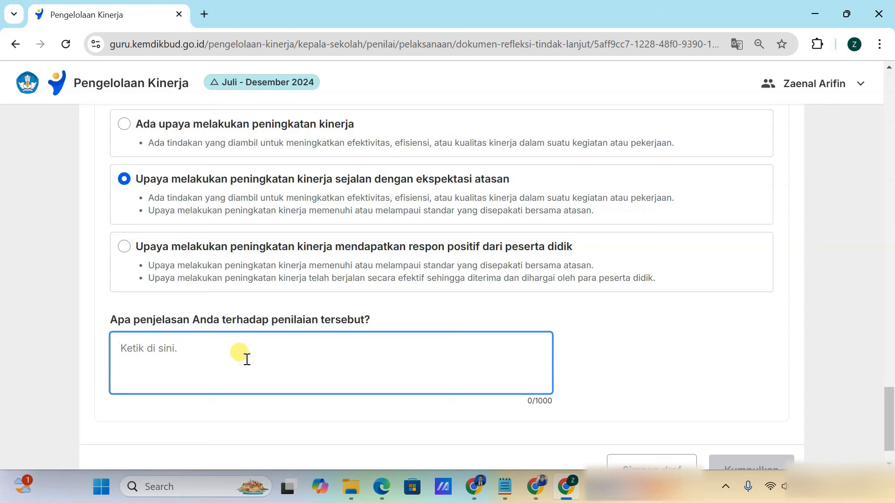
key(ctrl+v)
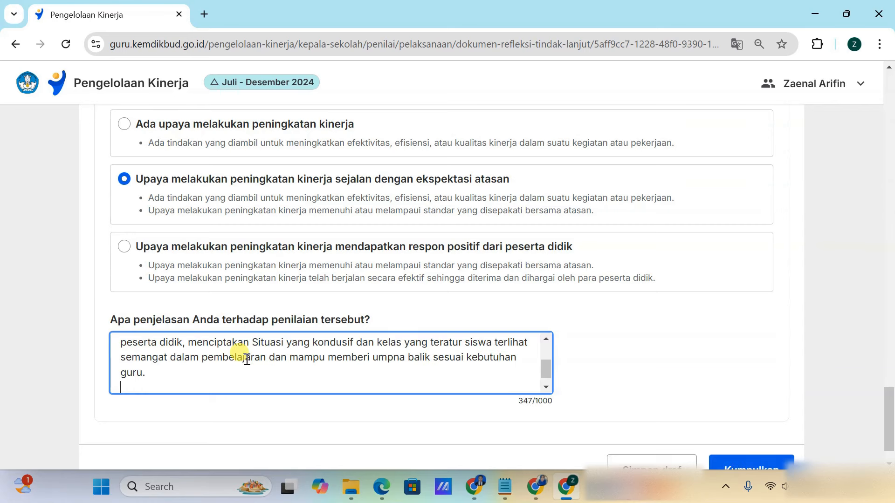
- Review the ratings and explanations in all three sections, then save the assessment as a draft and exit the form
scroll(247, 360, up, 3)
scroll(602, 345, up, 10)
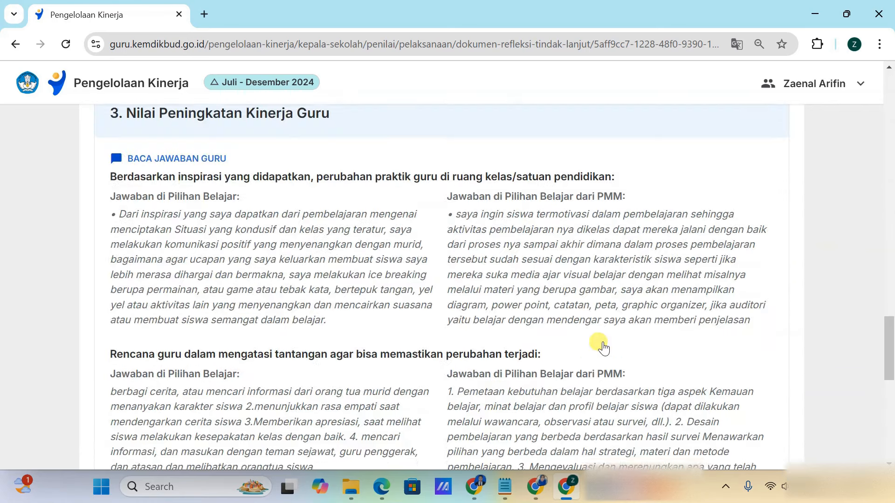
scroll(603, 343, down, 6)
scroll(603, 343, up, 11)
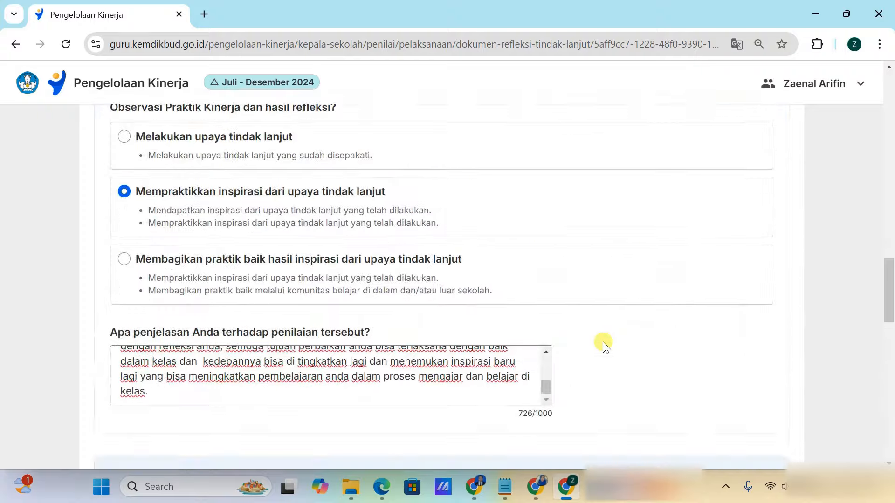
scroll(603, 345, up, 15)
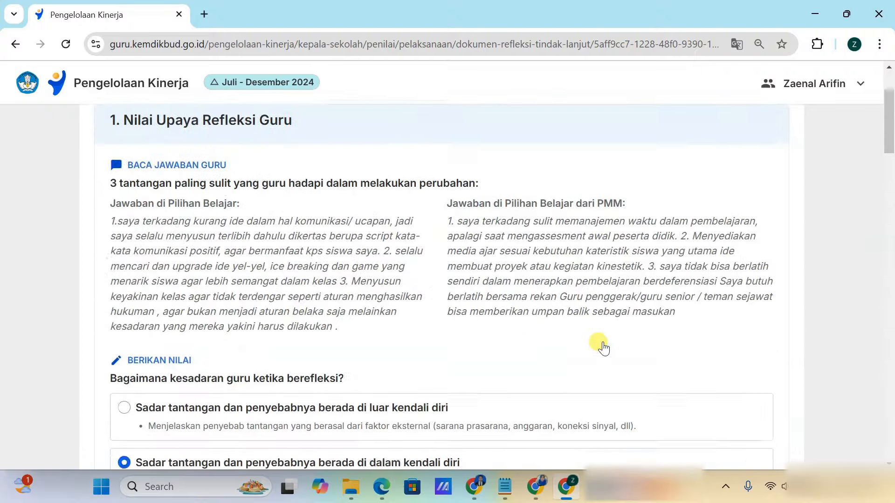
scroll(604, 348, down, 6)
scroll(604, 342, down, 10)
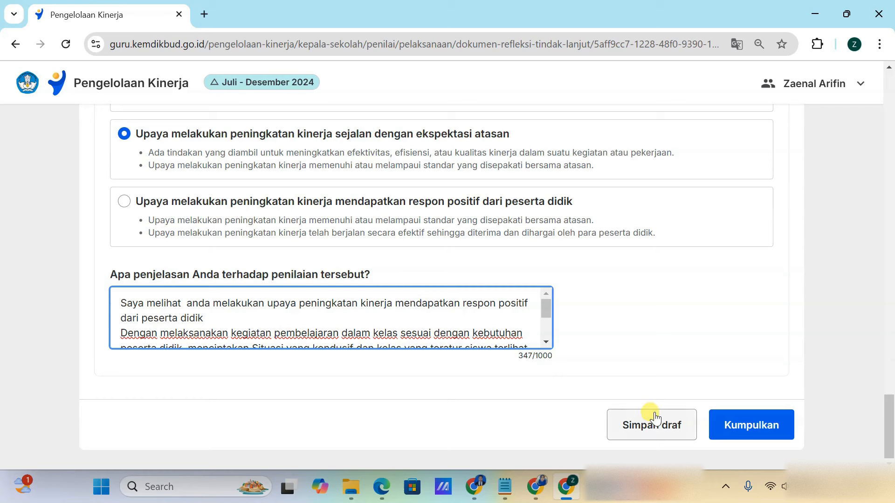
click(676, 433)
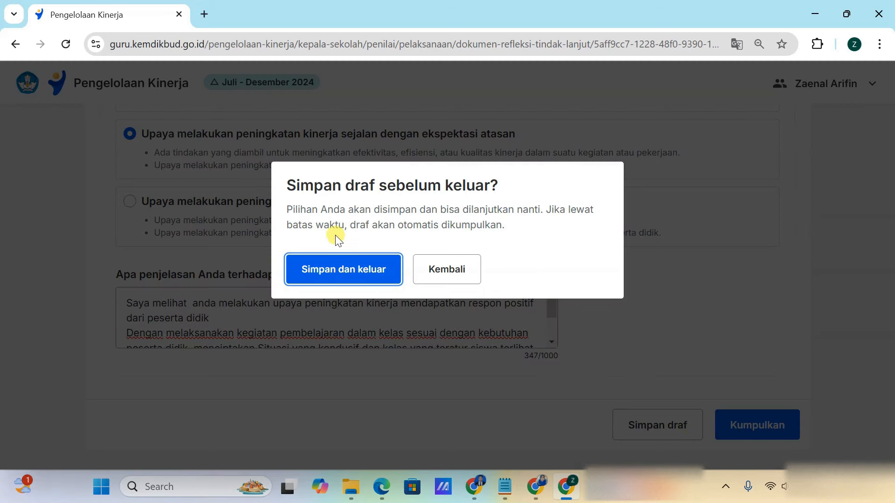
click(357, 273)
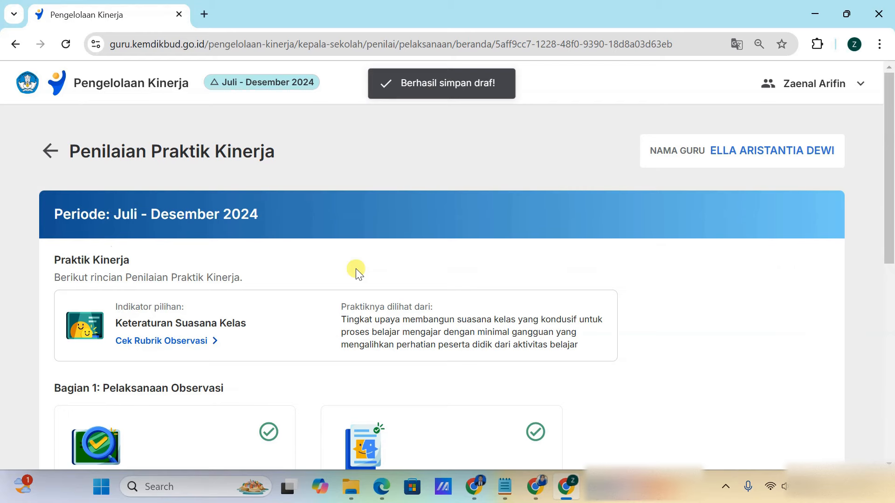
- Check the Penilaian Praktik Kinerja overview after the draft save, then return to the Daftar Penilaian Kinerja
scroll(358, 273, down, 8)
scroll(356, 268, up, 5)
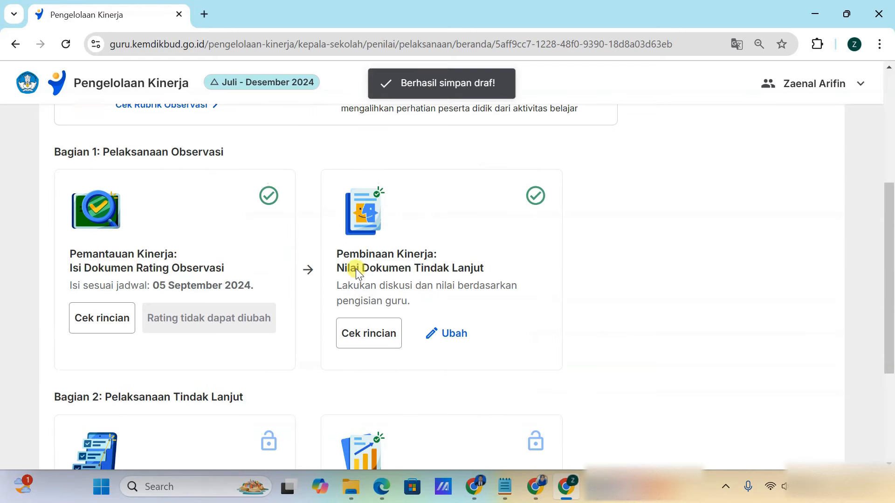
scroll(154, 202, up, 5)
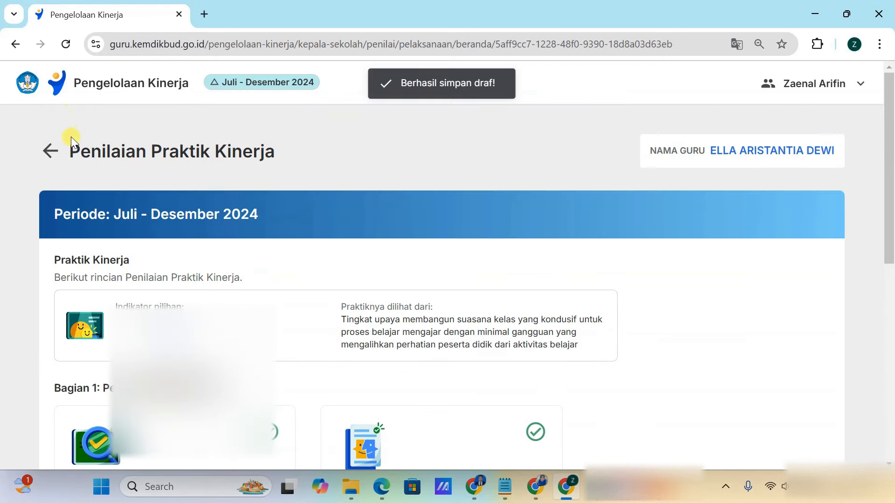
click(51, 149)
scroll(294, 329, down, 1)
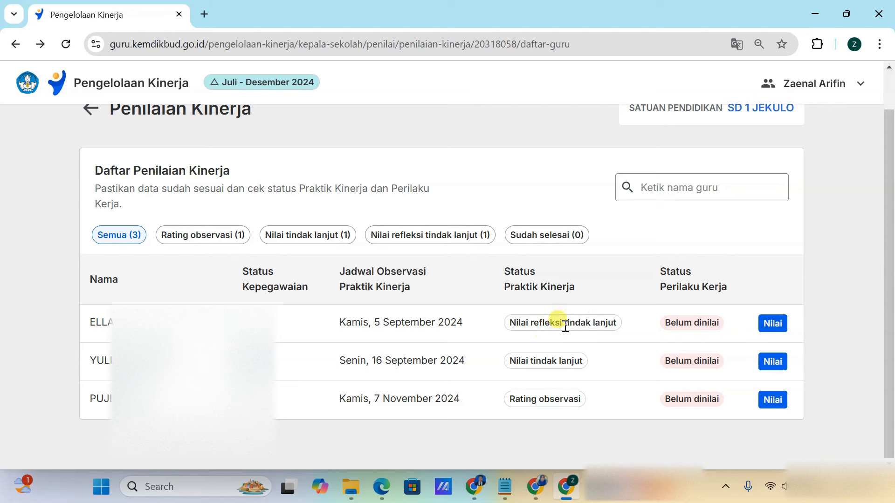
- Reopen the Praktik Kinerja assessment of the teacher scheduled for 5 September 2024 and continue to Nilai Dokumen Refleksi Tindak Lanjut
click(773, 324)
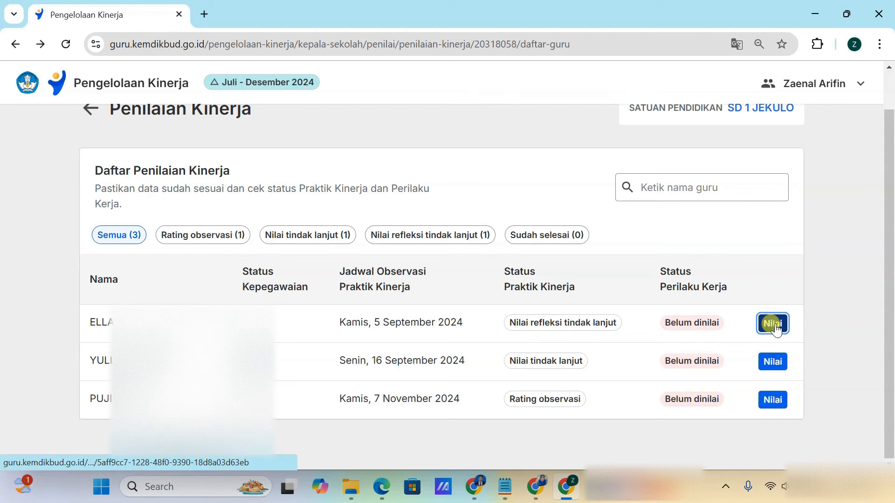
click(762, 290)
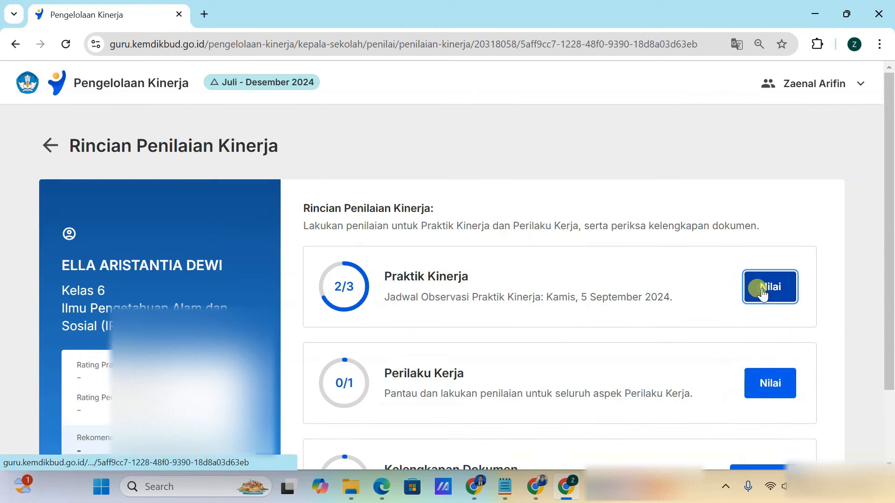
scroll(506, 280, down, 10)
click(371, 401)
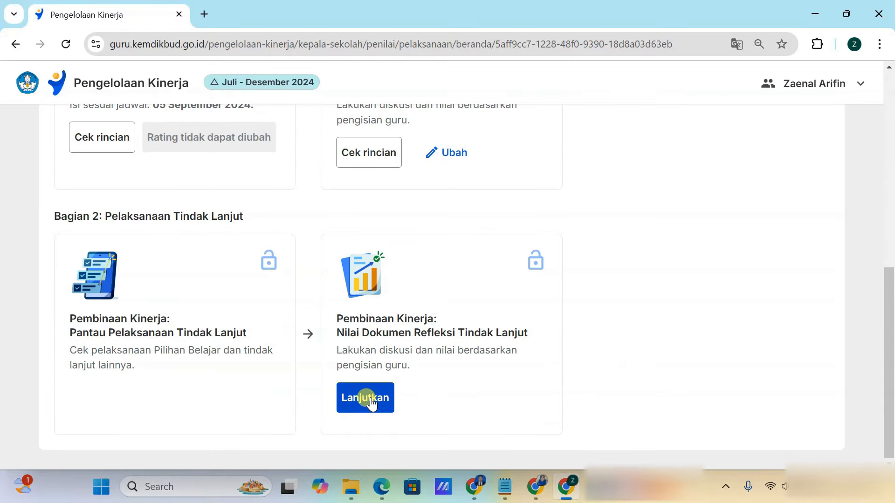
- Submit the completed Dokumen Refleksi Tindak Lanjut assessment and confirm the three ratings
scroll(534, 325, down, 10)
scroll(529, 319, down, 15)
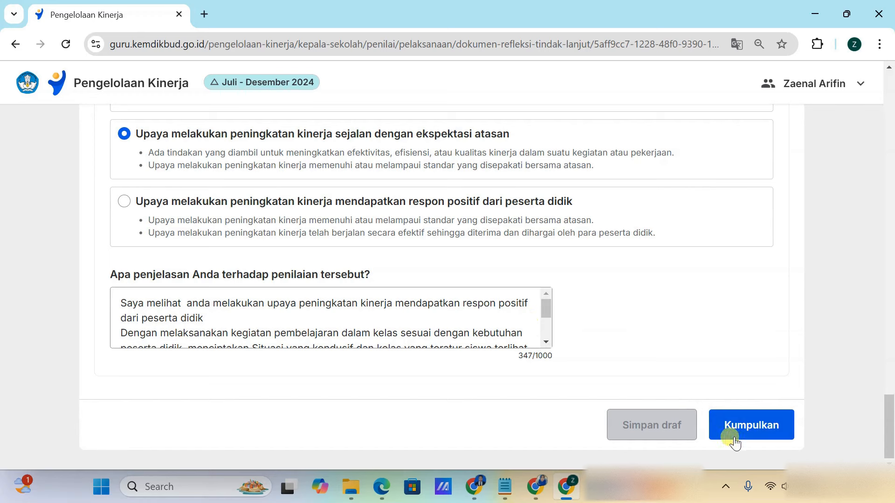
click(734, 439)
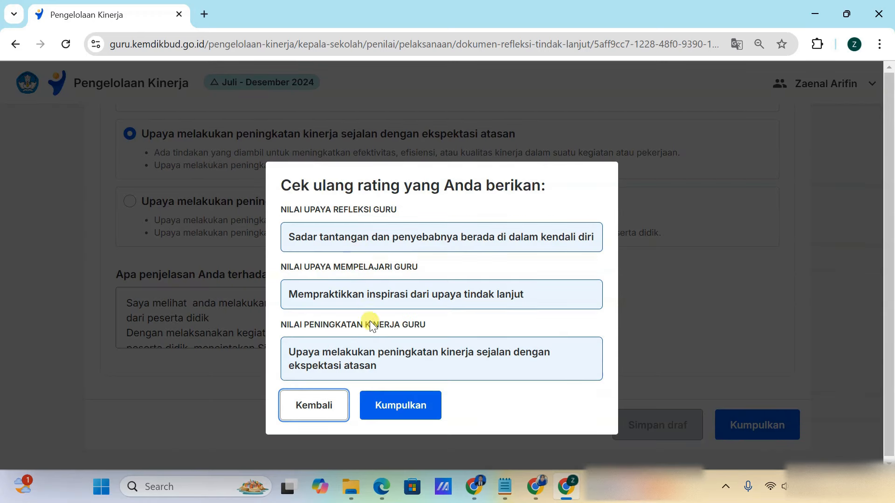
click(408, 408)
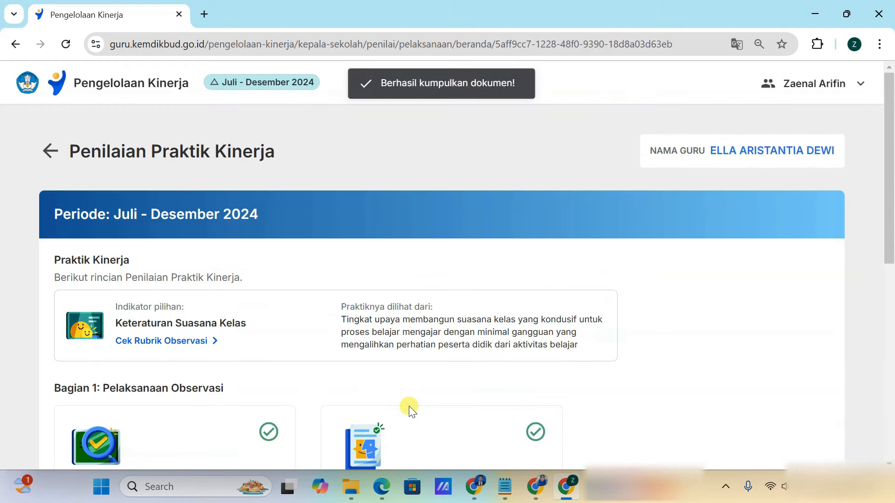
- Check the status of Bagian 2: Pelaksanaan Tindak Lanjut, then go back through Rincian Penilaian Kinerja to the teacher list
scroll(471, 117, down, 9)
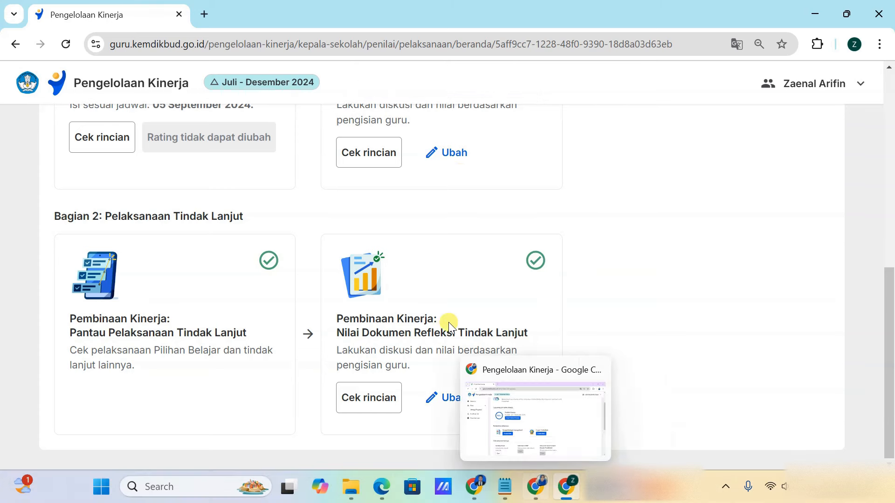
scroll(450, 322, up, 10)
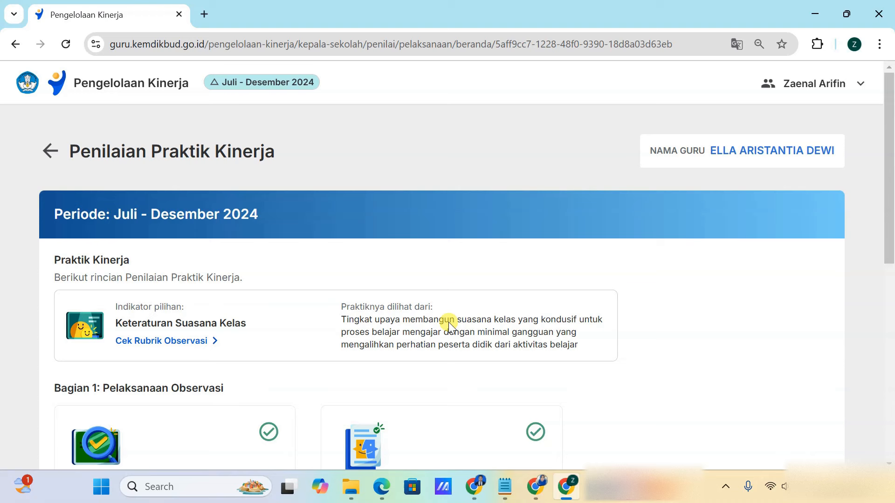
click(50, 152)
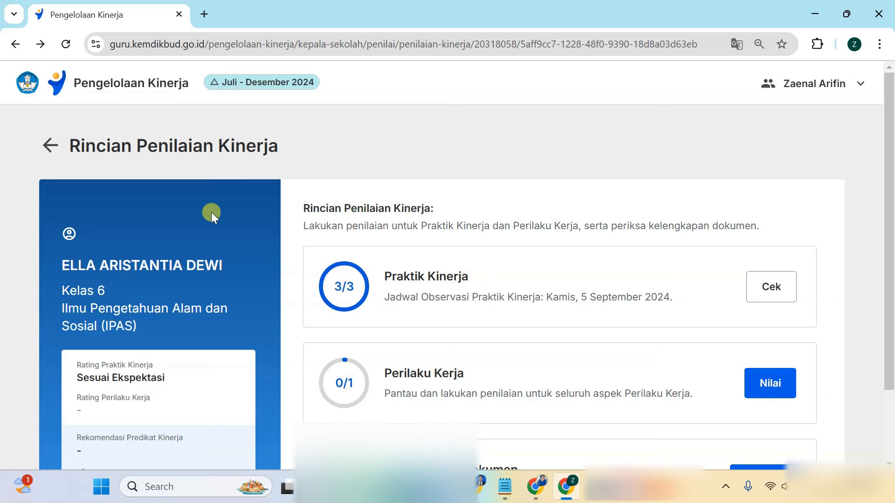
click(55, 147)
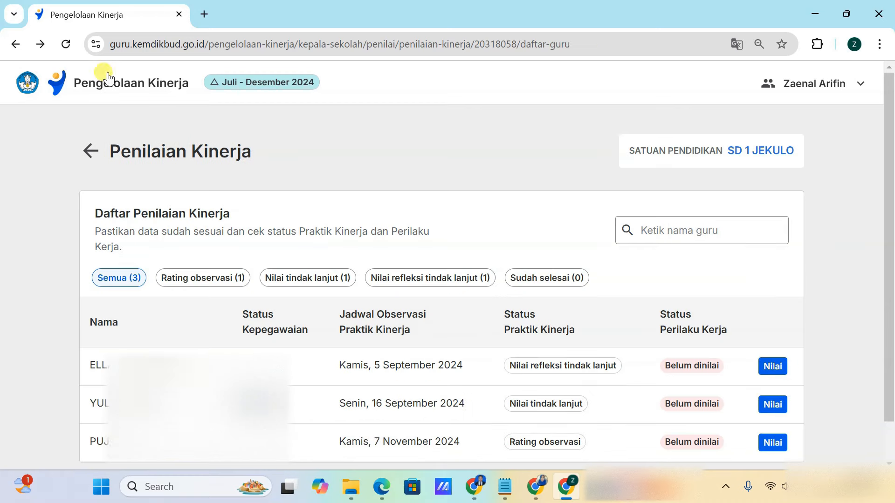
- Reload the supervisor's teacher list, then switch to the teacher's account and reload its Pelaksanaan Kinerja page
click(66, 45)
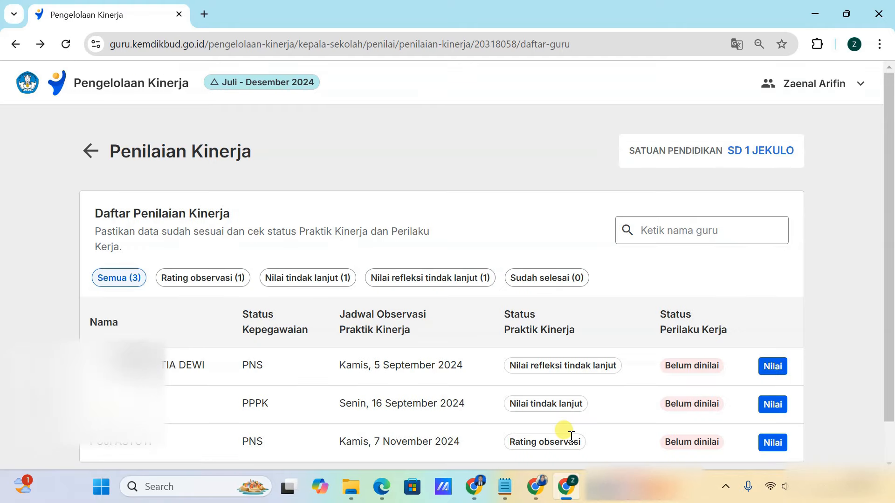
scroll(567, 432, down, 1)
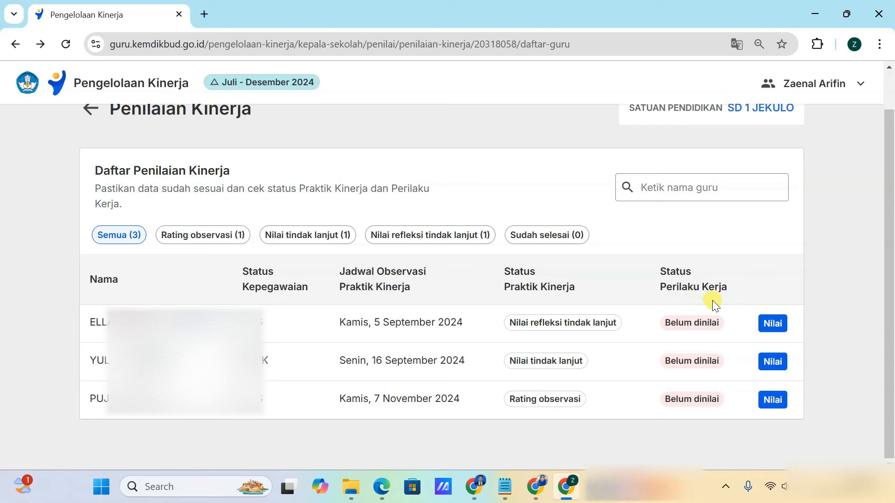
click(539, 493)
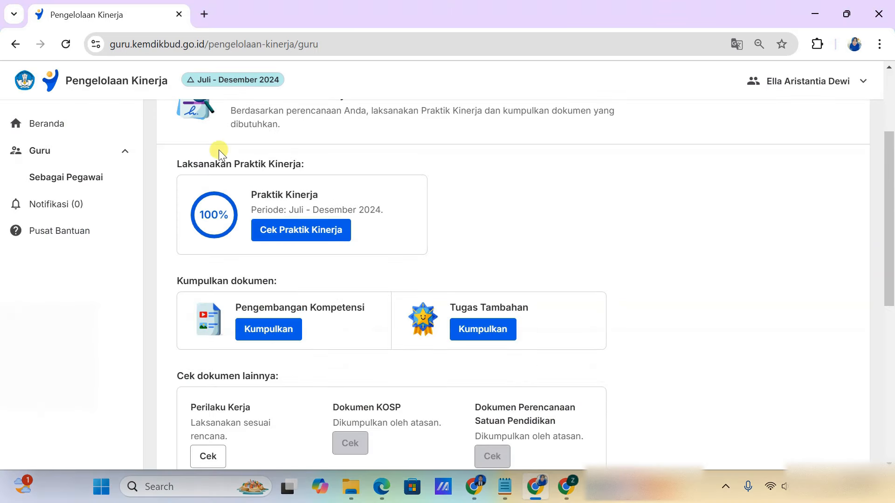
click(66, 44)
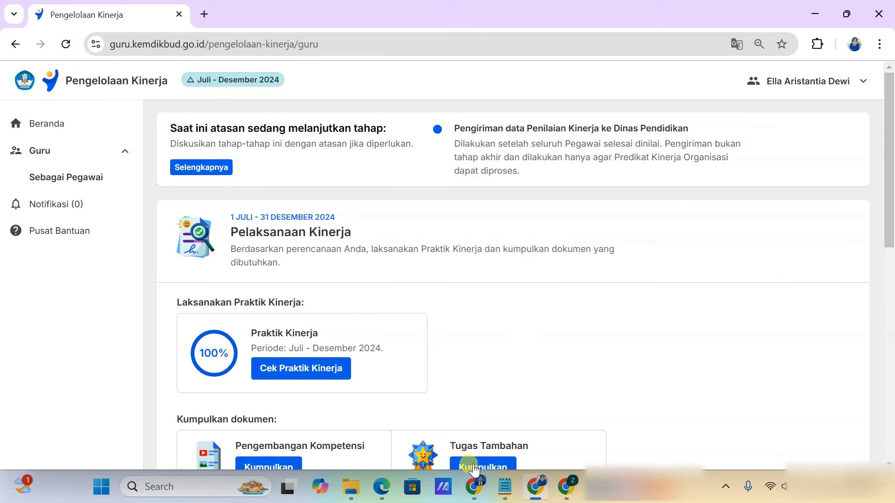
- Switch to the YouTube channel window and open the full PMM playlist among the channel's playlists
click(474, 486)
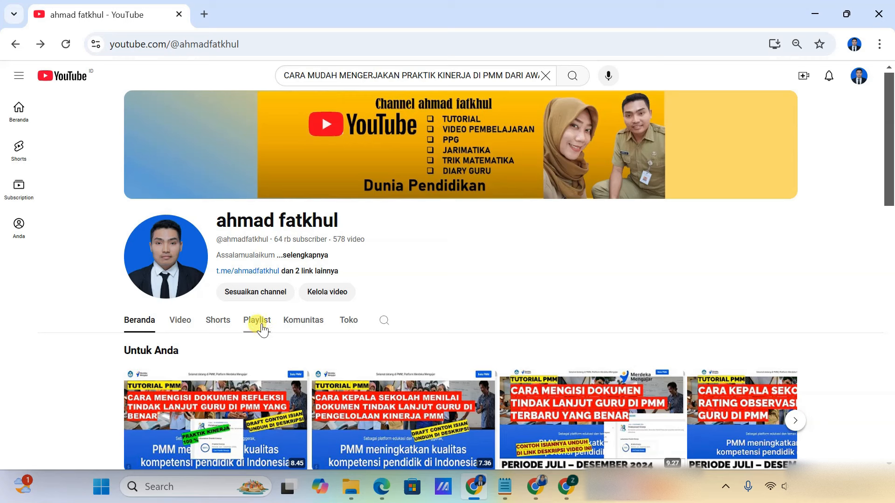
click(261, 325)
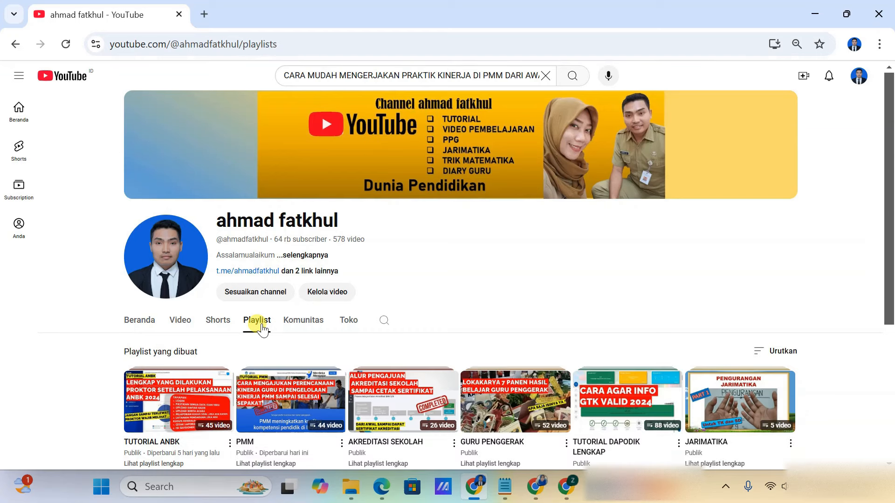
scroll(262, 329, down, 3)
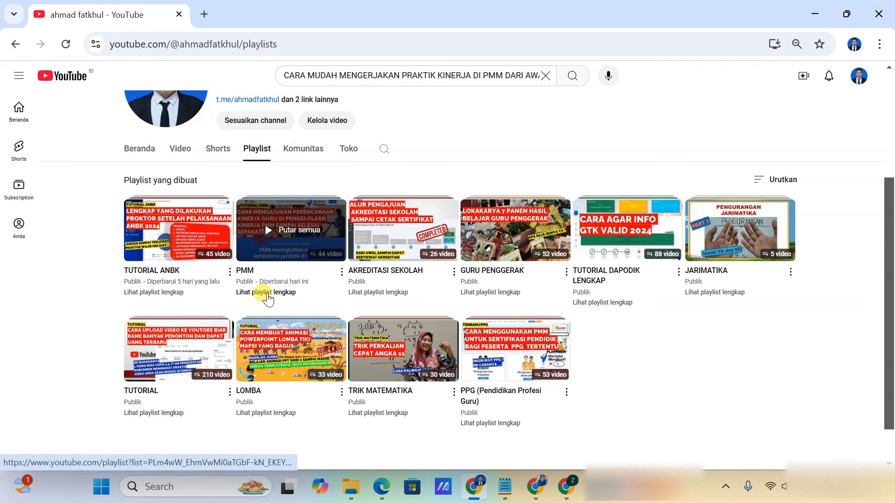
click(268, 298)
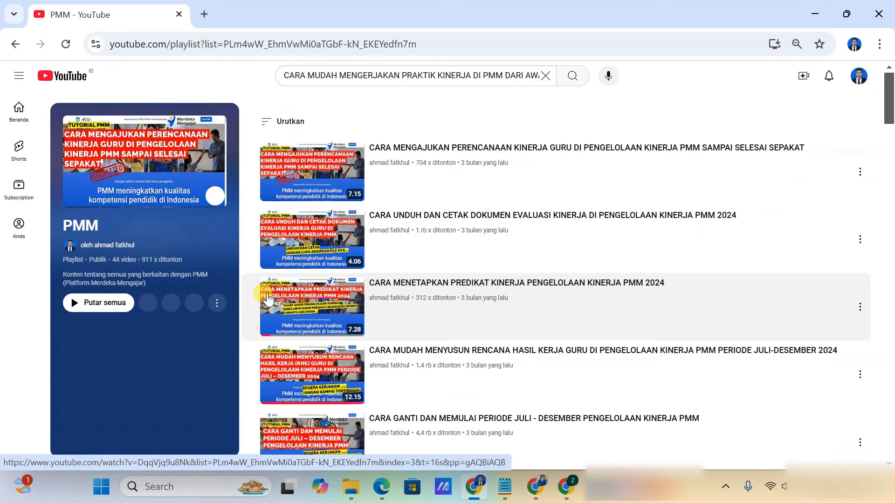